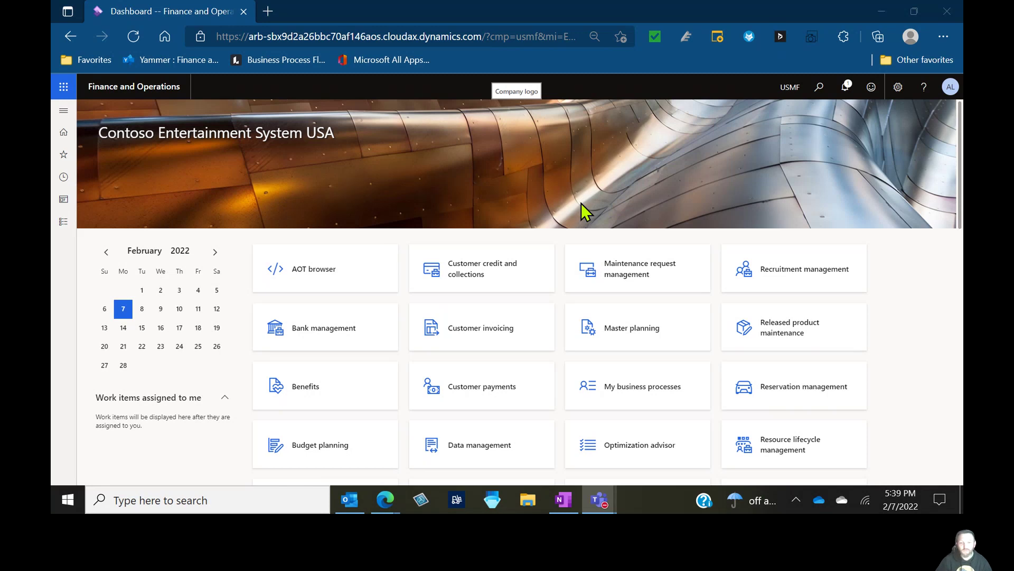
Open the Coverage groups setup under Master planning
{"action": "left_click", "coordinate": [62, 112]}
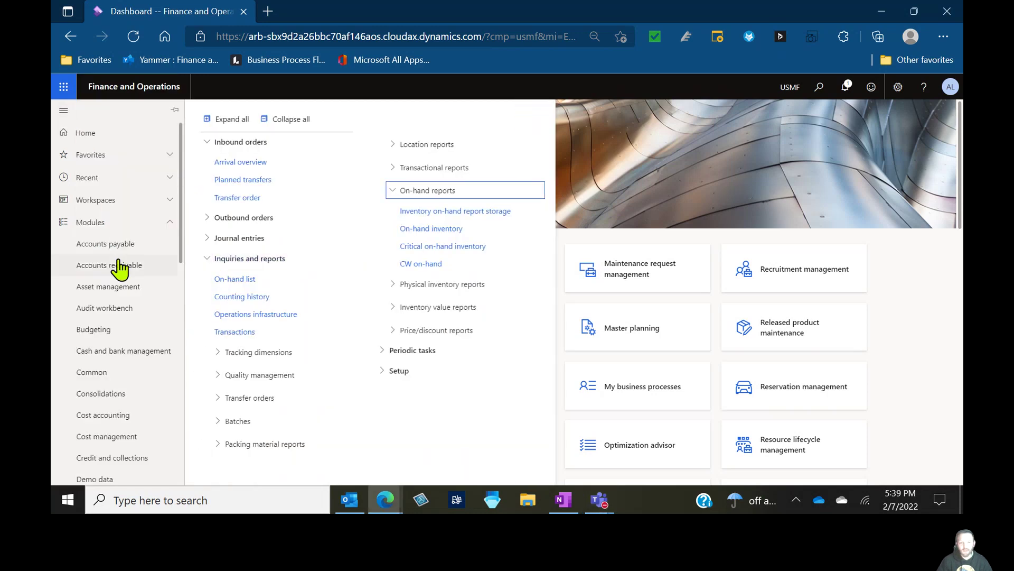
{"action": "scroll", "coordinate": [119, 274], "scroll_direction": "down", "scroll_amount": 7}
{"action": "left_click", "coordinate": [145, 276]}
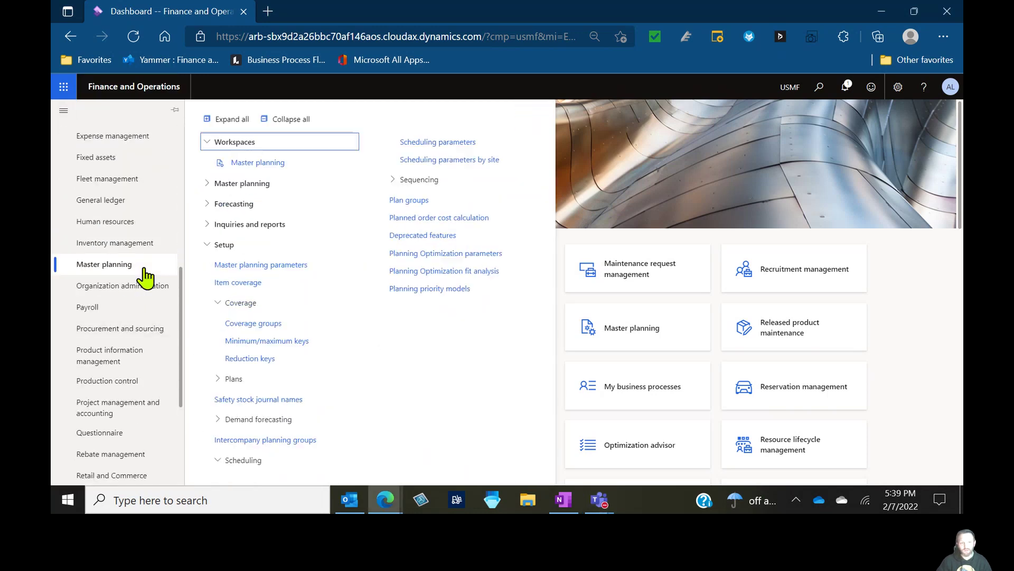
{"action": "left_click", "coordinate": [258, 325]}
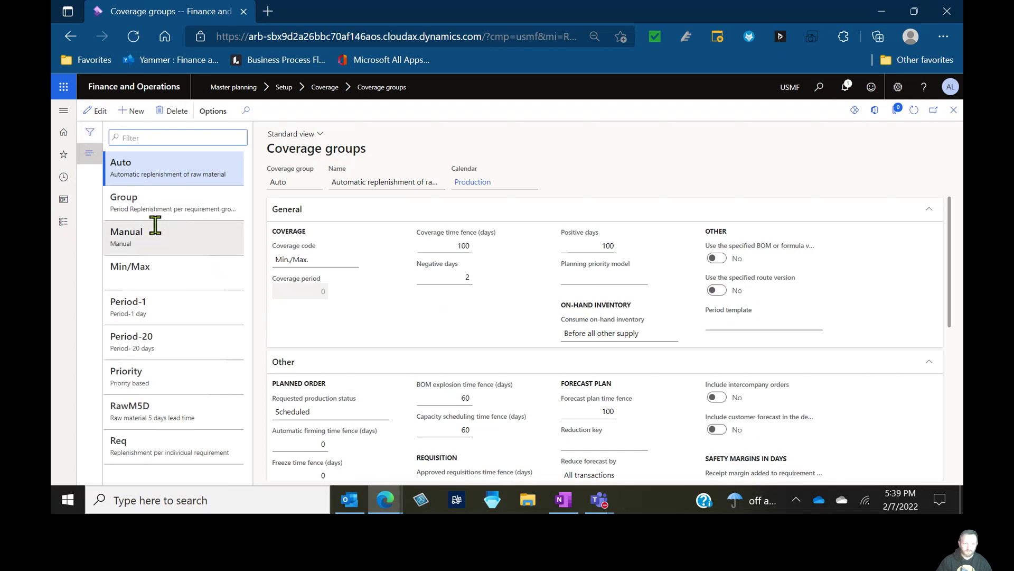
Review the Manual group's coverage code options, leaving it set to Manual
{"action": "left_click", "coordinate": [155, 241]}
{"action": "left_click", "coordinate": [97, 111]}
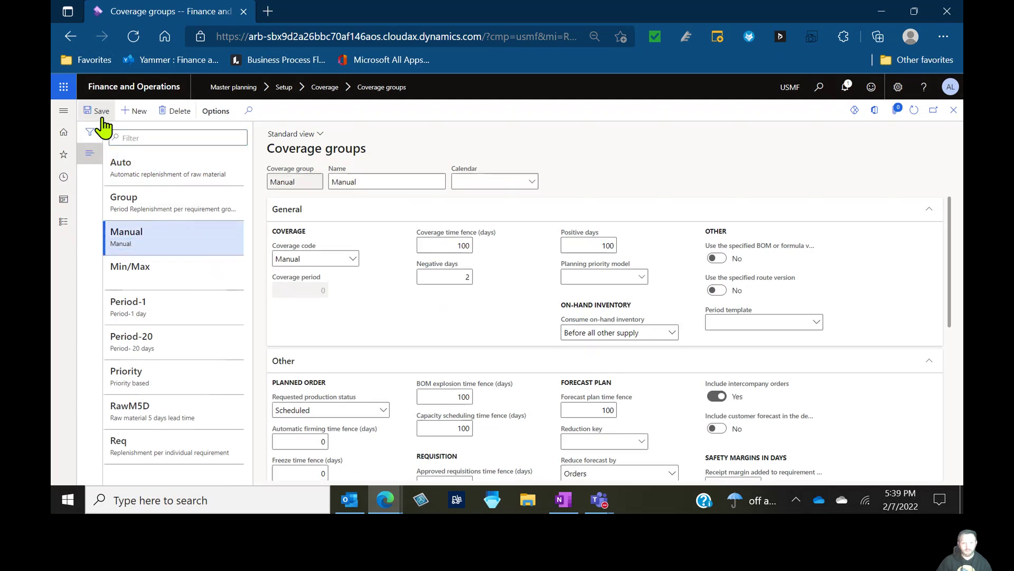
{"action": "left_click", "coordinate": [352, 259]}
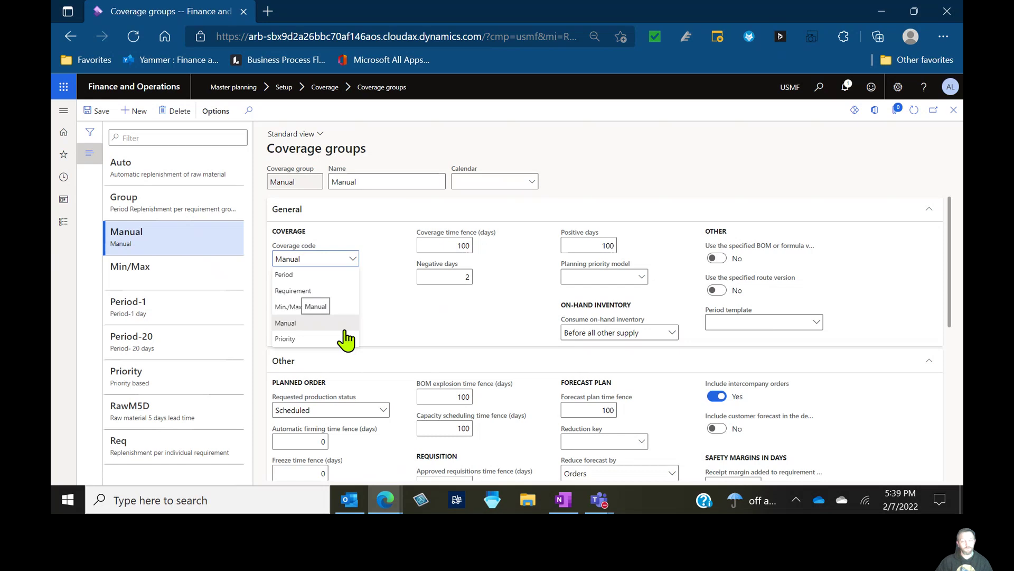
{"action": "left_click", "coordinate": [508, 336]}
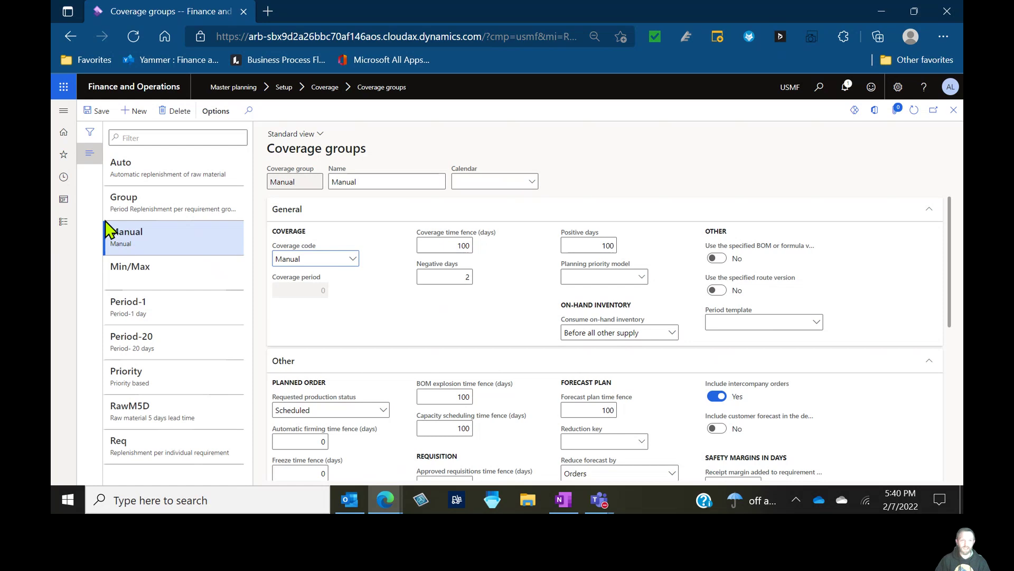
{"action": "left_click", "coordinate": [63, 111]}
Open Drew's Grey IPA from Released products and view its Manual coverage group on the Plan FastTab
{"action": "scroll", "coordinate": [130, 302], "scroll_direction": "down", "scroll_amount": 7}
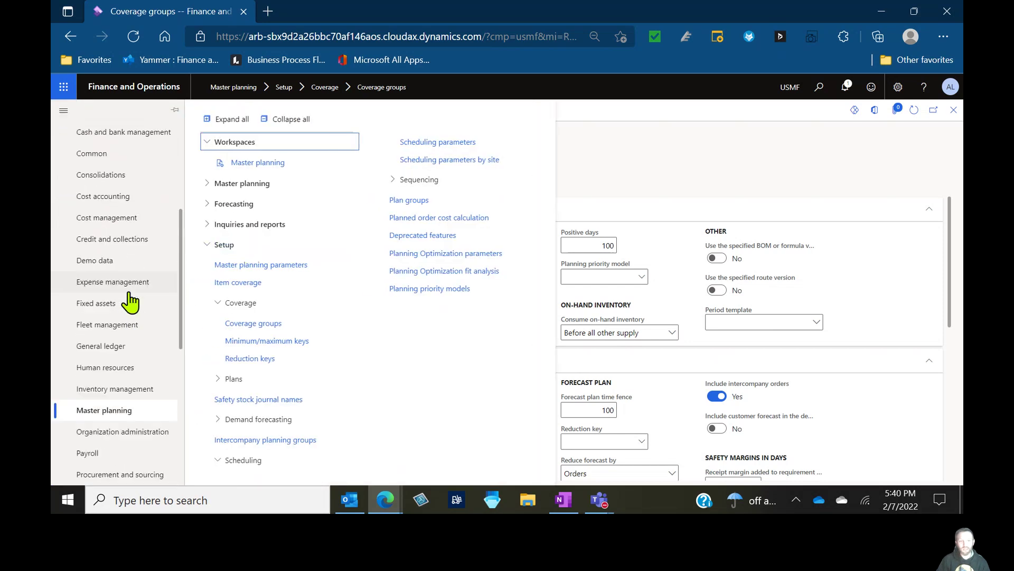
{"action": "left_click", "coordinate": [147, 370]}
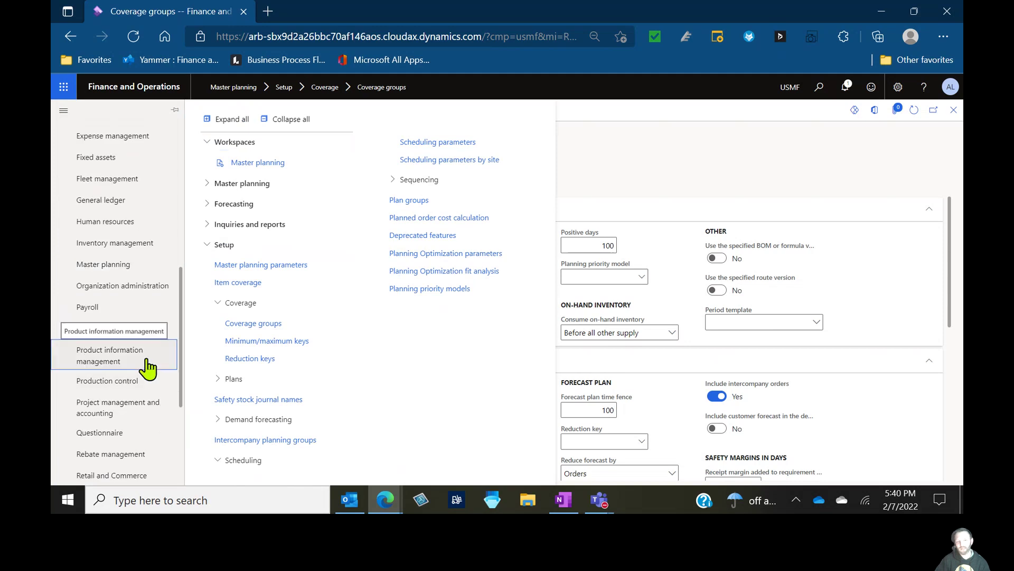
{"action": "left_click", "coordinate": [264, 383]}
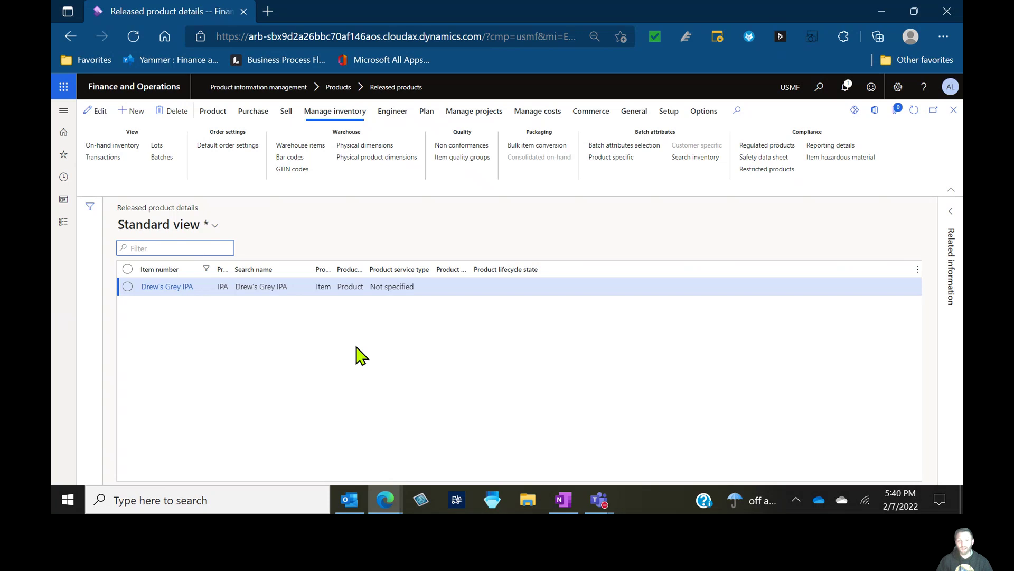
{"action": "left_click", "coordinate": [162, 287]}
{"action": "scroll", "coordinate": [196, 299], "scroll_direction": "down", "scroll_amount": 2}
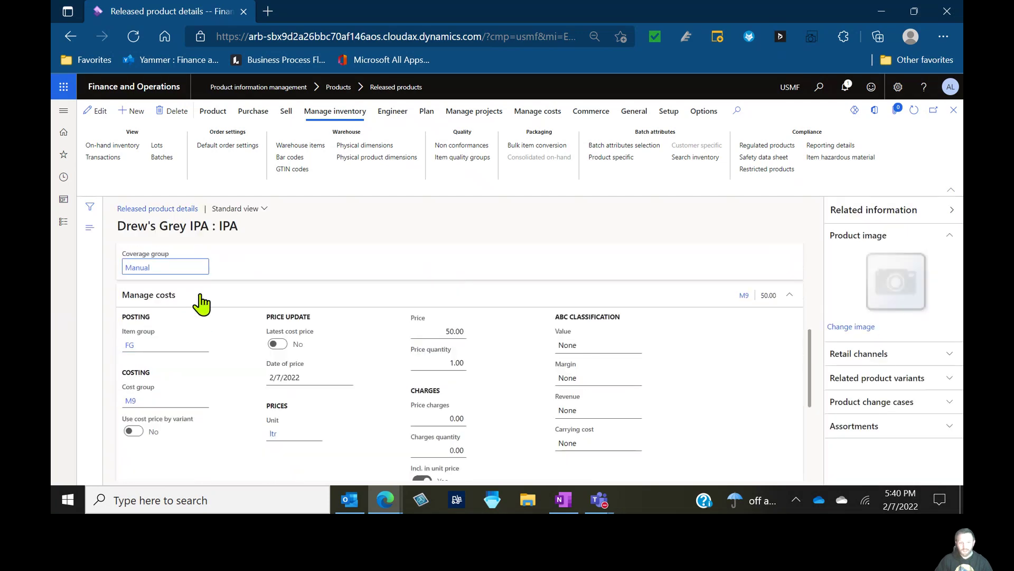
{"action": "left_click", "coordinate": [204, 301]}
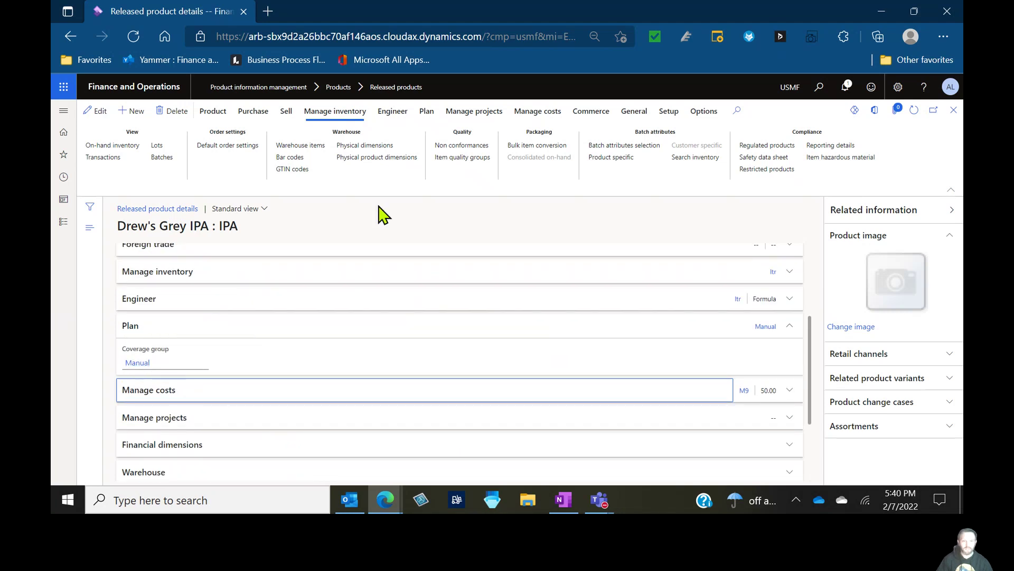
{"action": "left_click", "coordinate": [288, 113]}
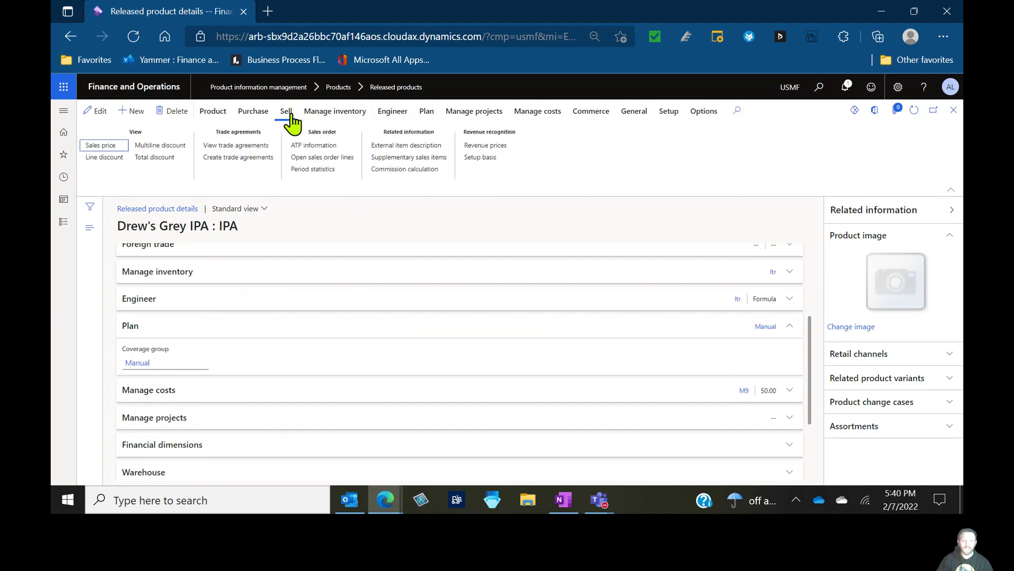
{"action": "left_click", "coordinate": [326, 158]}
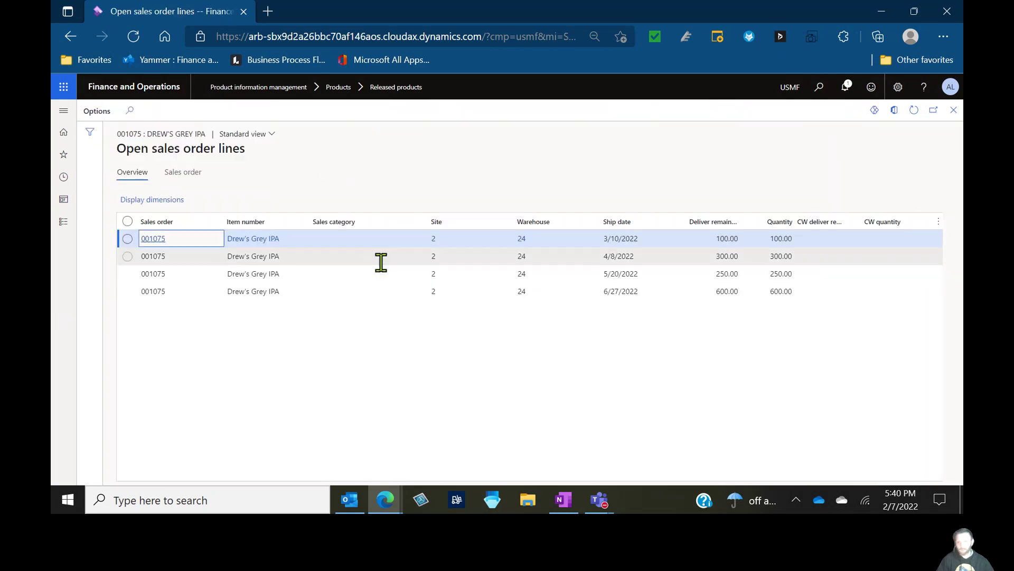
{"action": "left_click", "coordinate": [326, 415]}
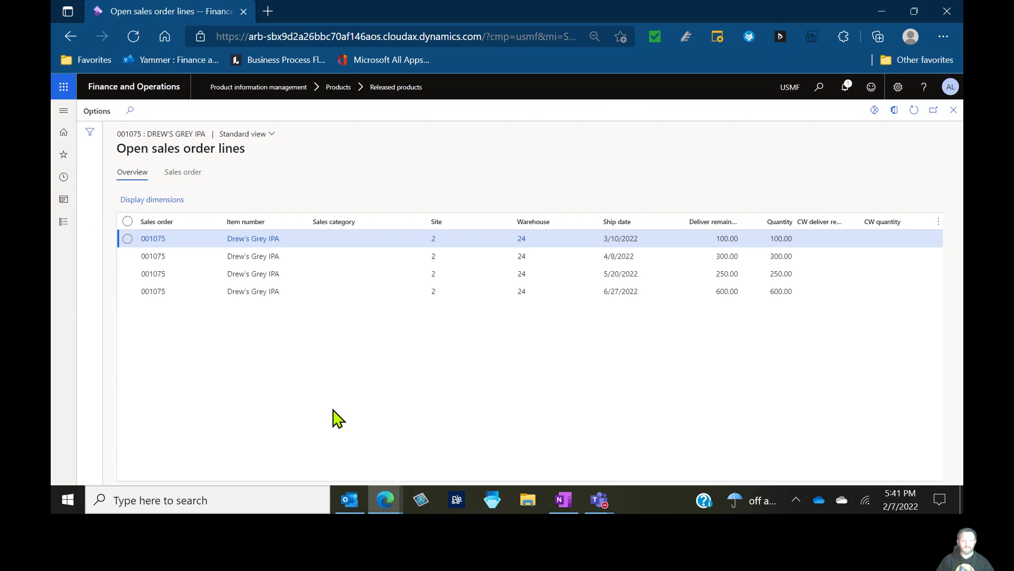
{"action": "key", "text": "Escape"}
{"action": "left_click", "coordinate": [335, 111]}
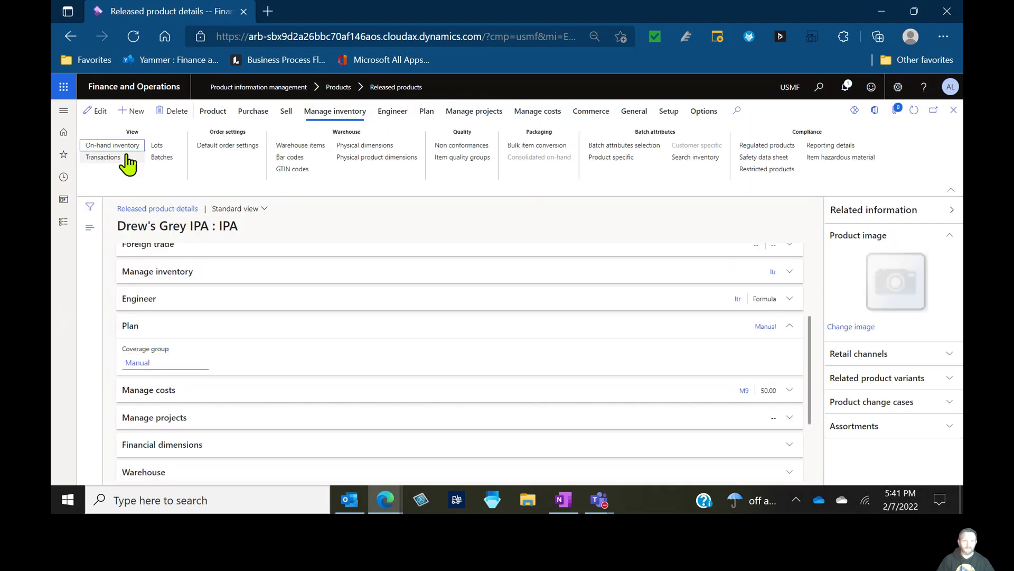
{"action": "left_click", "coordinate": [126, 146]}
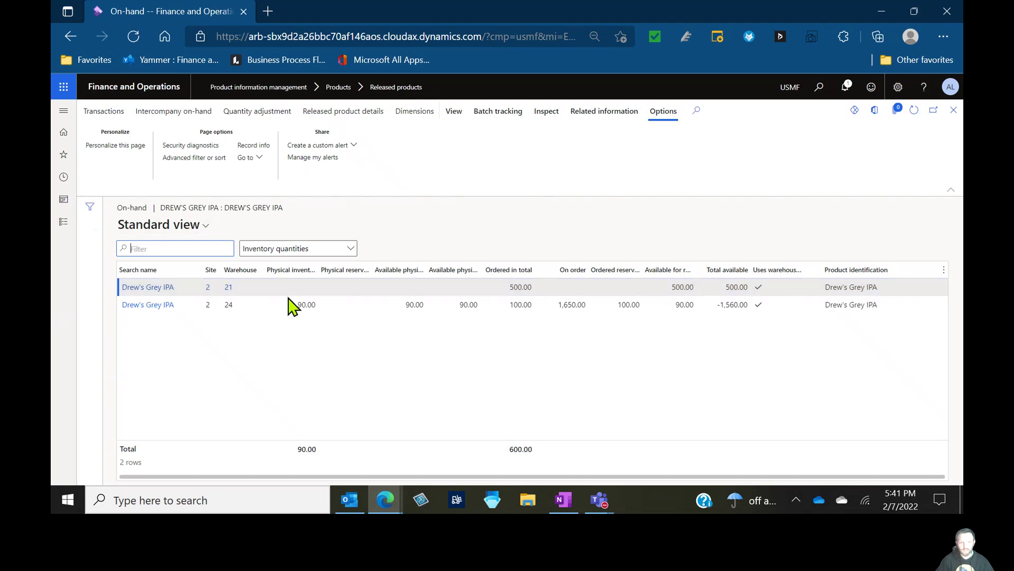
{"action": "left_click", "coordinate": [293, 300]}
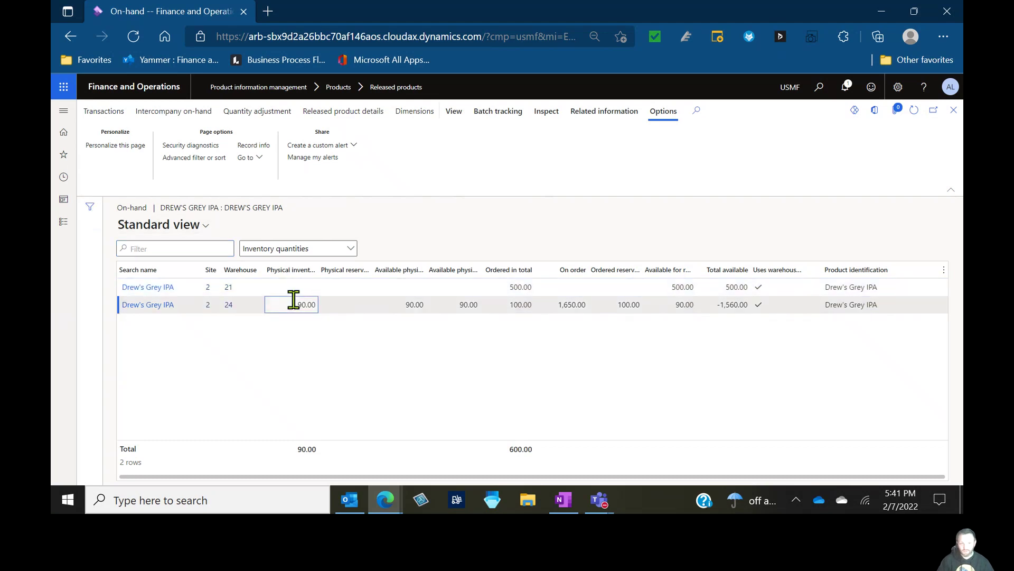
{"action": "left_click", "coordinate": [285, 382]}
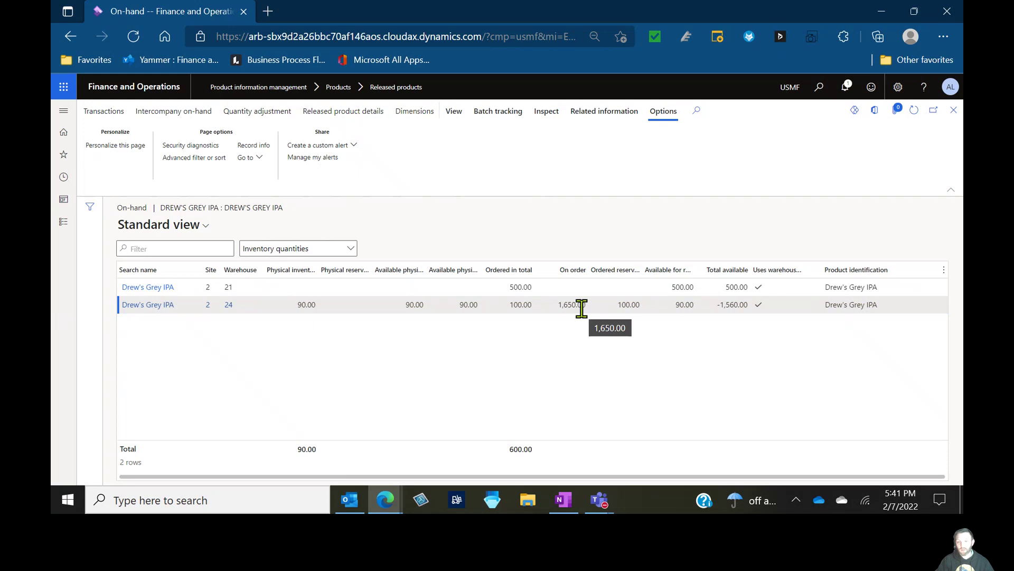
{"action": "key", "text": "Escape"}
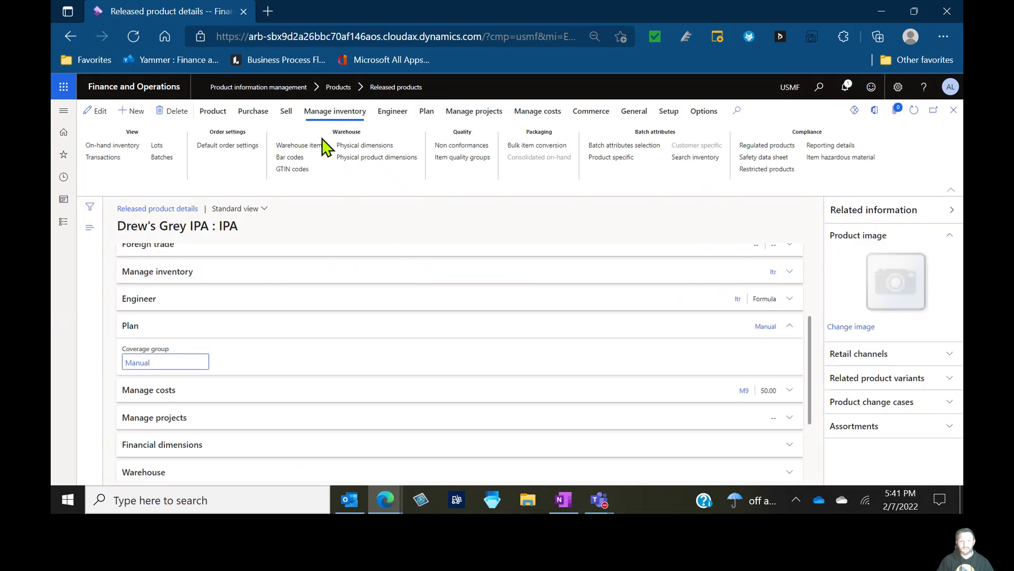
{"action": "left_click", "coordinate": [287, 118]}
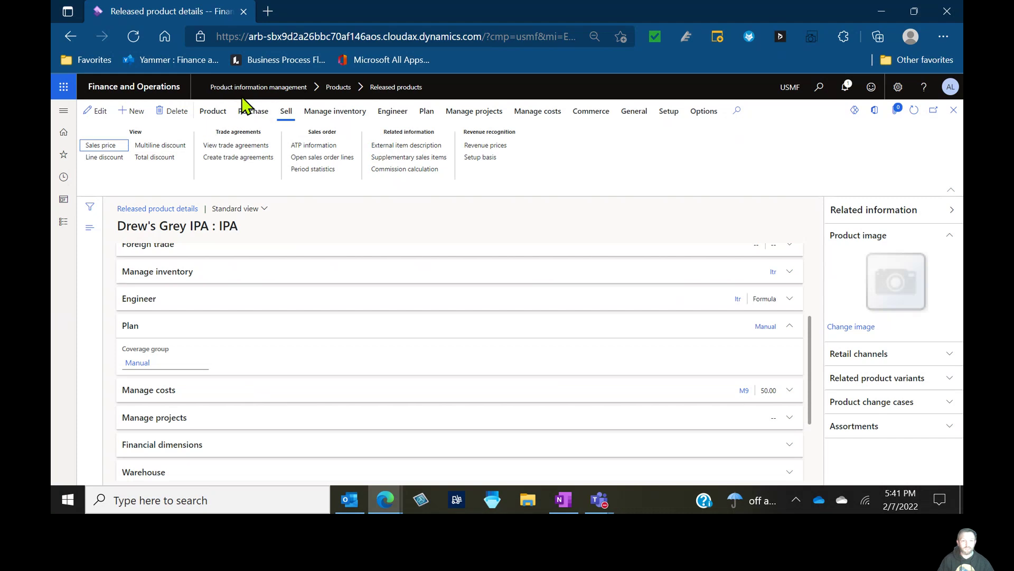
{"action": "left_click", "coordinate": [427, 112]}
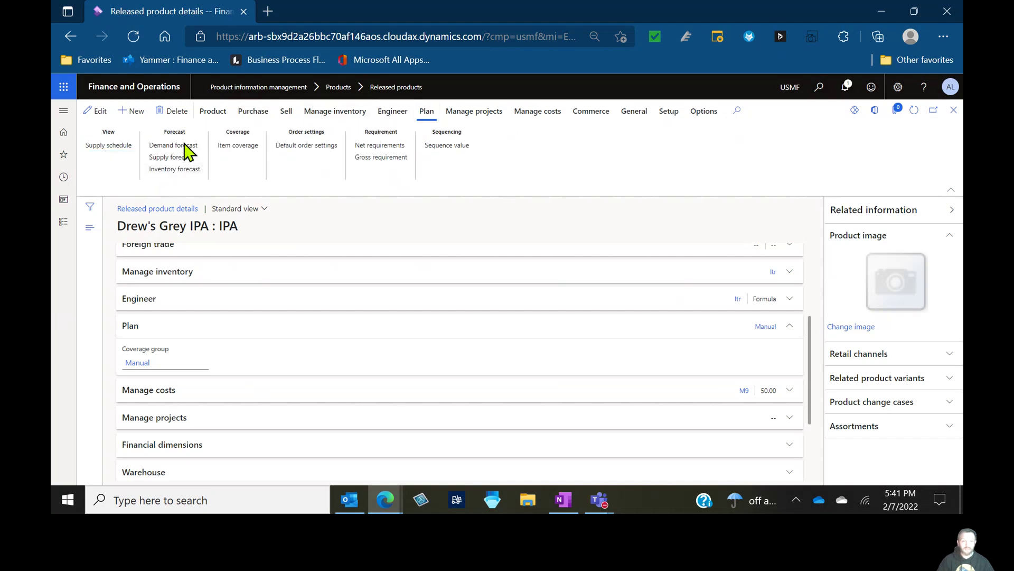
{"action": "left_click", "coordinate": [185, 145]}
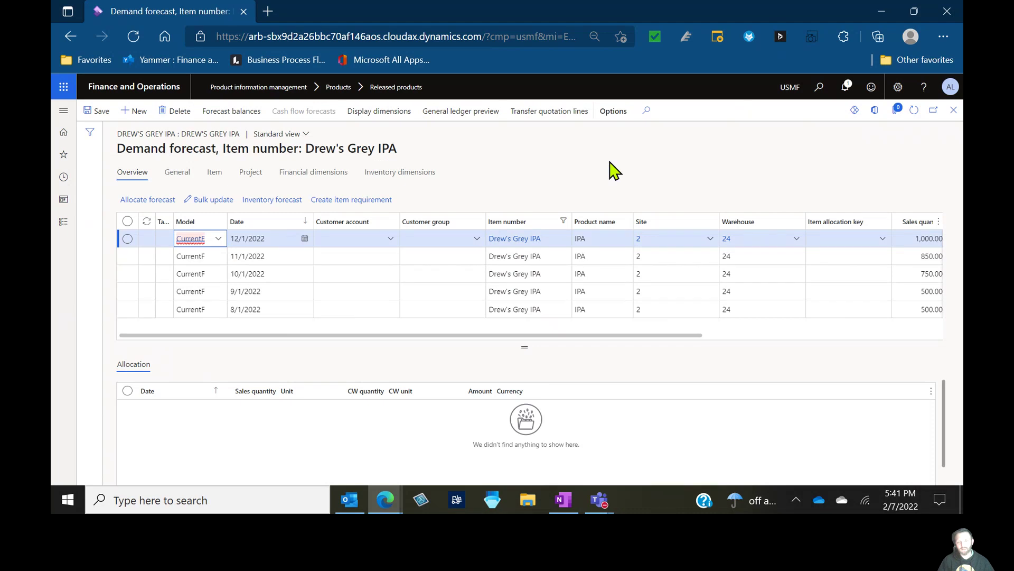
{"action": "key", "text": "Escape"}
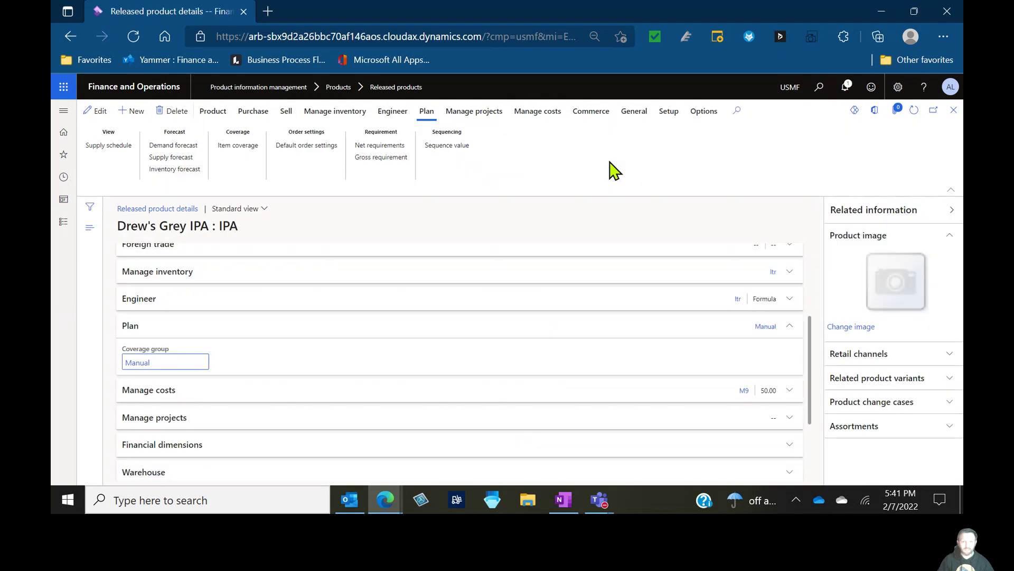
{"action": "left_click", "coordinate": [390, 144]}
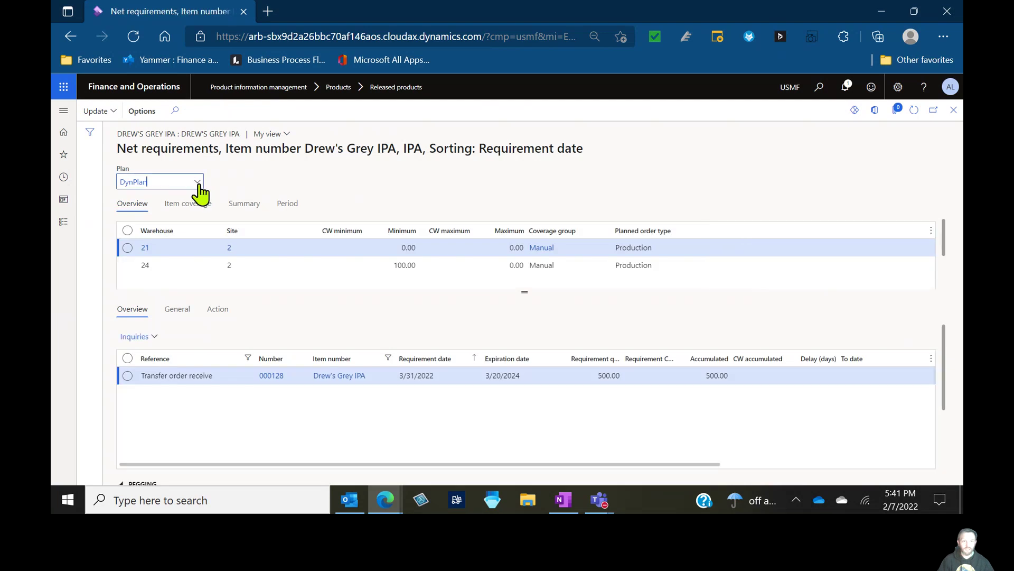
Run master scheduling for Drew's Grey IPA on the StaticPlan plan
{"action": "left_click", "coordinate": [197, 182]}
{"action": "left_click", "coordinate": [154, 271]}
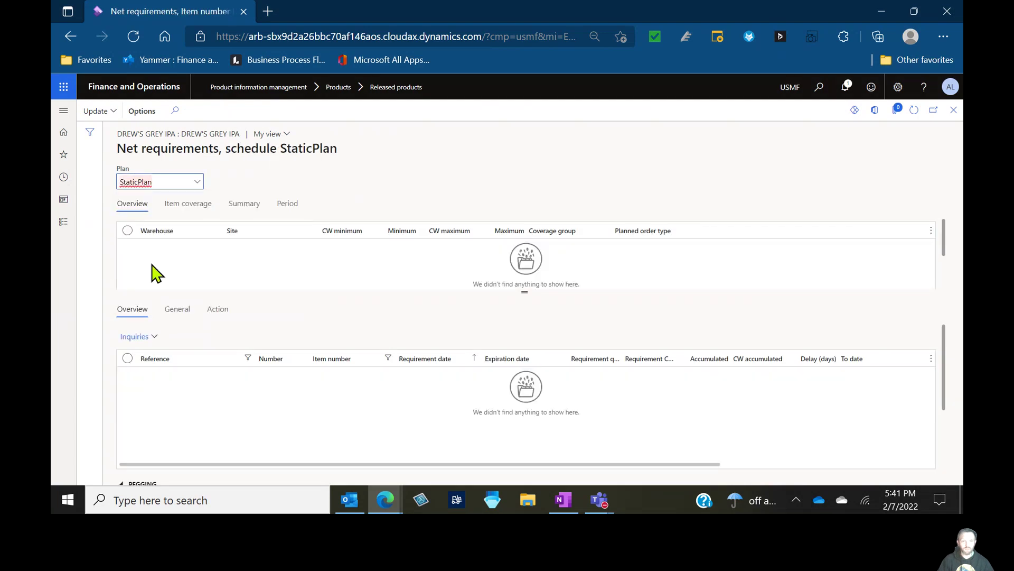
{"action": "left_click", "coordinate": [96, 112]}
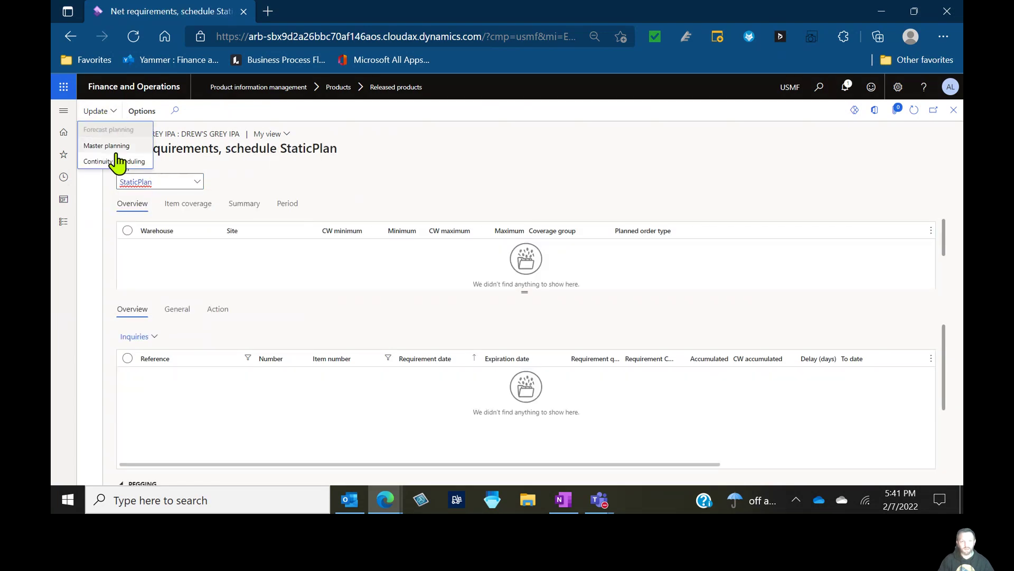
{"action": "left_click", "coordinate": [117, 150]}
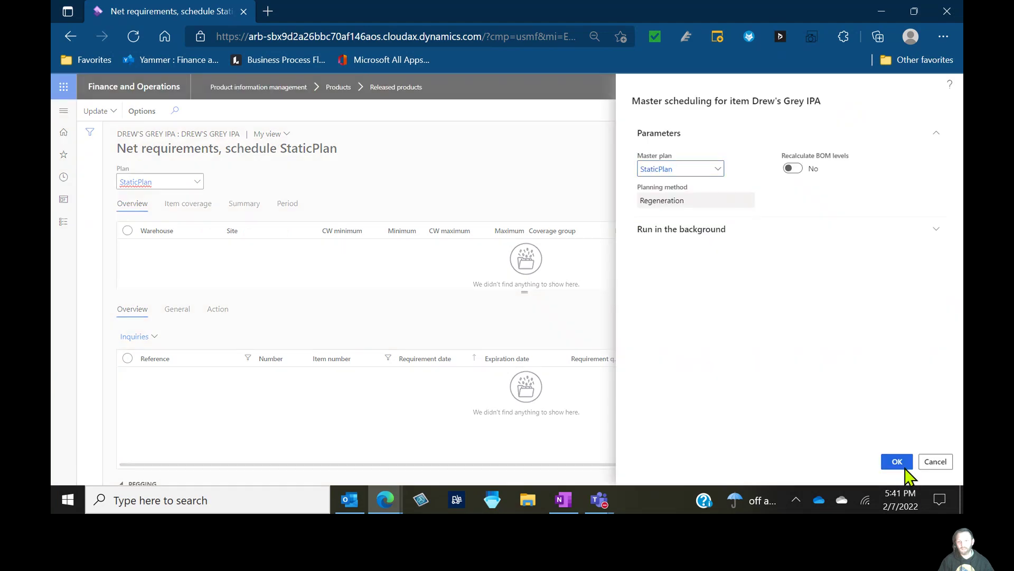
{"action": "left_click", "coordinate": [897, 462]}
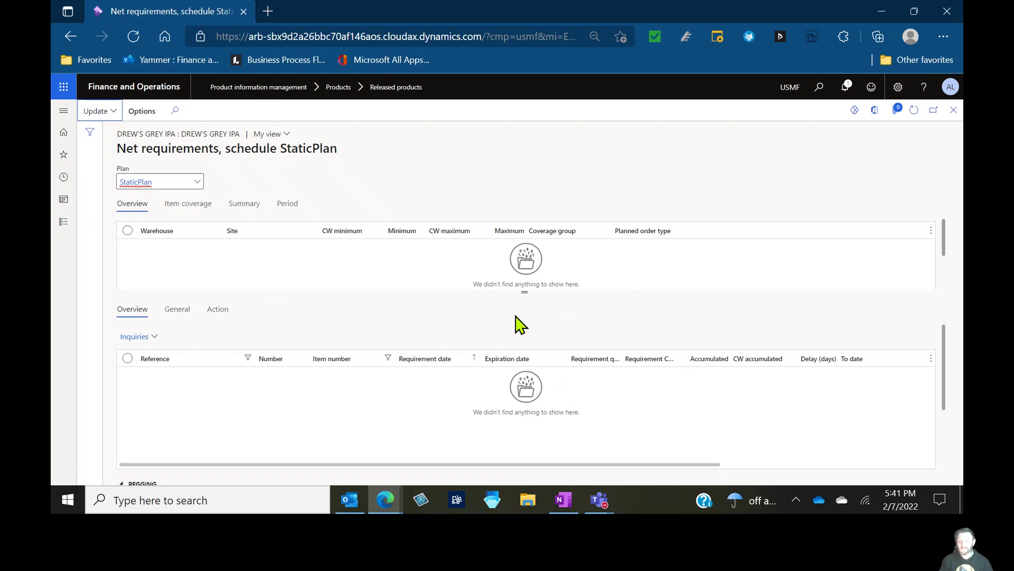
Check the empty Item coverage and Summary results, then return to the product details
{"action": "left_click", "coordinate": [200, 210]}
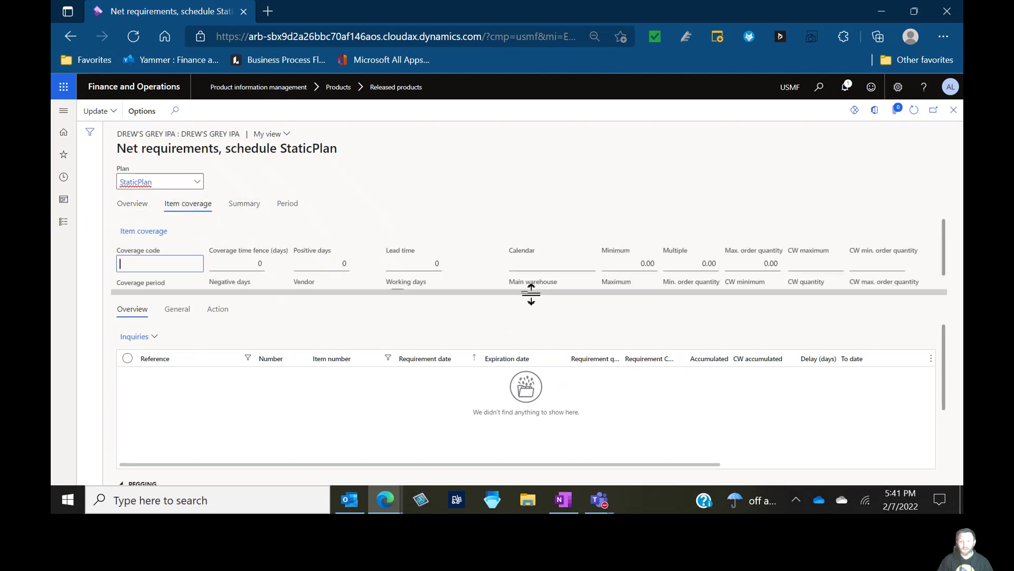
{"action": "left_click_drag", "start_coordinate": [531, 293], "coordinate": [521, 358]}
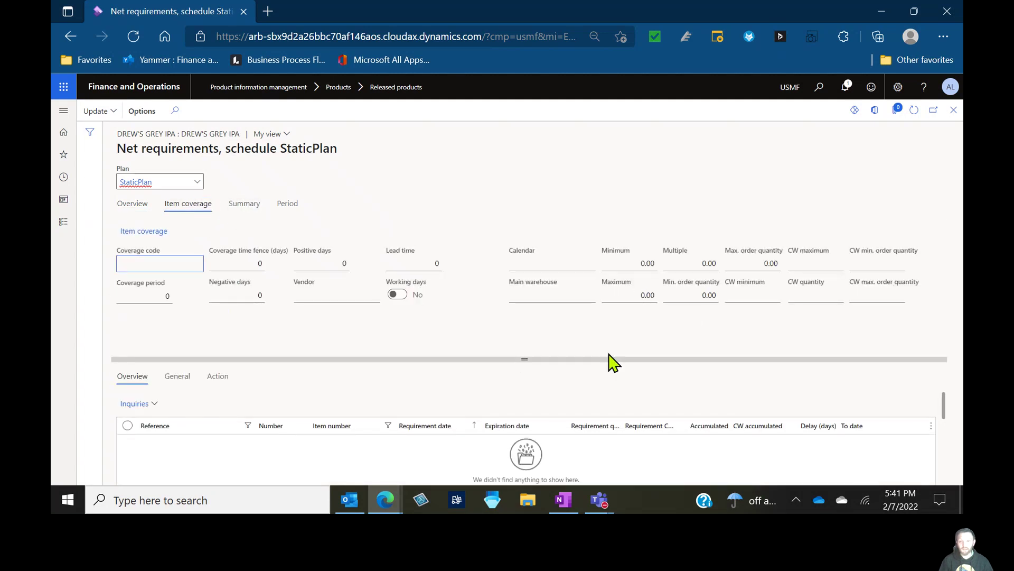
{"action": "left_click", "coordinate": [256, 206]}
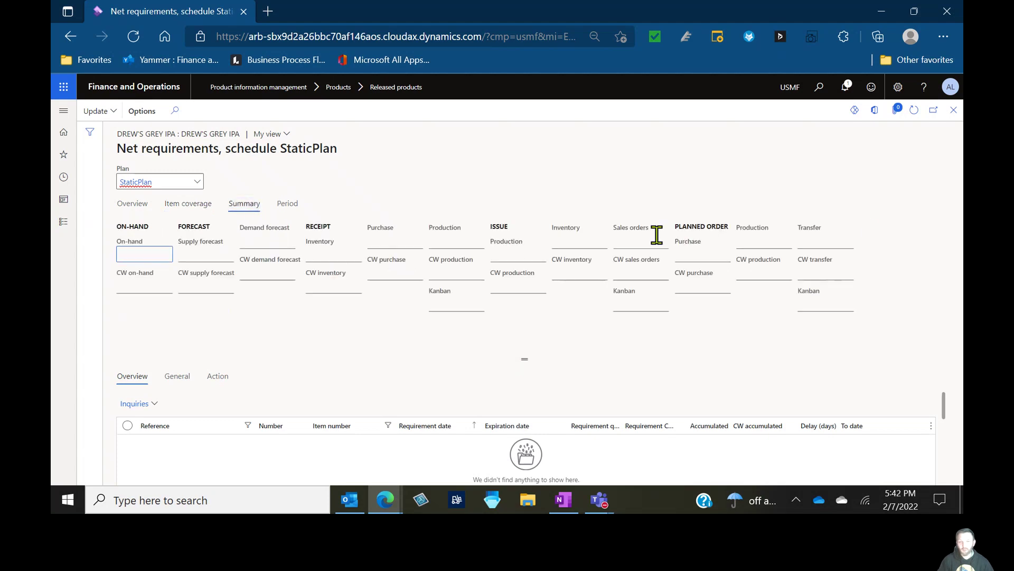
{"action": "left_click", "coordinate": [954, 112]}
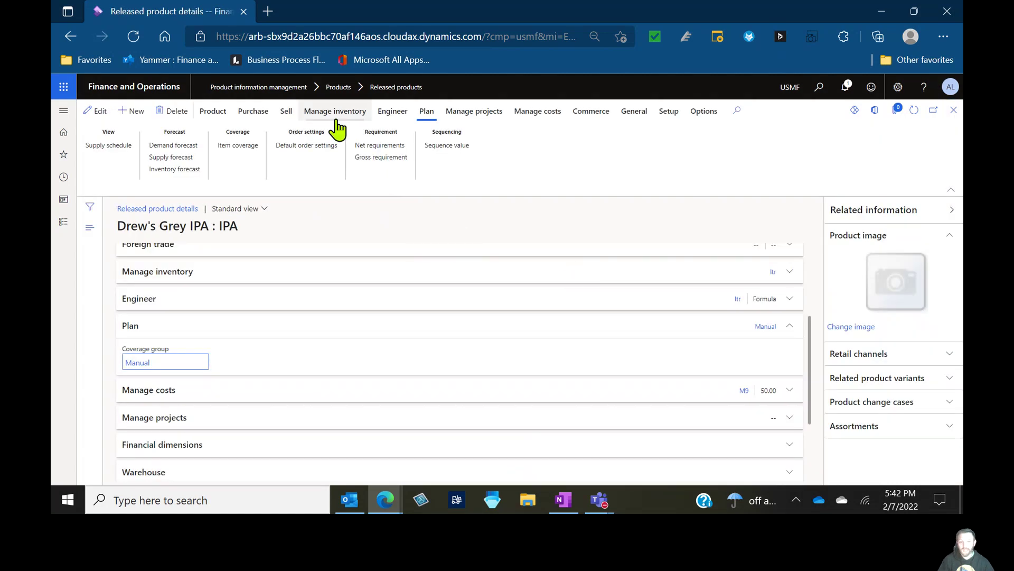
Look at the product's batch orders, then go back to its details
{"action": "left_click", "coordinate": [384, 121]}
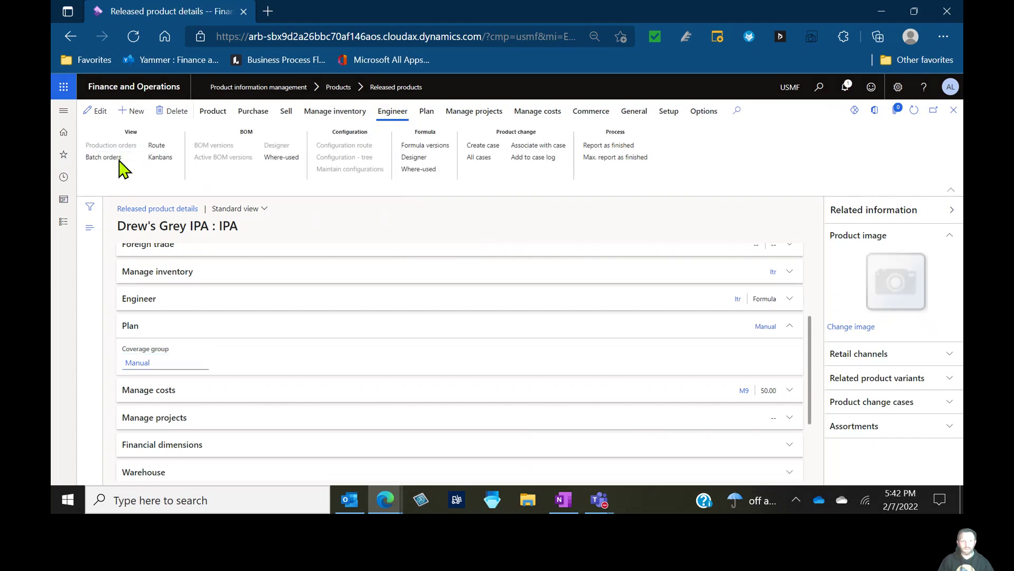
{"action": "left_click", "coordinate": [112, 158]}
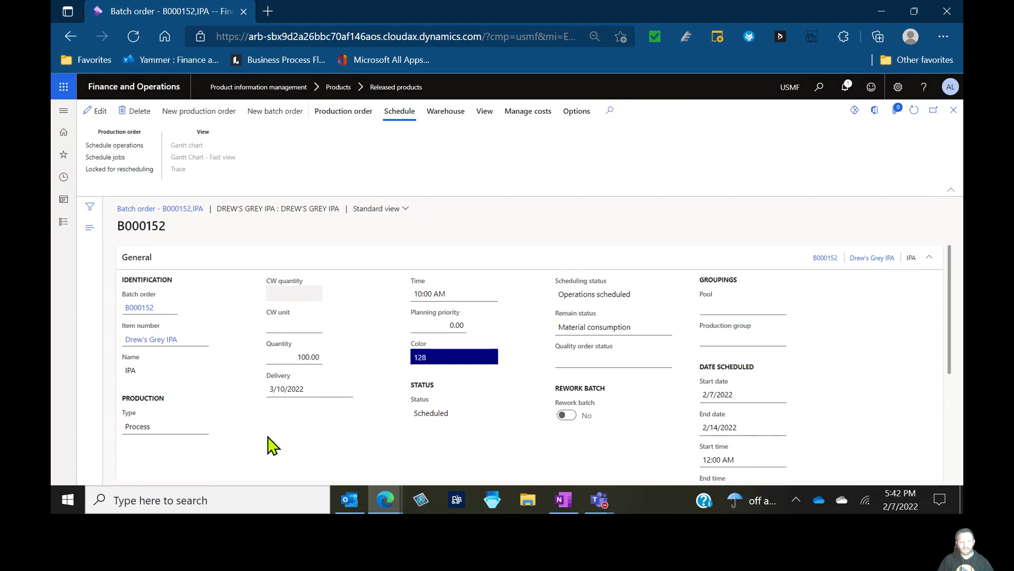
{"action": "key", "text": "alt+Left"}
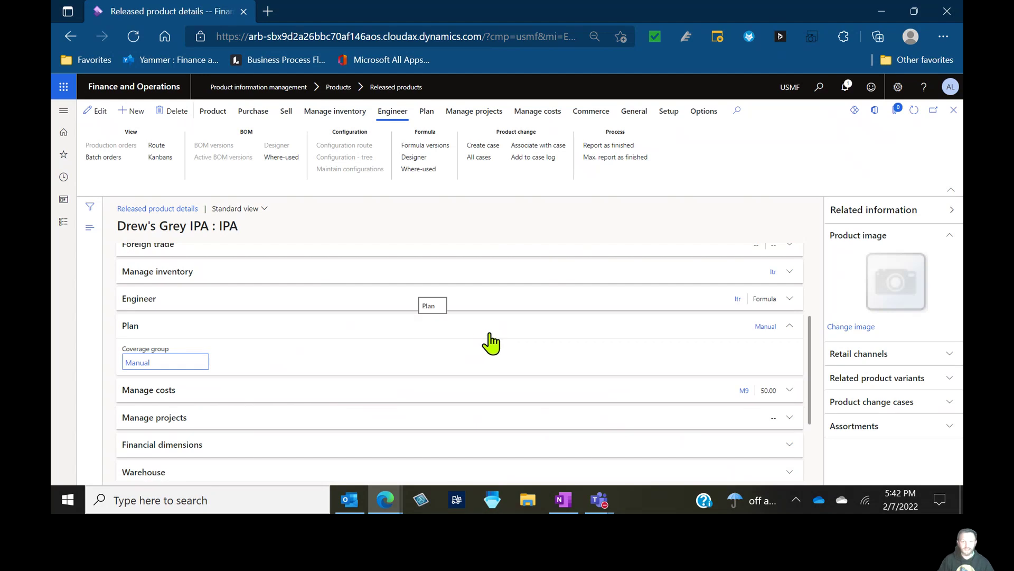
Open item coverage and check the 100.00 minimum for Site 2, Warehouse 24
{"action": "left_click", "coordinate": [426, 112]}
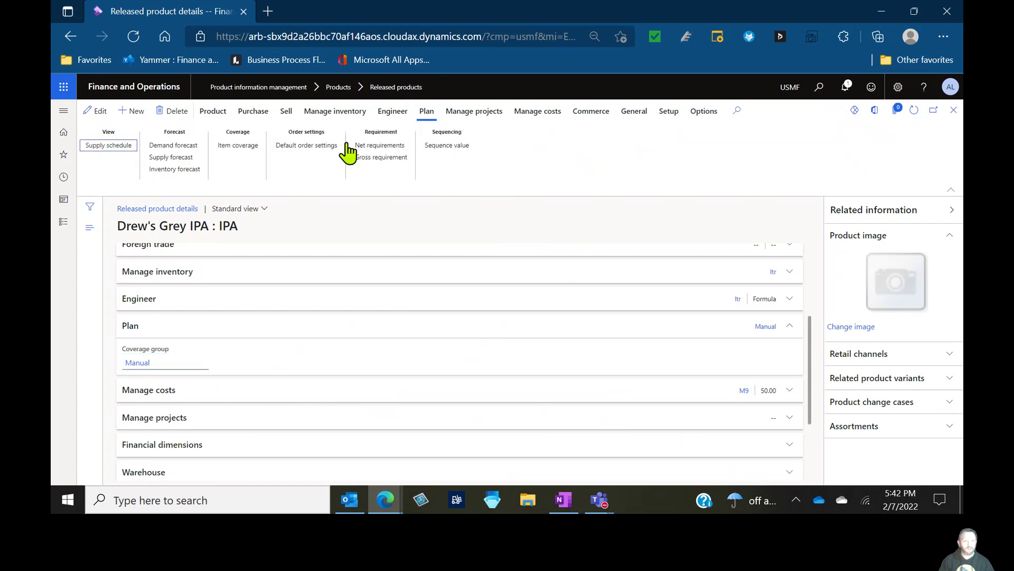
{"action": "left_click", "coordinate": [253, 149]}
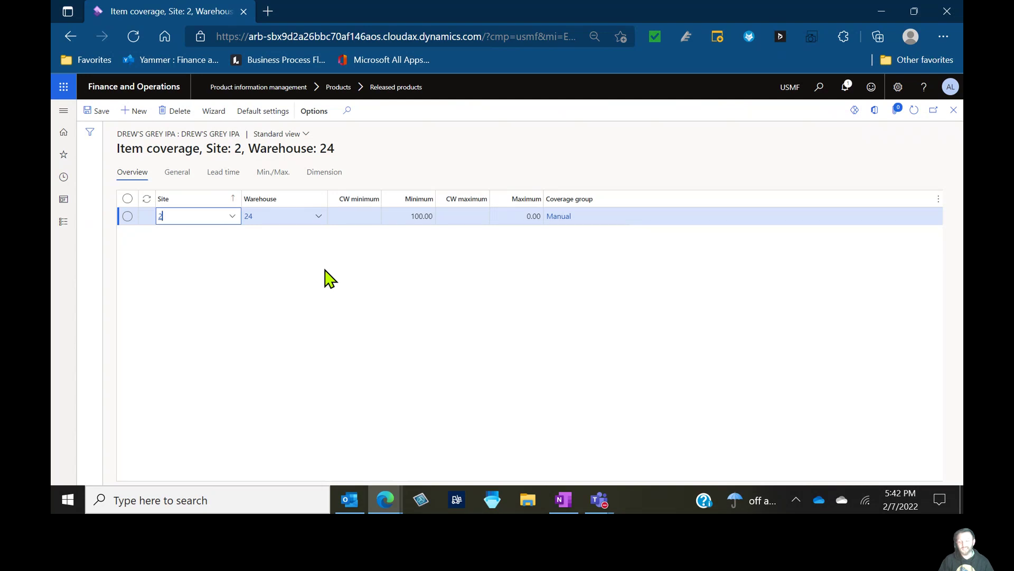
{"action": "left_click", "coordinate": [389, 216]}
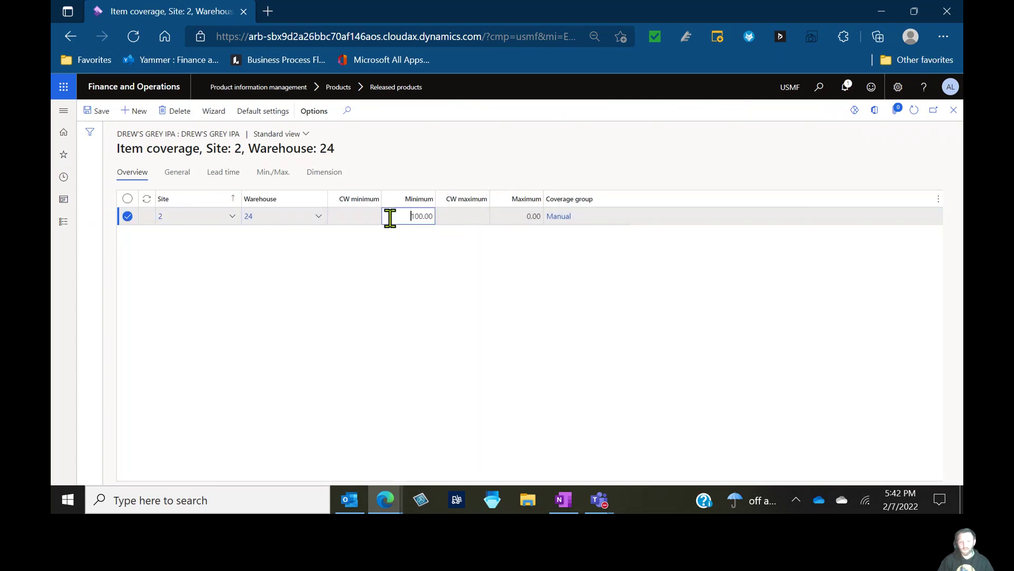
{"action": "left_click", "coordinate": [373, 275]}
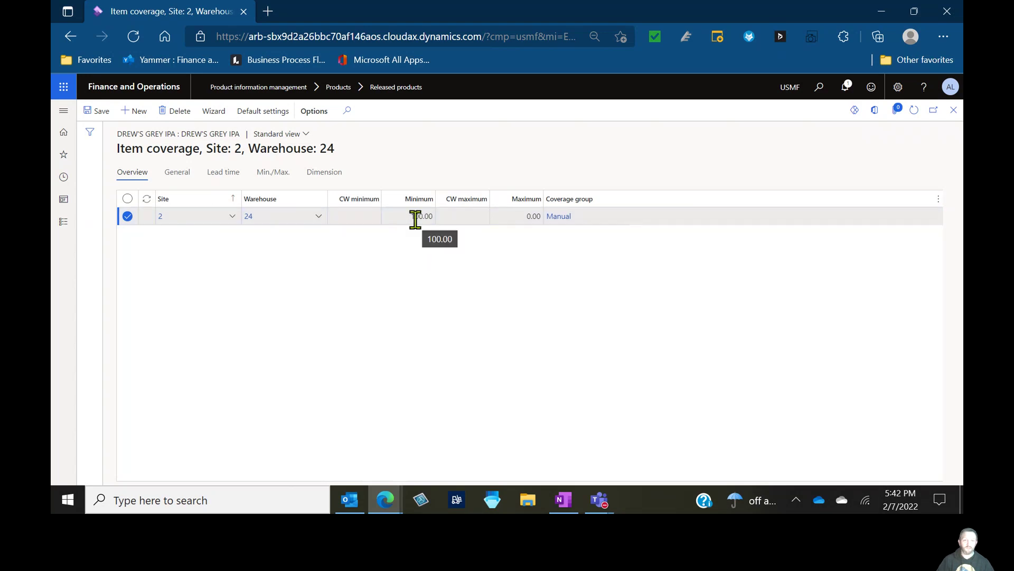
{"action": "left_click", "coordinate": [416, 216]}
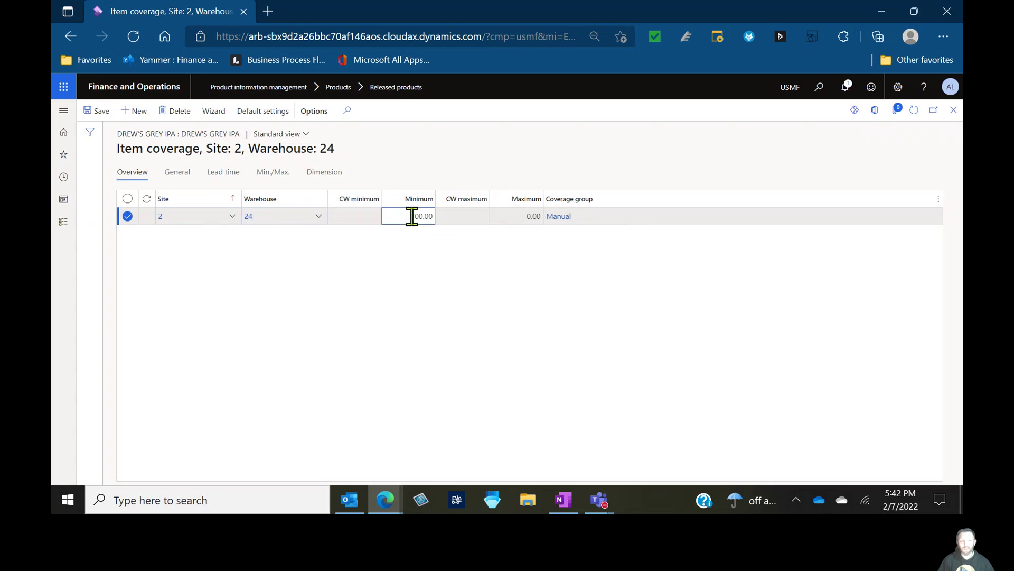
Run the Critical on-hand inventory report to screen from Inventory management
{"action": "left_click", "coordinate": [62, 116]}
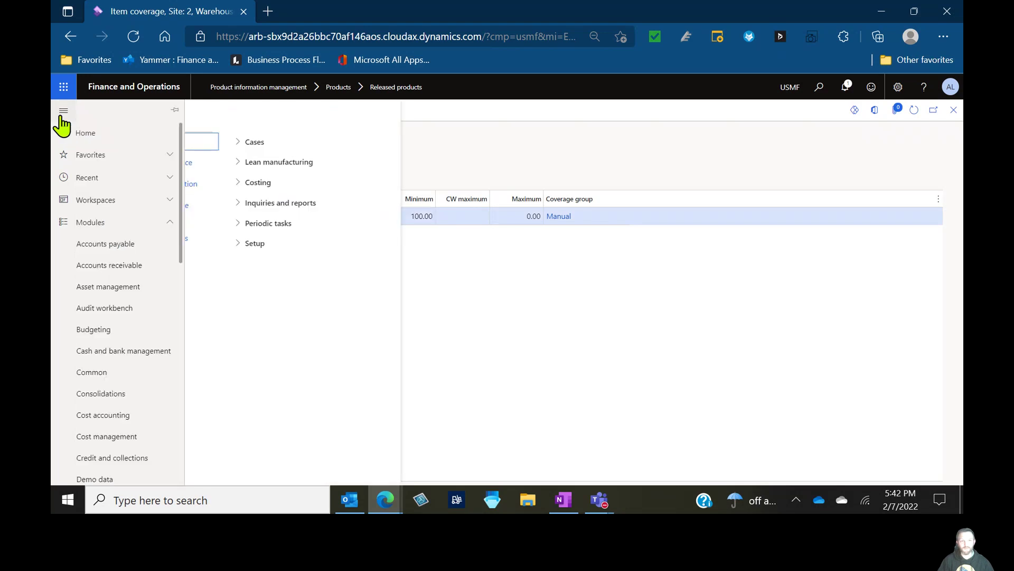
{"action": "scroll", "coordinate": [117, 271], "scroll_direction": "down", "scroll_amount": 4}
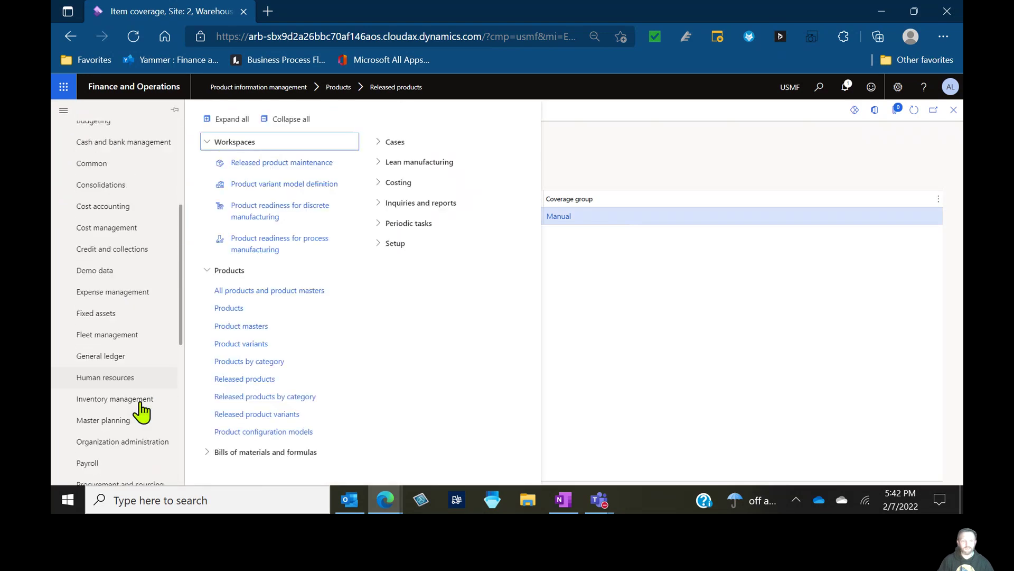
{"action": "left_click", "coordinate": [128, 389]}
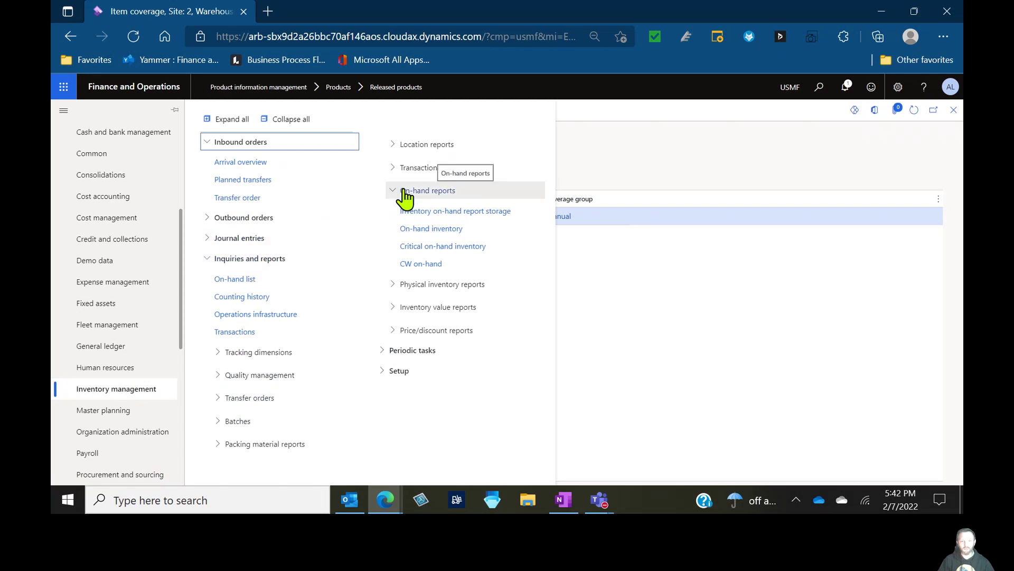
{"action": "left_click", "coordinate": [458, 246]}
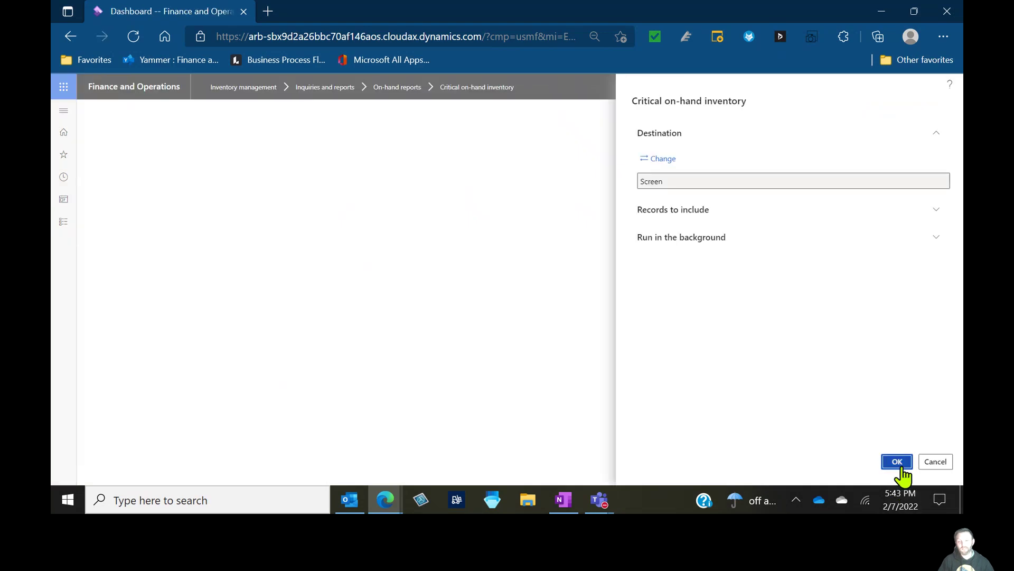
{"action": "left_click", "coordinate": [897, 462]}
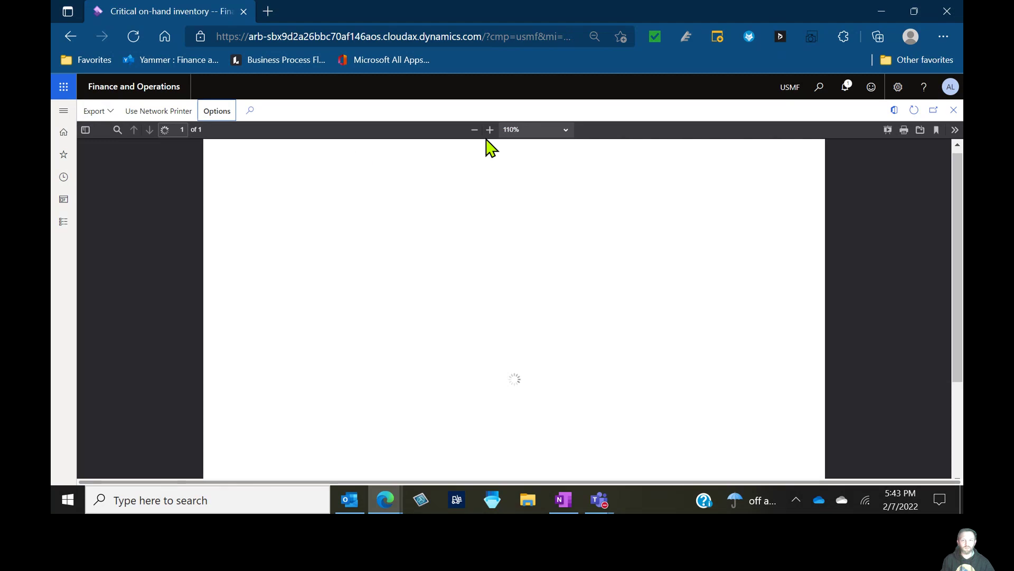
Zoom the report to 150% and check the IPA's 90 physical against a 100 minimum
{"action": "left_click", "coordinate": [490, 130]}
{"action": "left_click", "coordinate": [490, 130]}
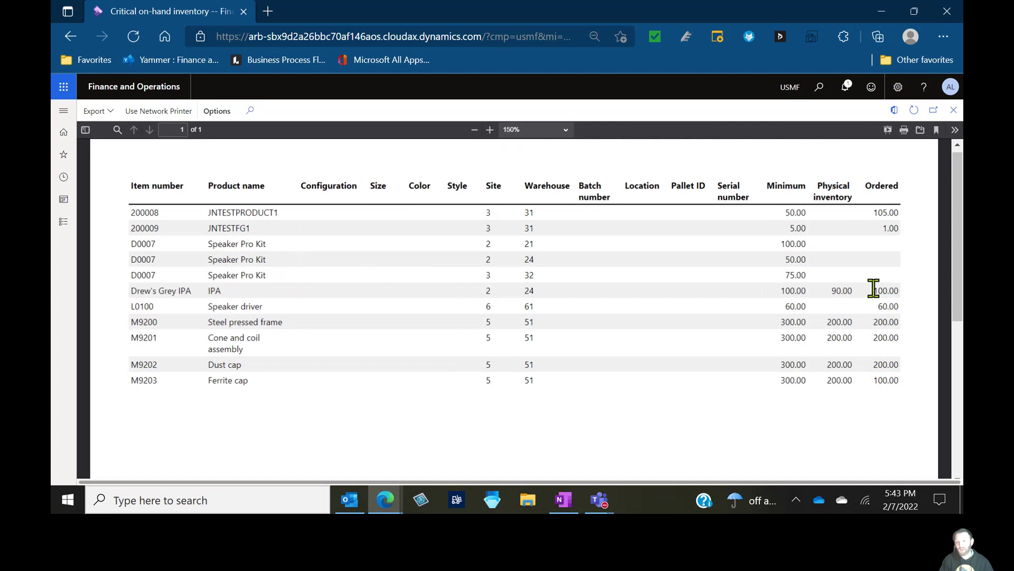
{"action": "left_click_drag", "start_coordinate": [872, 290], "coordinate": [914, 296]}
{"action": "left_click", "coordinate": [892, 290]}
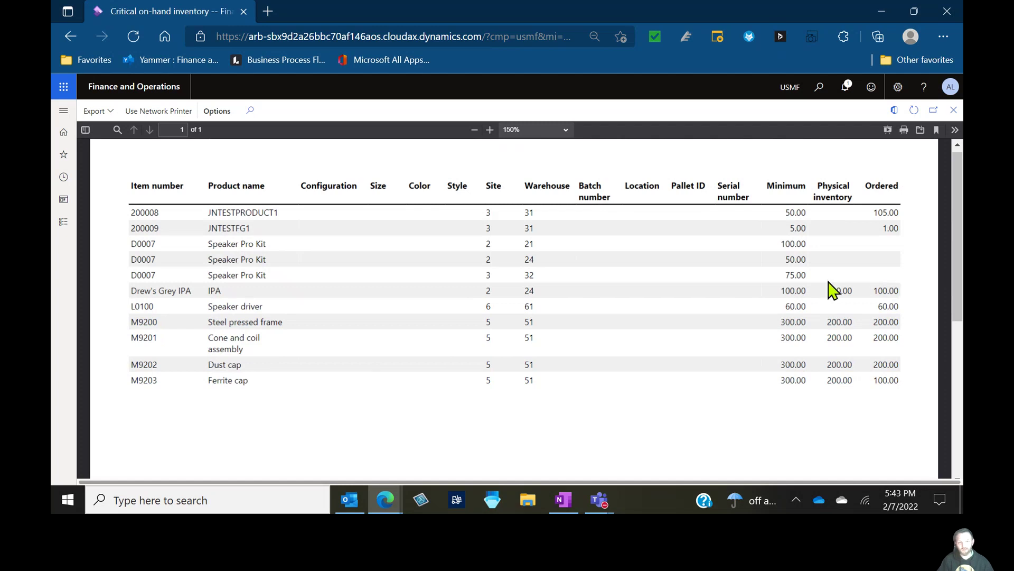
{"action": "left_click", "coordinate": [954, 110]}
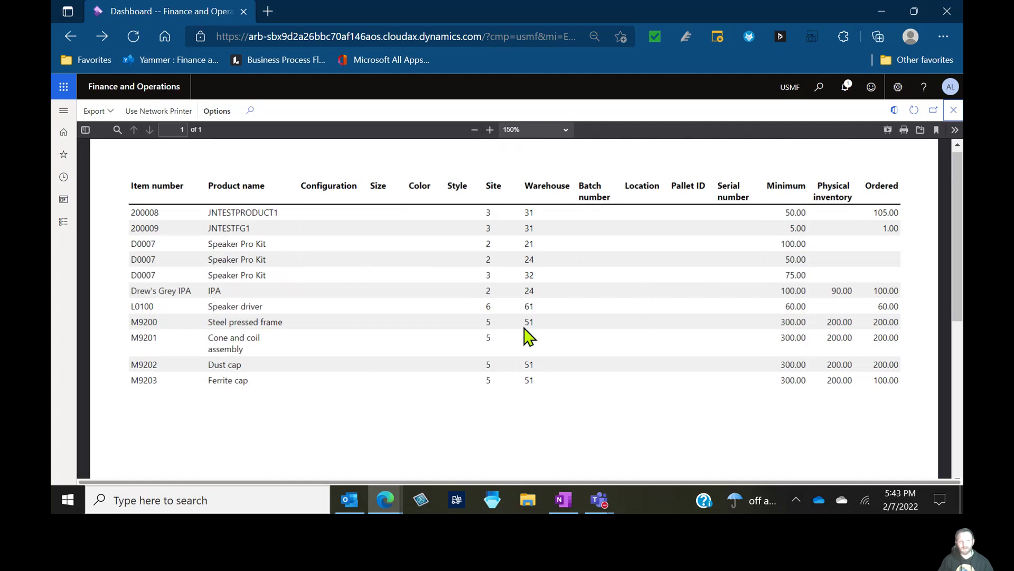
{"action": "left_click", "coordinate": [62, 110]}
Open Drew's Grey IPA's released product details in edit mode
{"action": "scroll", "coordinate": [143, 233], "scroll_direction": "down", "scroll_amount": 2}
{"action": "scroll", "coordinate": [140, 243], "scroll_direction": "down", "scroll_amount": 6}
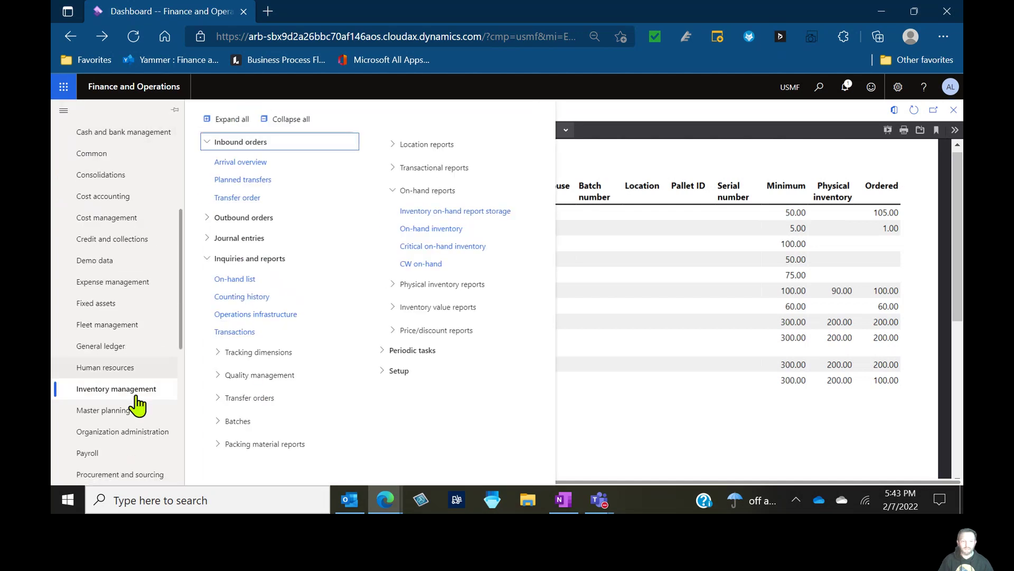
{"action": "left_click", "coordinate": [132, 292]}
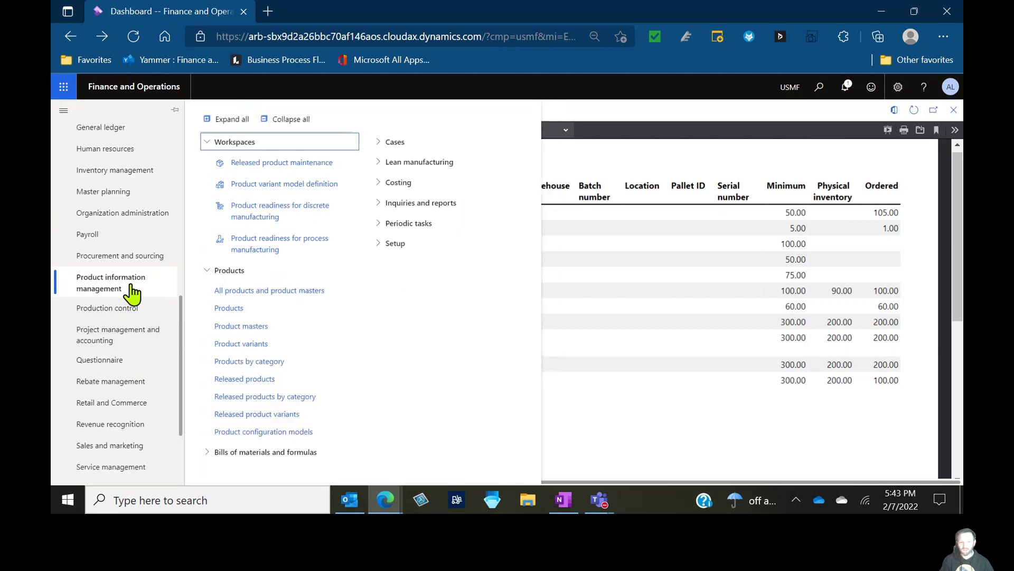
{"action": "left_click", "coordinate": [294, 383]}
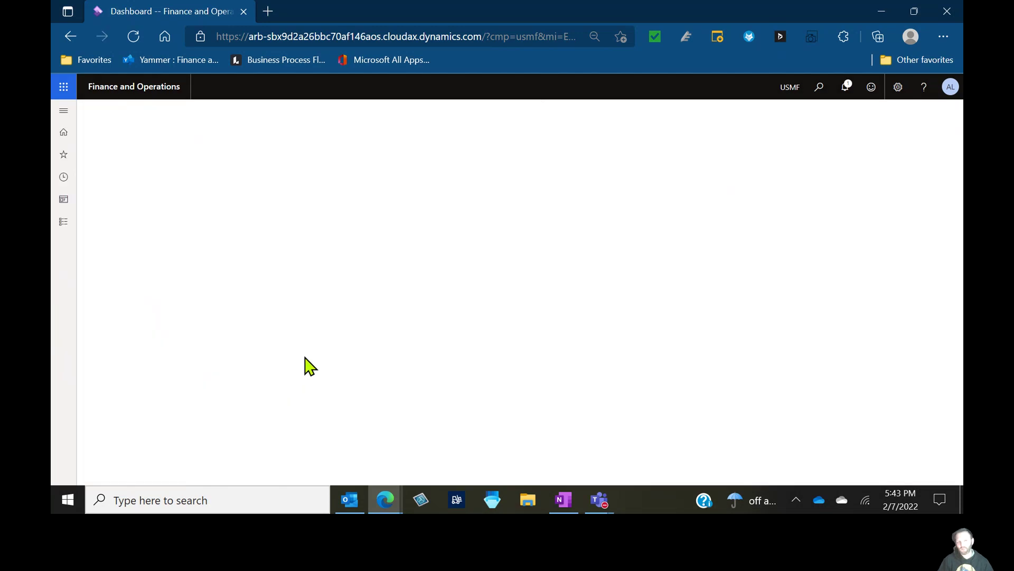
{"action": "left_click", "coordinate": [153, 287]}
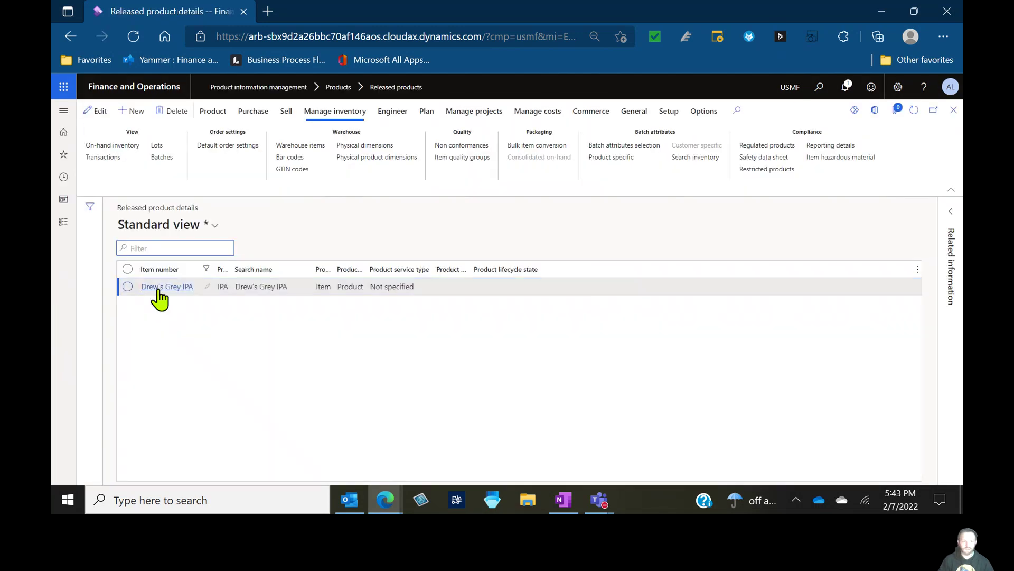
{"action": "left_click", "coordinate": [93, 112]}
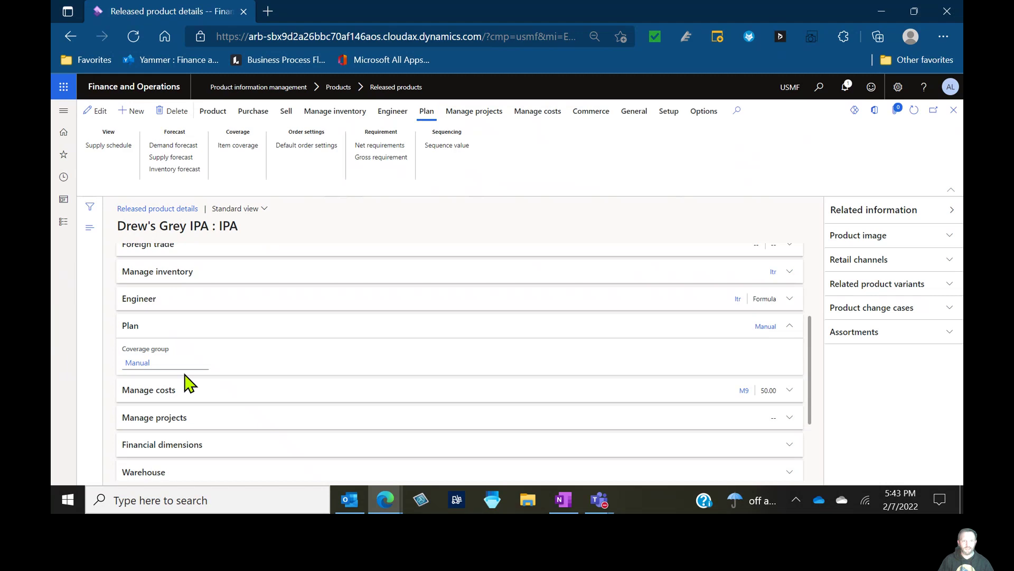
Change the coverage group to Req and view the Req group's details
{"action": "left_click", "coordinate": [203, 364]}
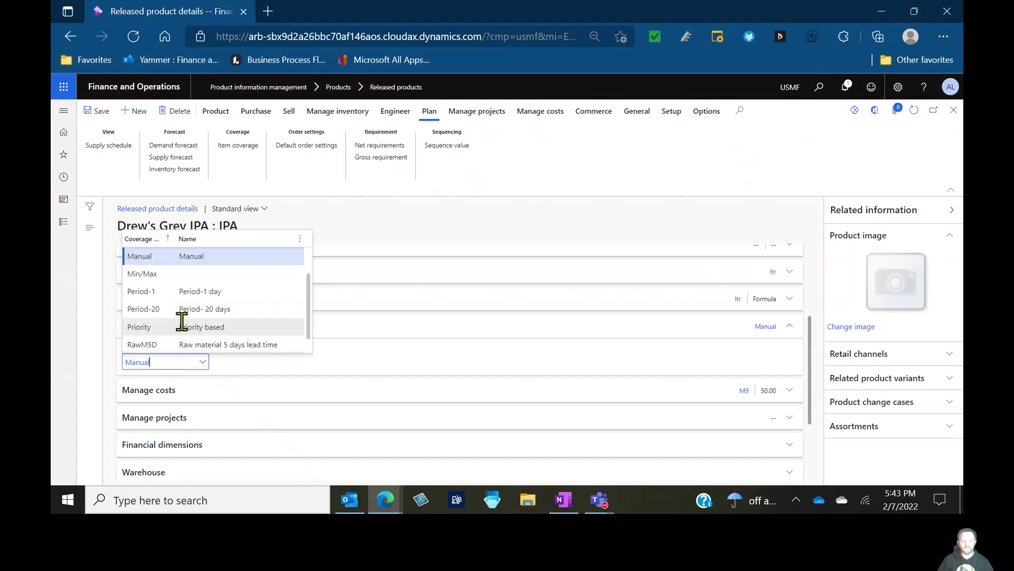
{"action": "scroll", "coordinate": [182, 304], "scroll_direction": "down", "scroll_amount": 1}
{"action": "left_click", "coordinate": [173, 344]}
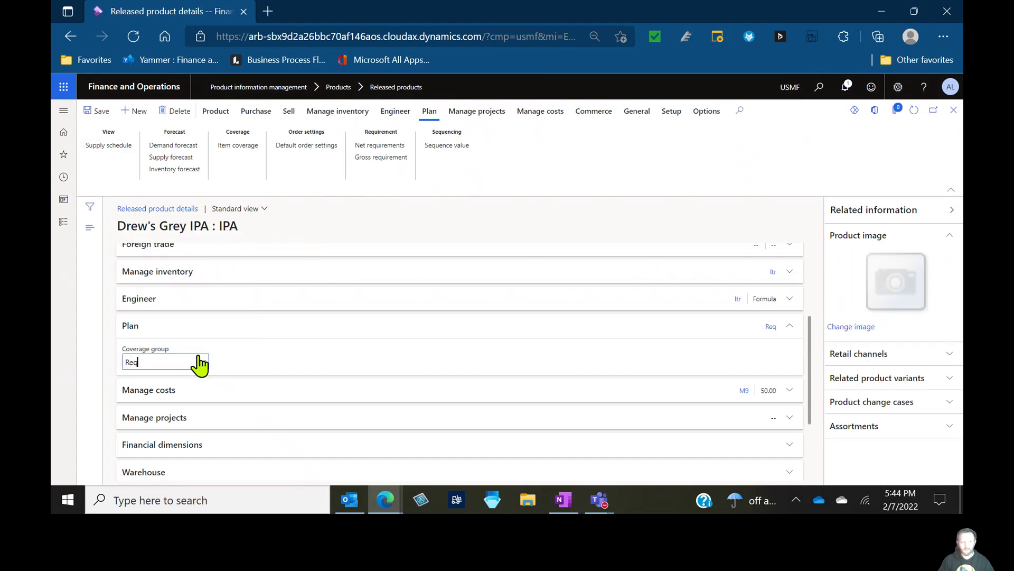
{"action": "right_click", "coordinate": [200, 363]}
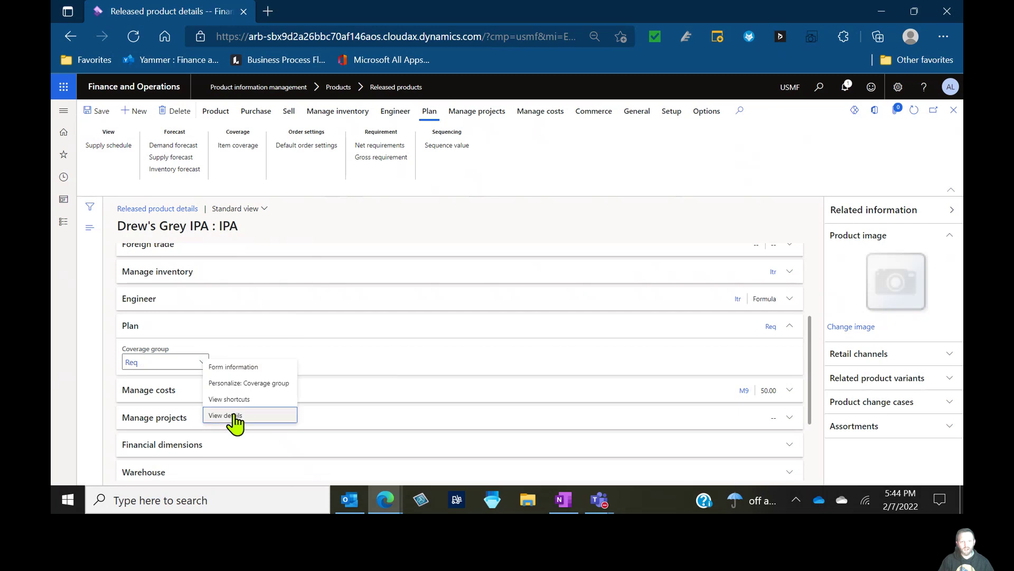
{"action": "left_click", "coordinate": [232, 416]}
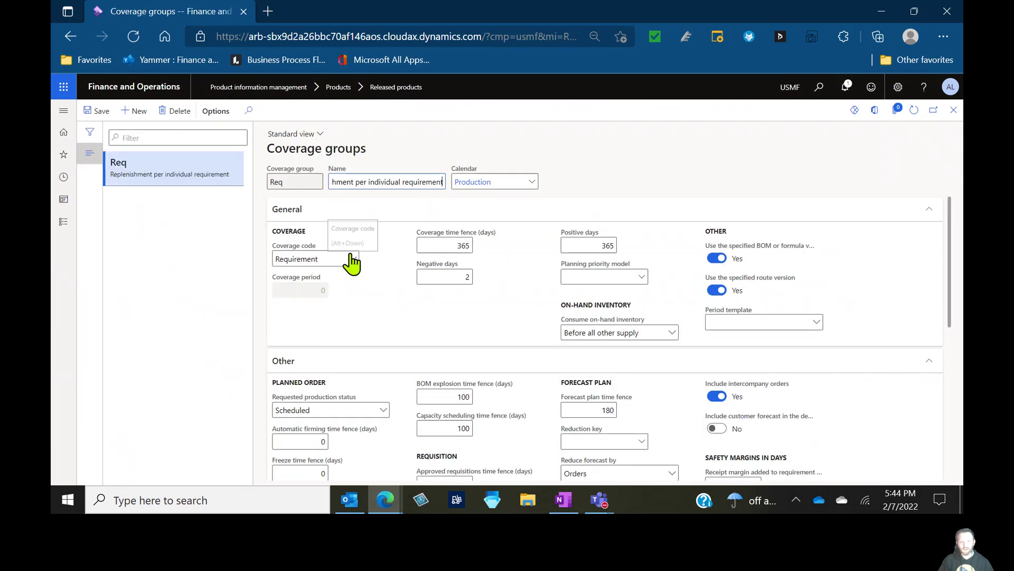
{"action": "left_click", "coordinate": [352, 259]}
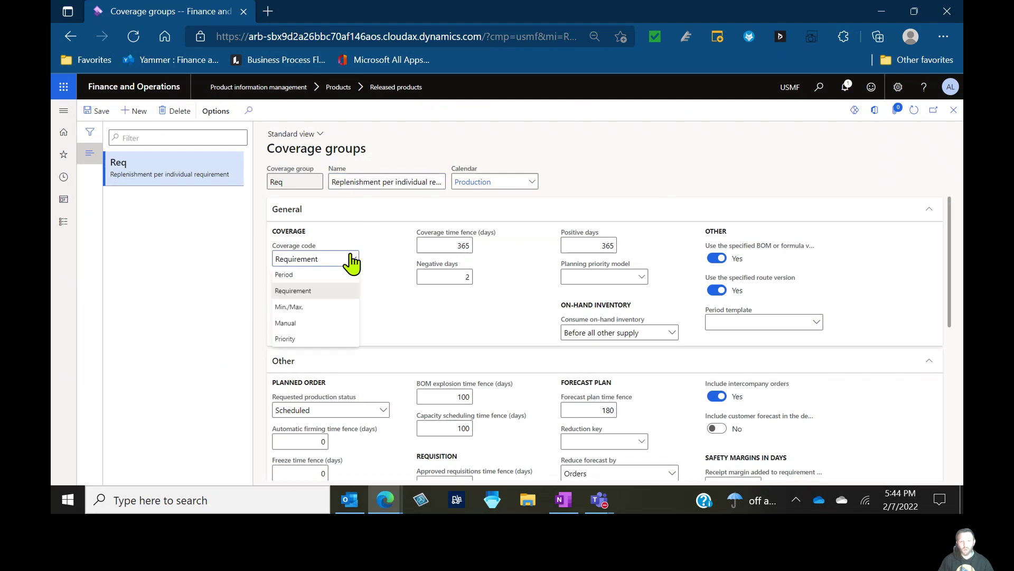
{"action": "left_click", "coordinate": [352, 259]}
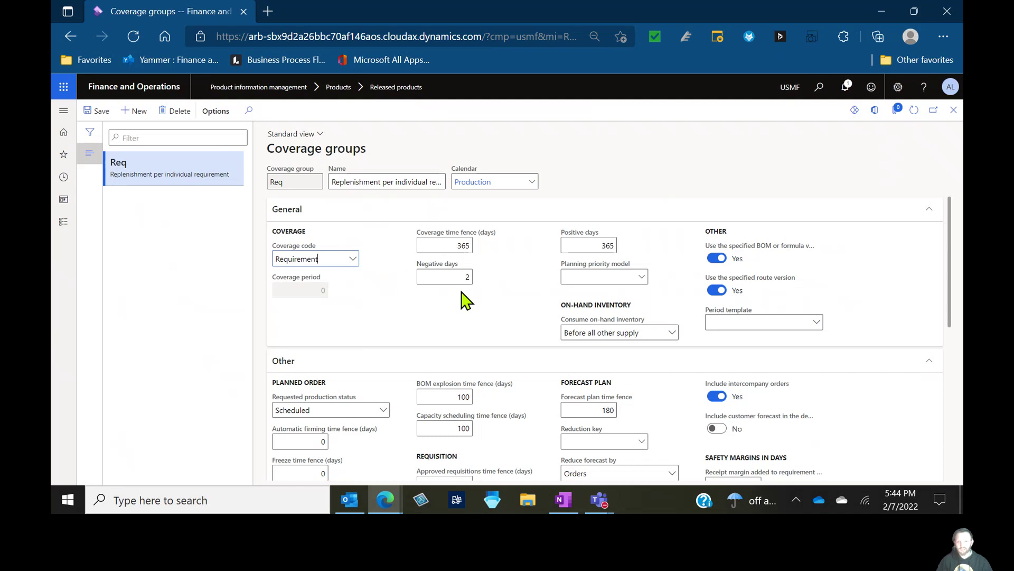
{"action": "left_click", "coordinate": [450, 244]}
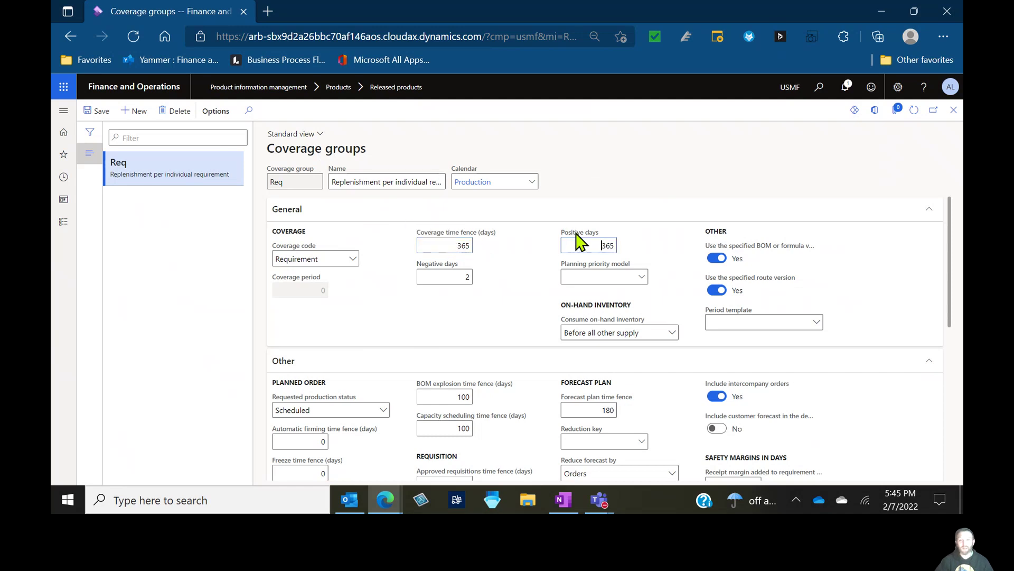
{"action": "mouse_move", "coordinate": [577, 241]}
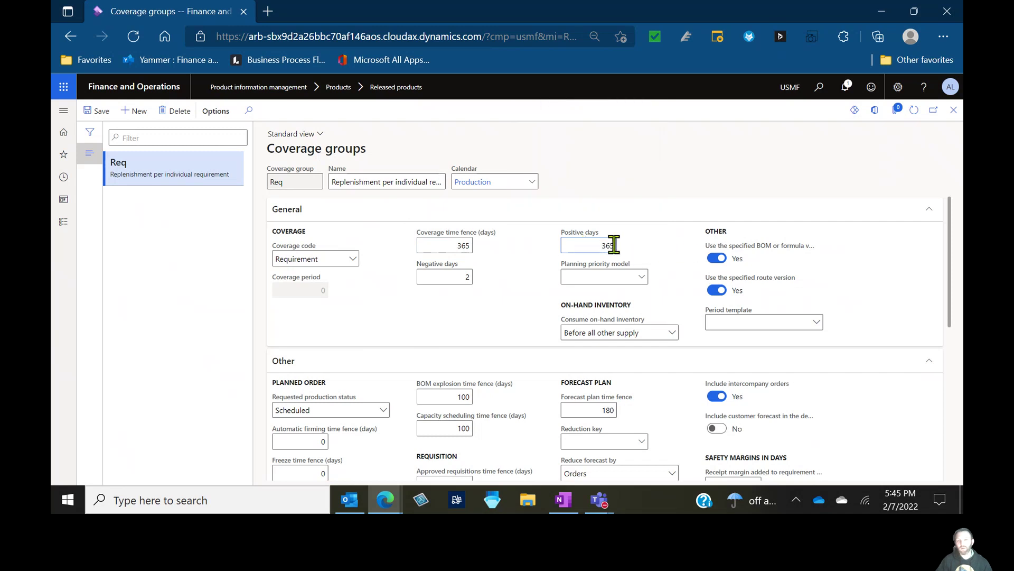
{"action": "mouse_move", "coordinate": [613, 244]}
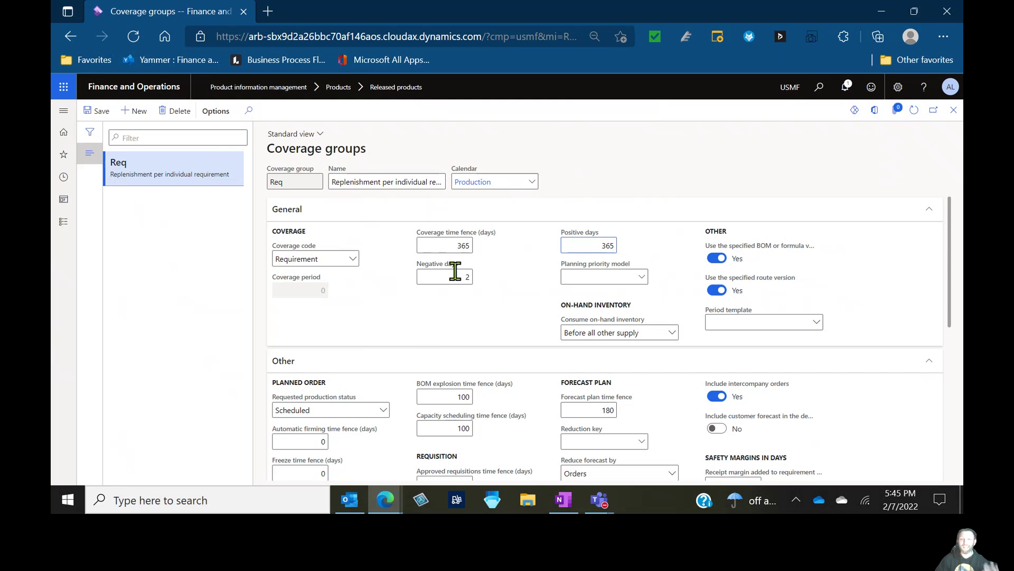
{"action": "mouse_move", "coordinate": [454, 271]}
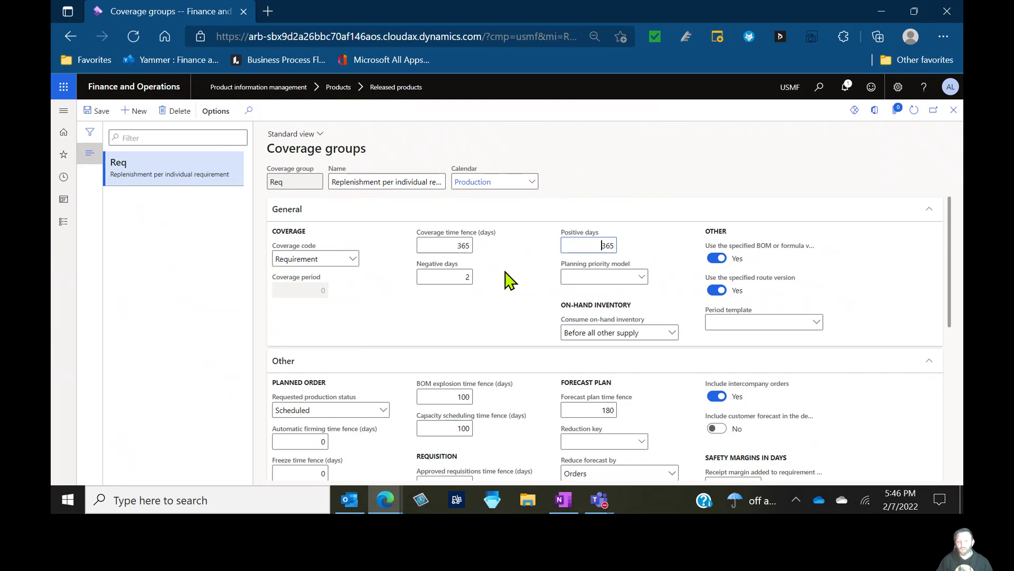
{"action": "scroll", "coordinate": [676, 317], "scroll_direction": "down", "scroll_amount": 2}
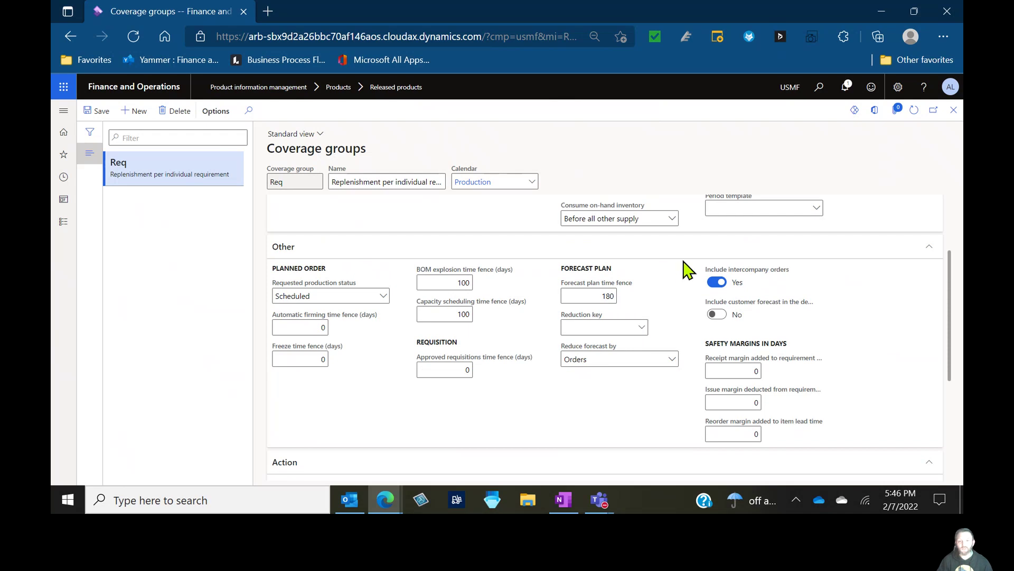
Scroll through the Req group's Other, Action and Delays sections, then go back to the IPA's details
{"action": "scroll", "coordinate": [686, 271], "scroll_direction": "down", "scroll_amount": 2}
{"action": "scroll", "coordinate": [686, 270], "scroll_direction": "down", "scroll_amount": 2}
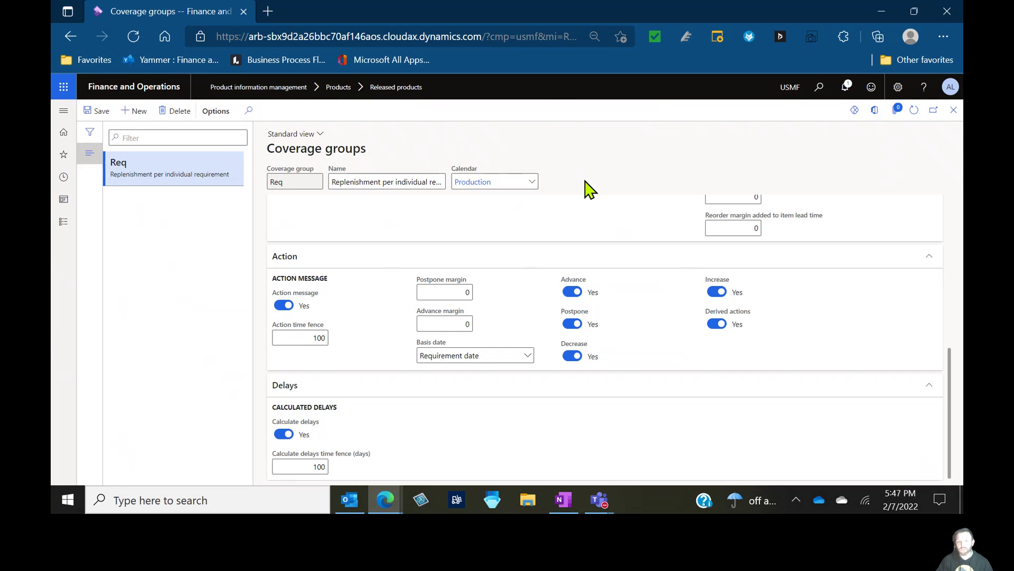
{"action": "scroll", "coordinate": [506, 326], "scroll_direction": "up", "scroll_amount": 5}
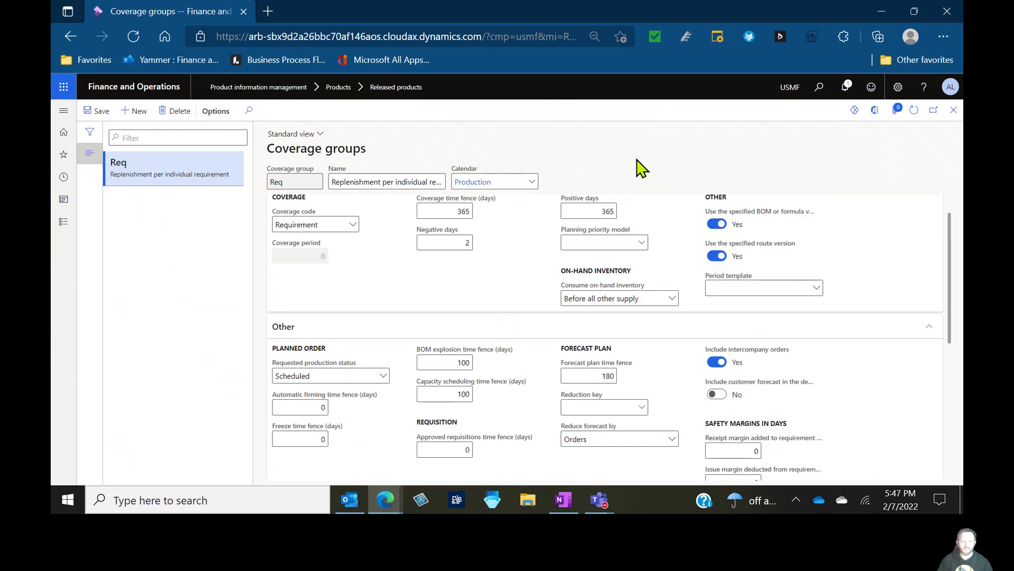
{"action": "key", "text": "Escape"}
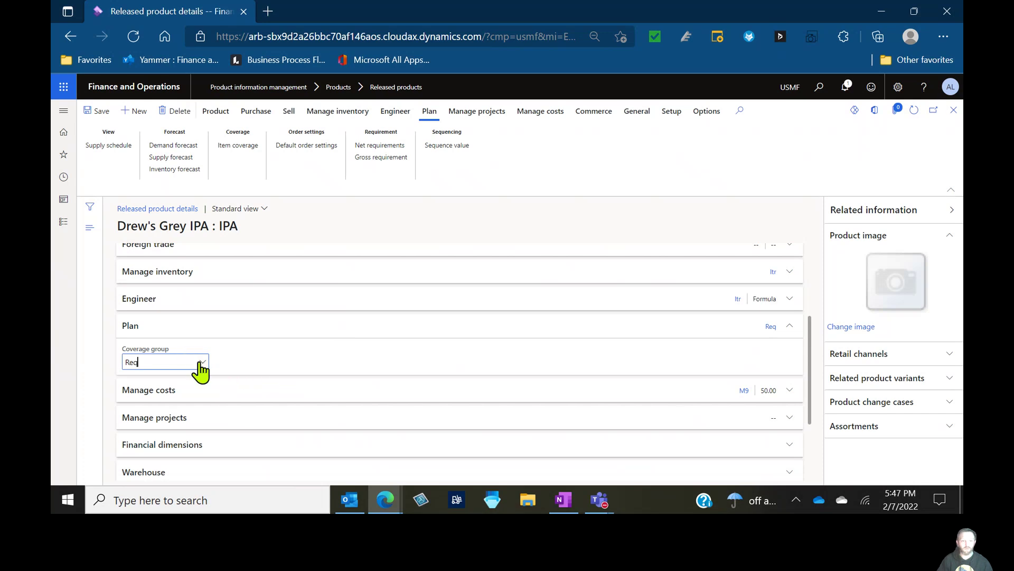
Rerun master scheduling for Drew's Grey IPA on StaticPlan, listing warehouses 21 and 24
{"action": "left_click", "coordinate": [367, 148]}
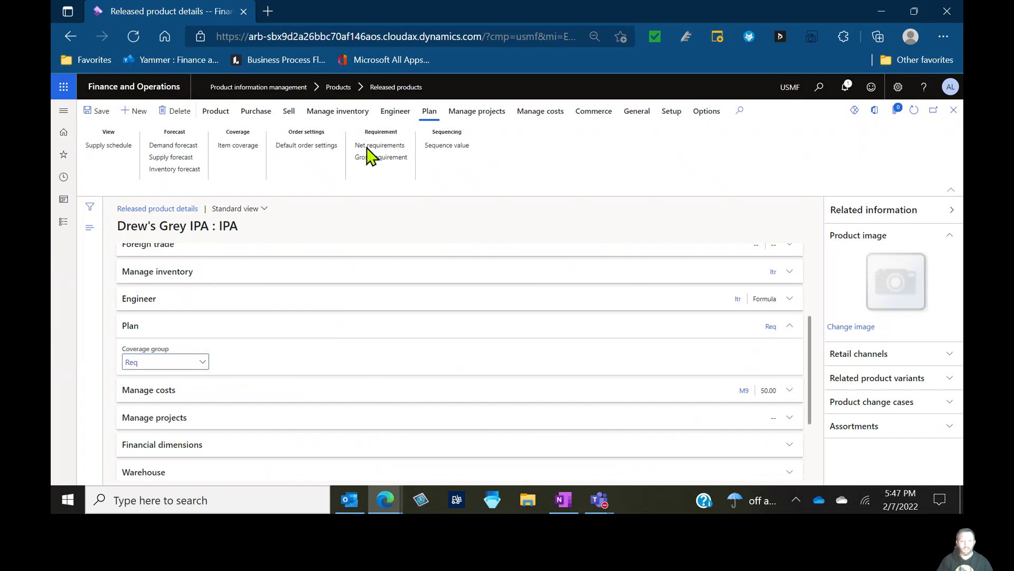
{"action": "left_click", "coordinate": [197, 182]}
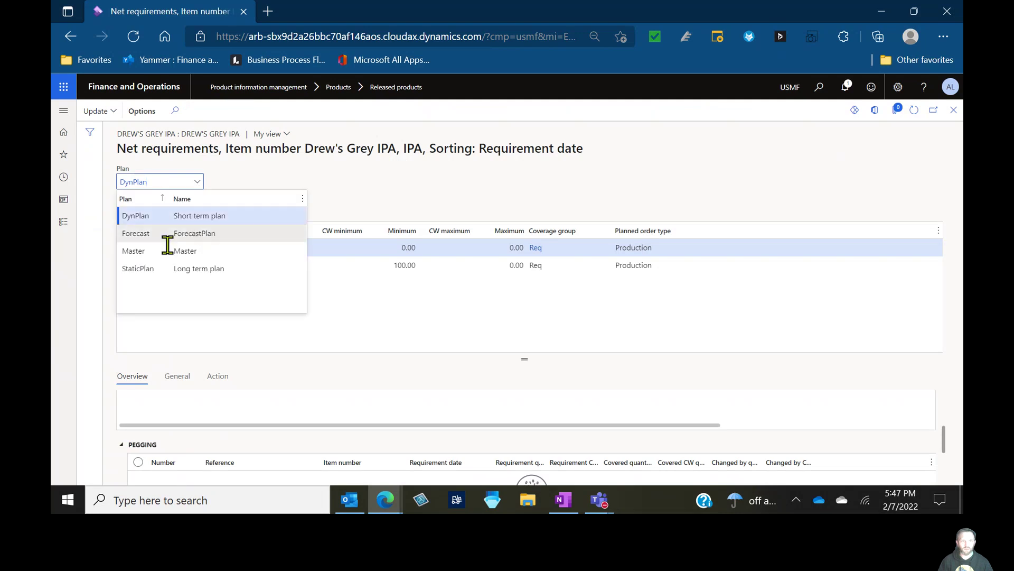
{"action": "left_click", "coordinate": [145, 267]}
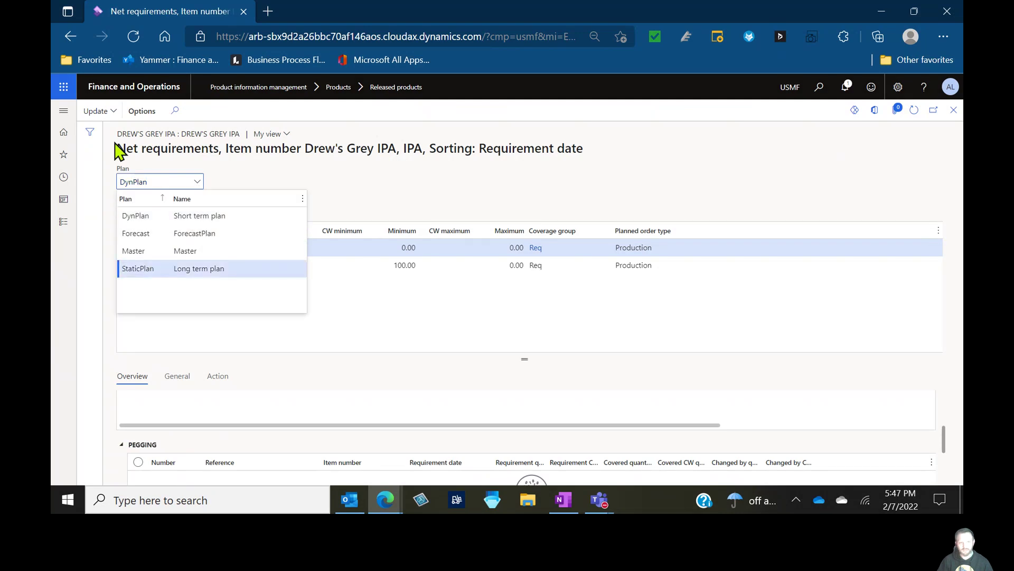
{"action": "left_click", "coordinate": [90, 111]}
{"action": "left_click", "coordinate": [111, 156]}
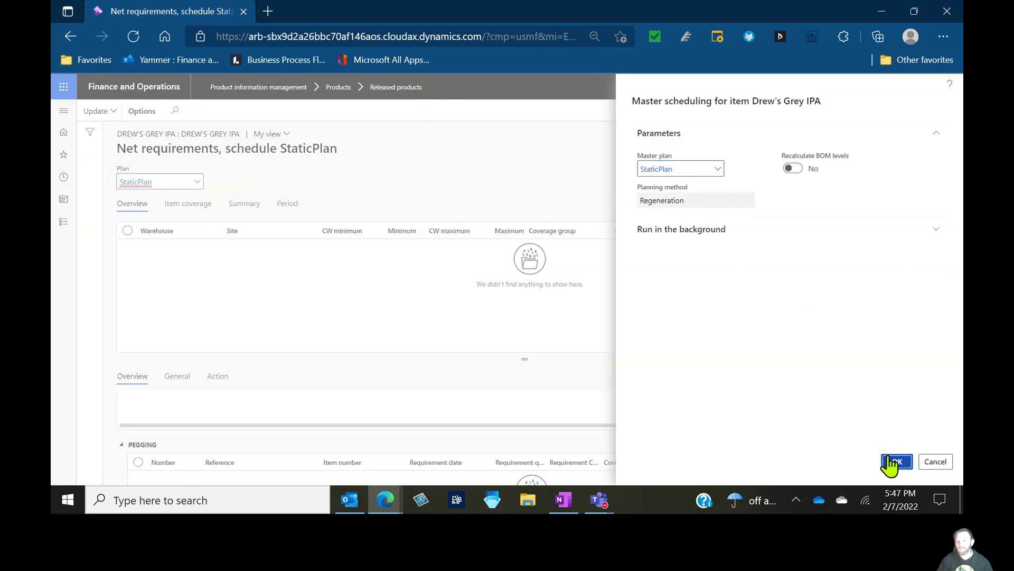
{"action": "left_click", "coordinate": [890, 461]}
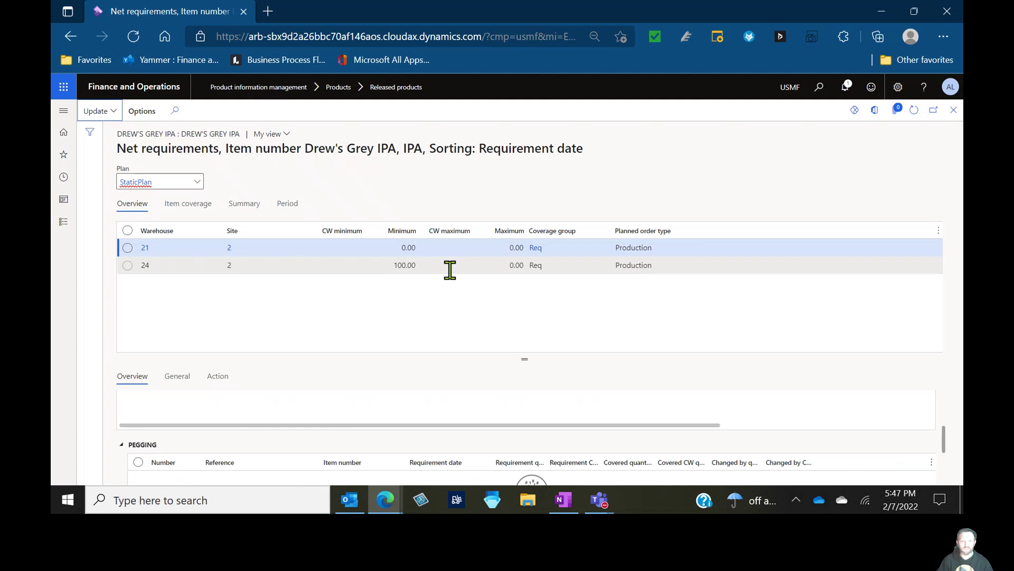
Inspect warehouse 24's planned batch orders of 100 and 410 and their Safety stock pegging
{"action": "left_click_drag", "start_coordinate": [525, 357], "coordinate": [525, 285]}
{"action": "left_click_drag", "start_coordinate": [946, 413], "coordinate": [947, 346]}
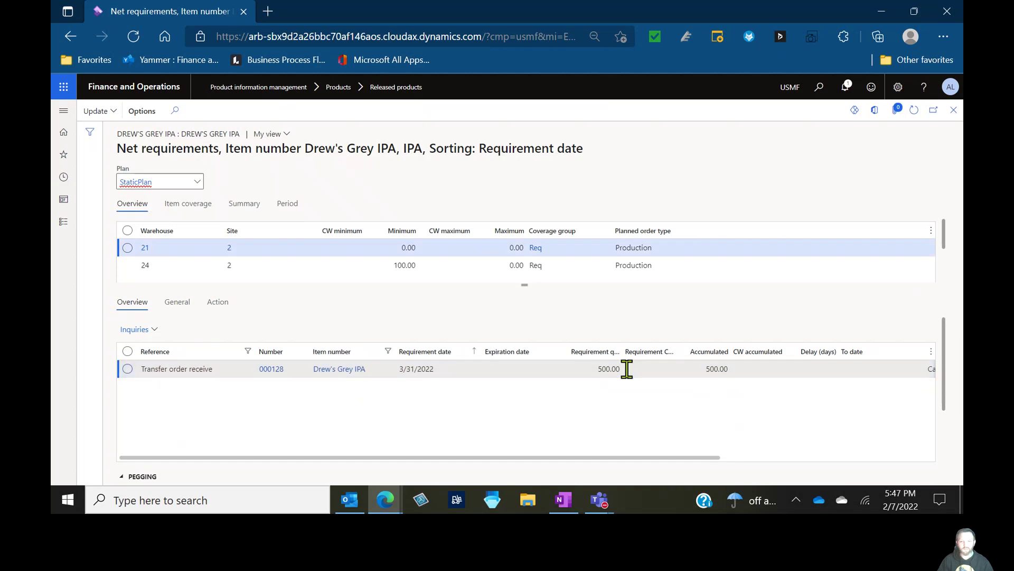
{"action": "left_click", "coordinate": [366, 267]}
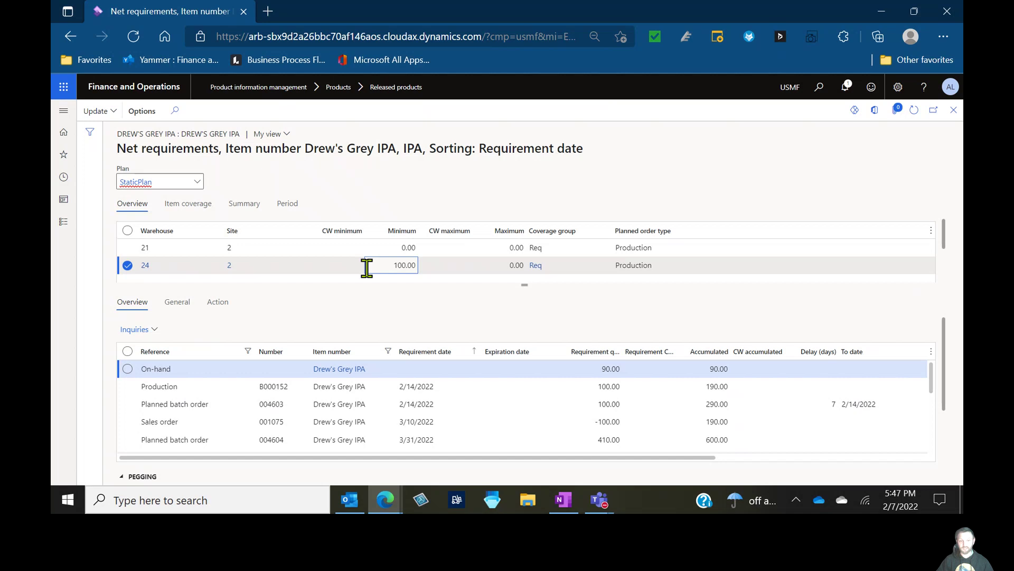
{"action": "left_click", "coordinate": [490, 381]}
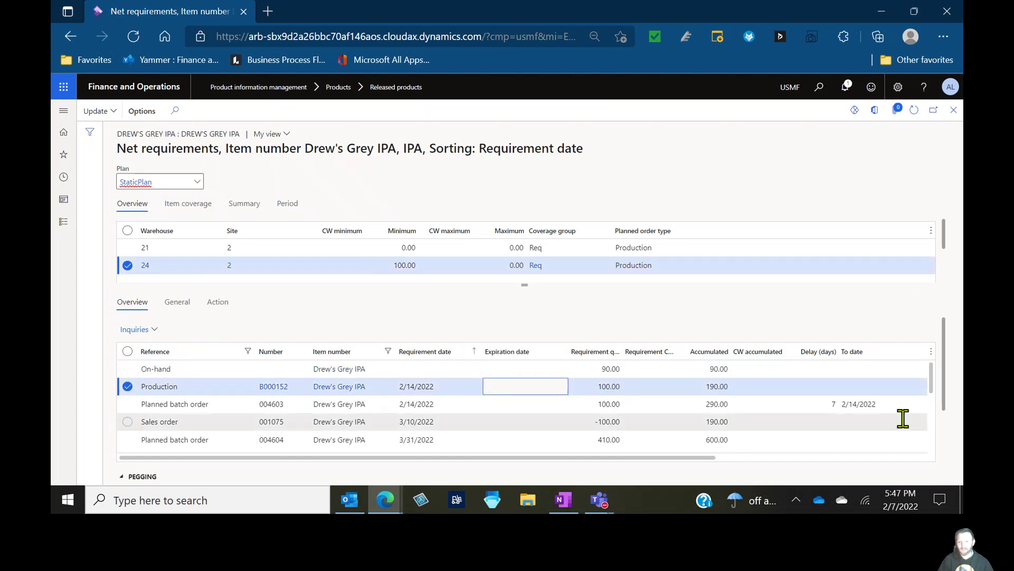
{"action": "scroll", "coordinate": [947, 396], "scroll_direction": "down", "scroll_amount": 1}
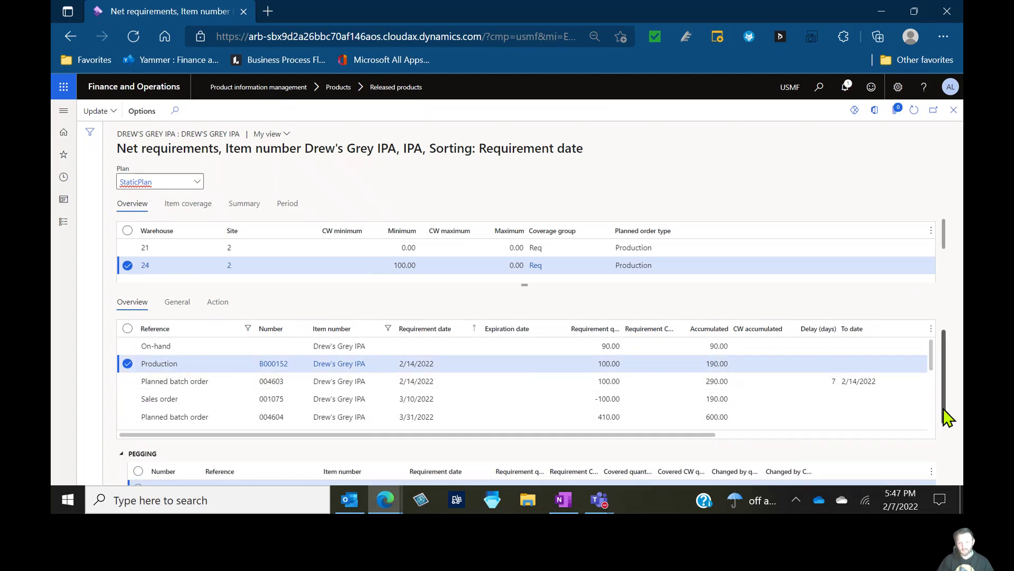
{"action": "scroll", "coordinate": [944, 416], "scroll_direction": "down", "scroll_amount": 1}
{"action": "scroll", "coordinate": [947, 422], "scroll_direction": "down", "scroll_amount": 1}
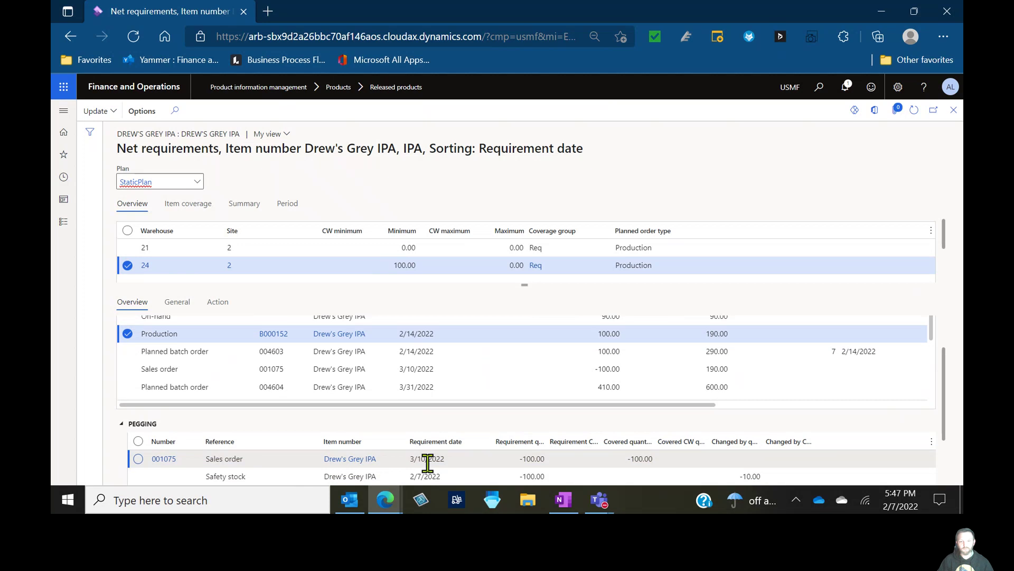
{"action": "left_click", "coordinate": [452, 476]}
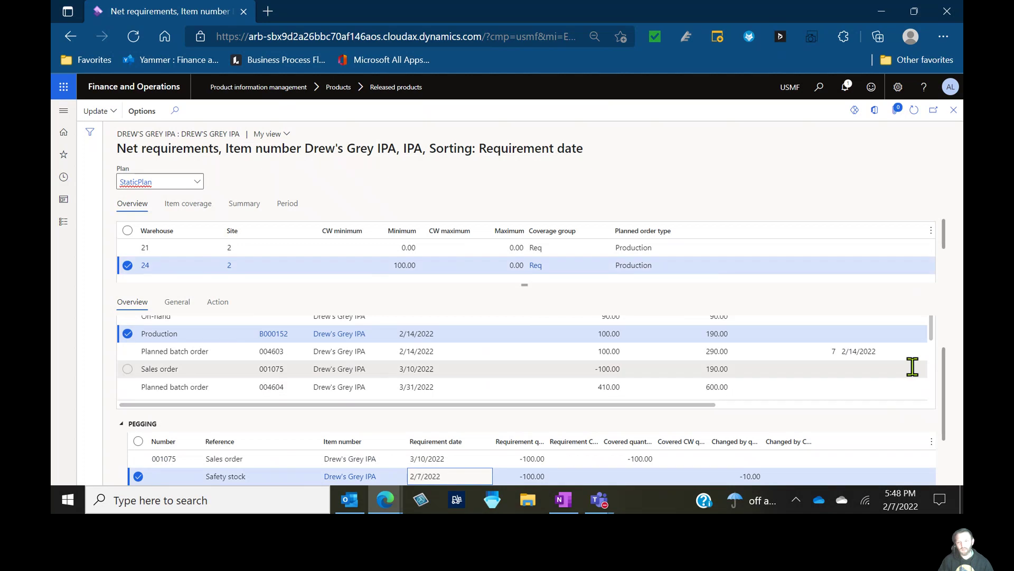
{"action": "left_click_drag", "start_coordinate": [946, 376], "coordinate": [948, 366]}
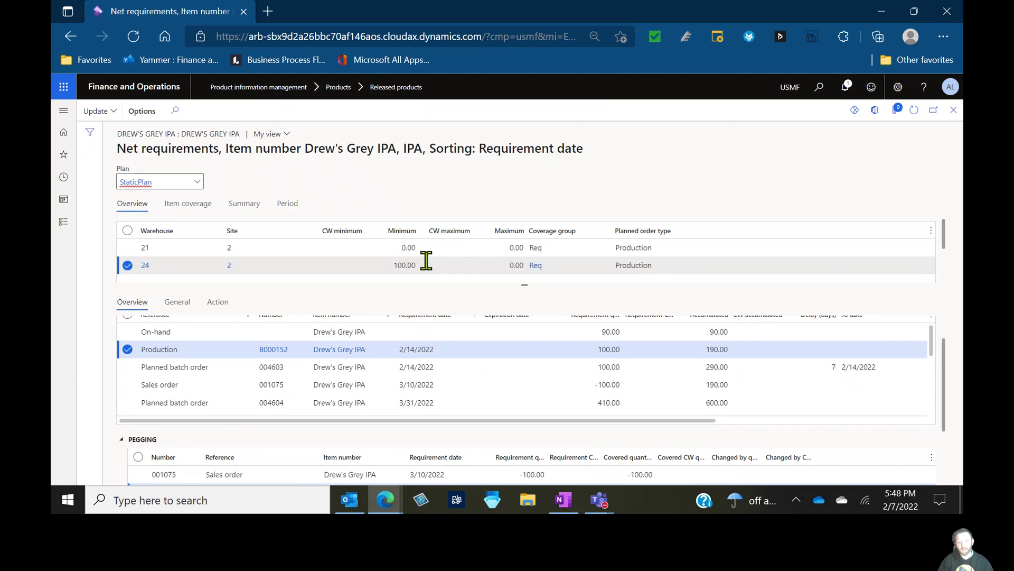
{"action": "left_click", "coordinate": [499, 368]}
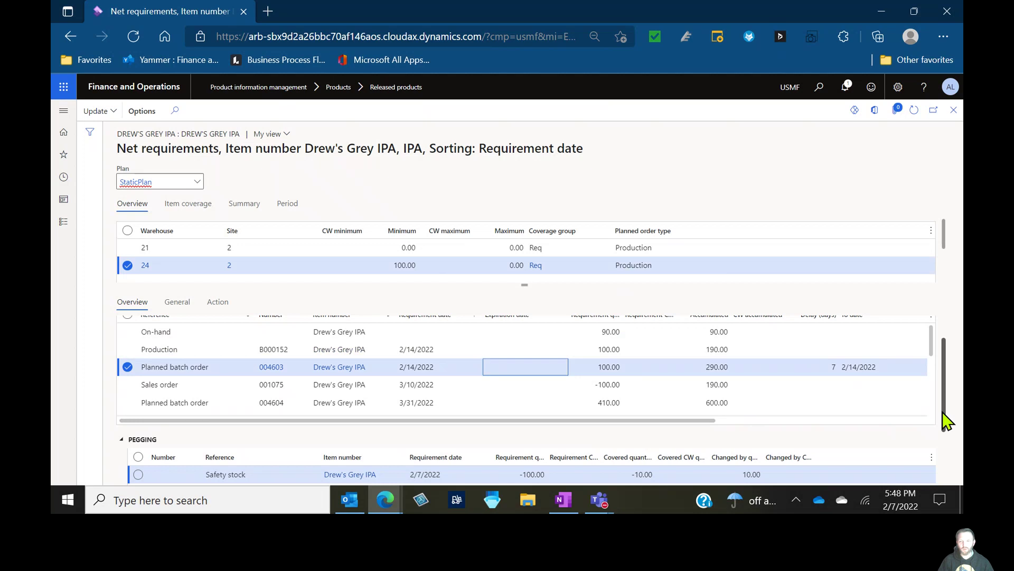
{"action": "left_click_drag", "start_coordinate": [947, 419], "coordinate": [943, 437]}
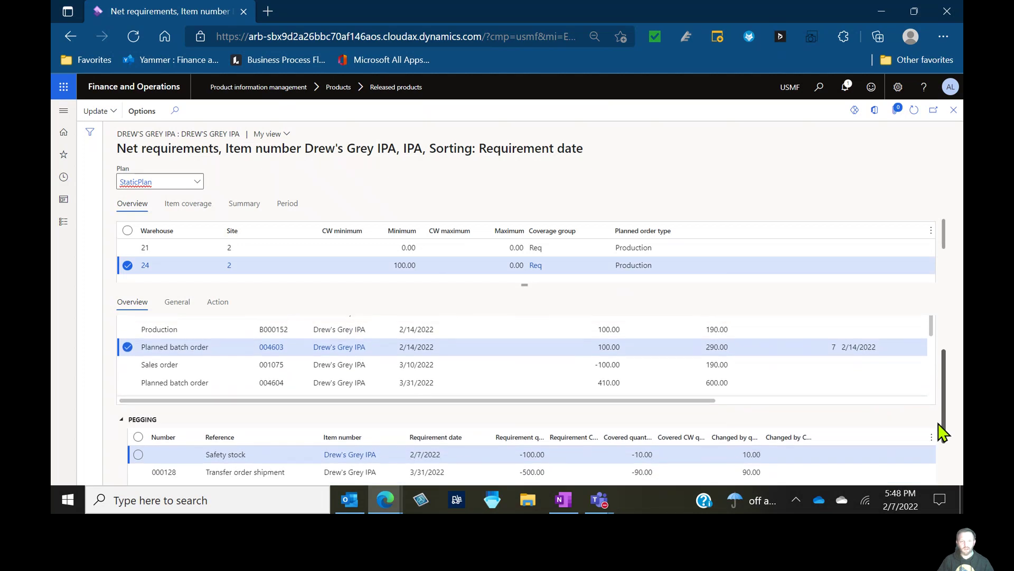
{"action": "left_click", "coordinate": [577, 363]}
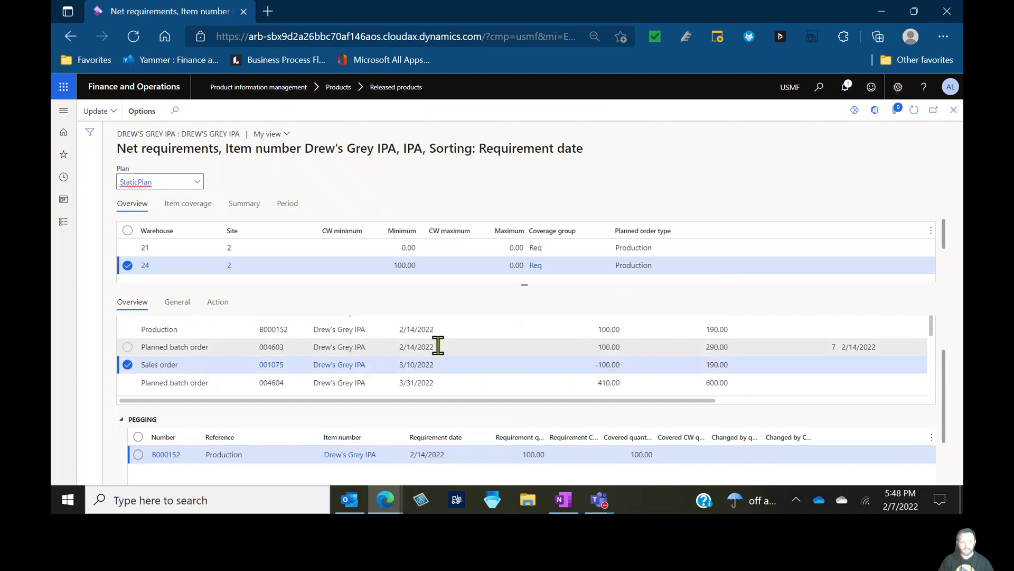
{"action": "left_click", "coordinate": [473, 384]}
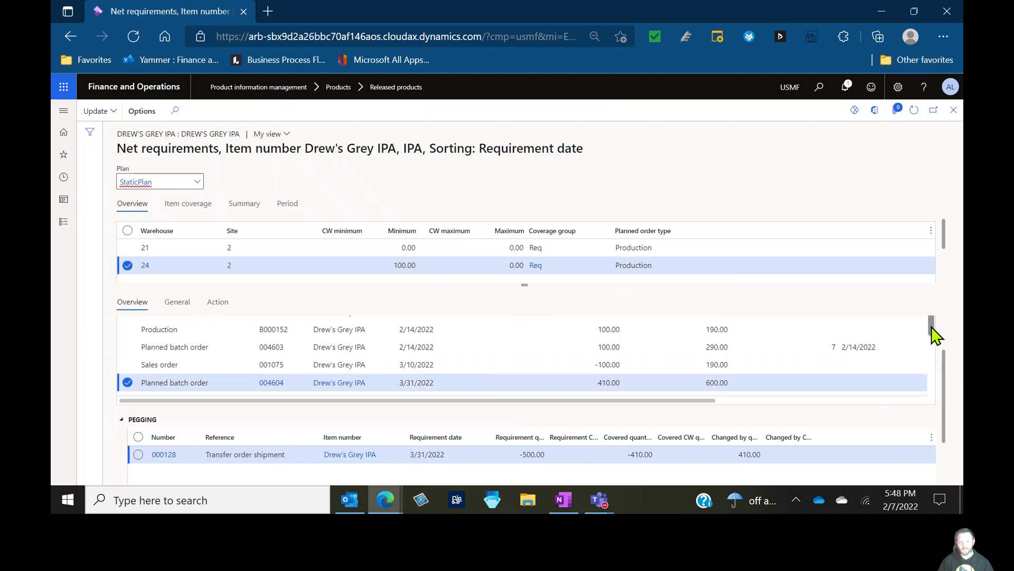
{"action": "left_click_drag", "start_coordinate": [932, 329], "coordinate": [934, 347]}
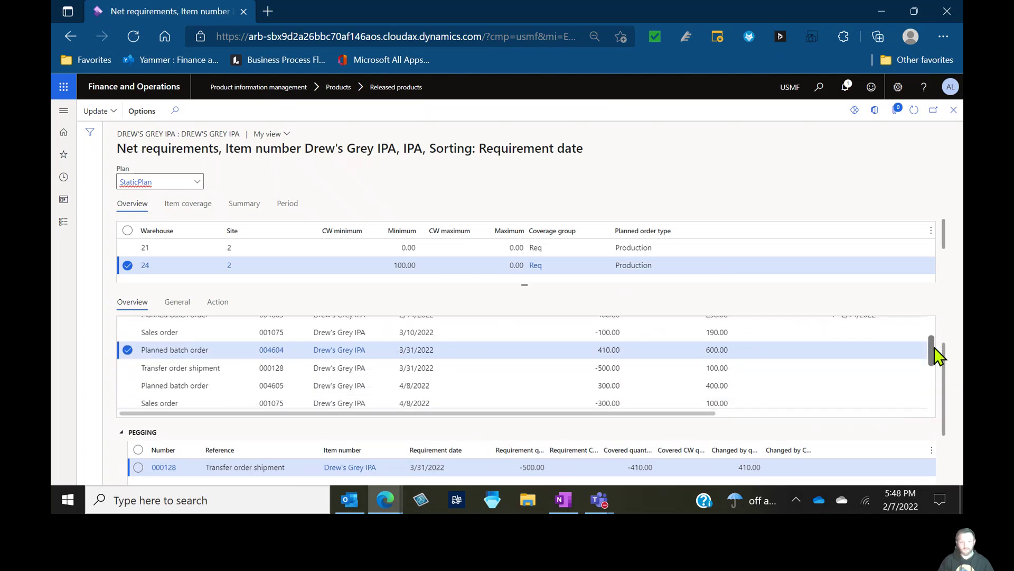
{"action": "left_click", "coordinate": [461, 368]}
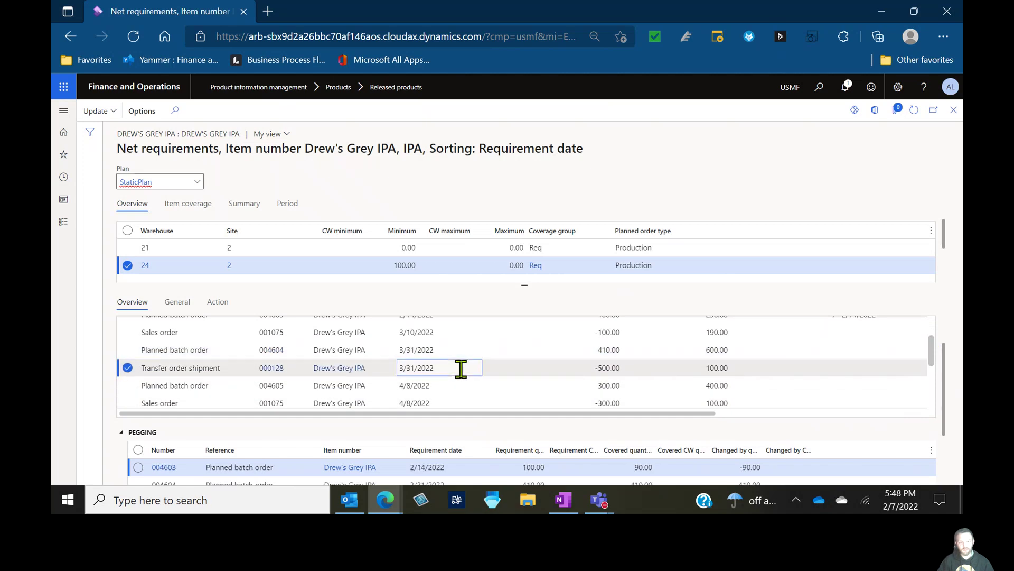
{"action": "left_click", "coordinate": [505, 386]}
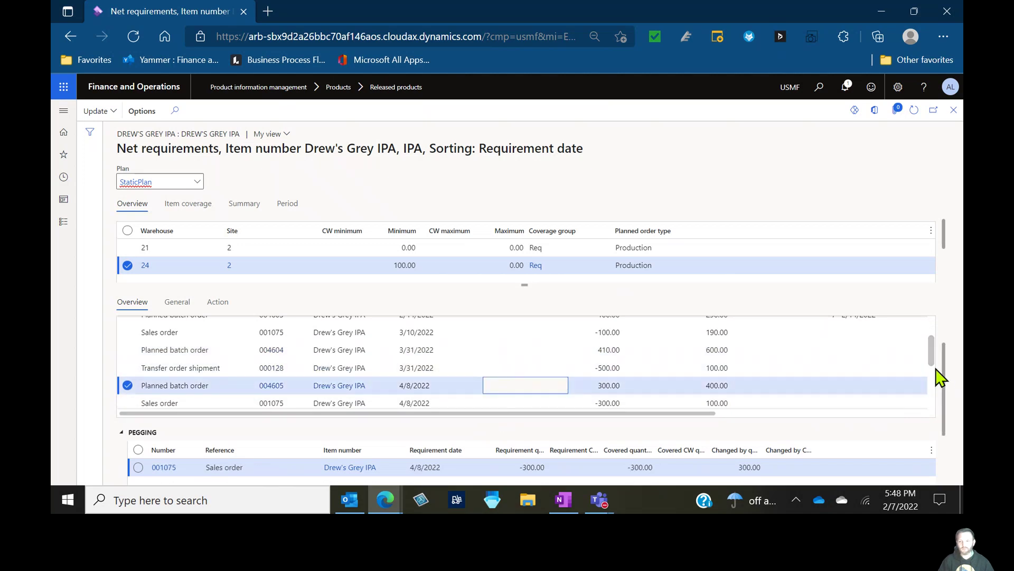
{"action": "scroll", "coordinate": [934, 370], "scroll_direction": "right", "scroll_amount": 3}
{"action": "left_click", "coordinate": [927, 356]}
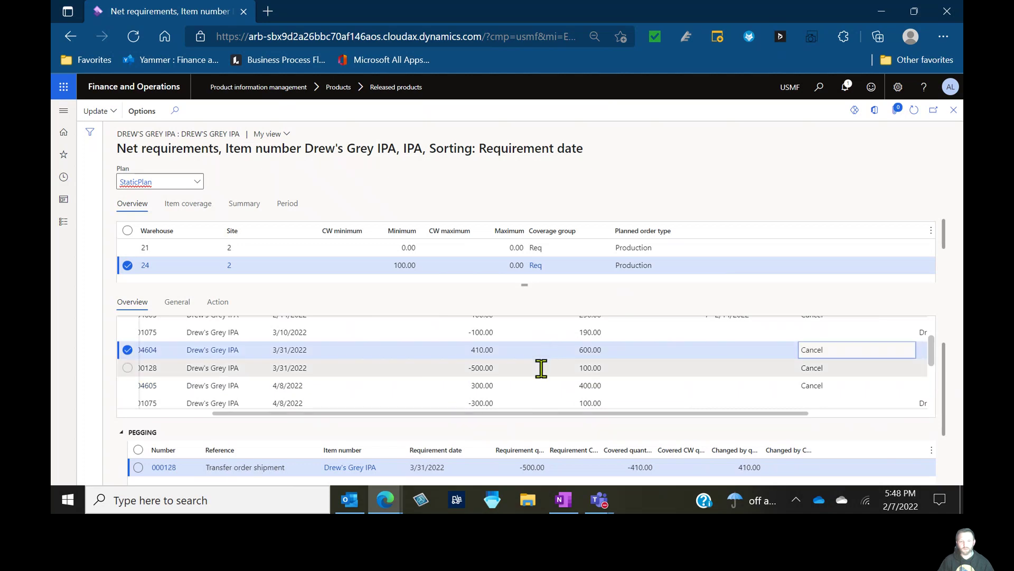
{"action": "scroll", "coordinate": [929, 357], "scroll_direction": "down", "scroll_amount": 2}
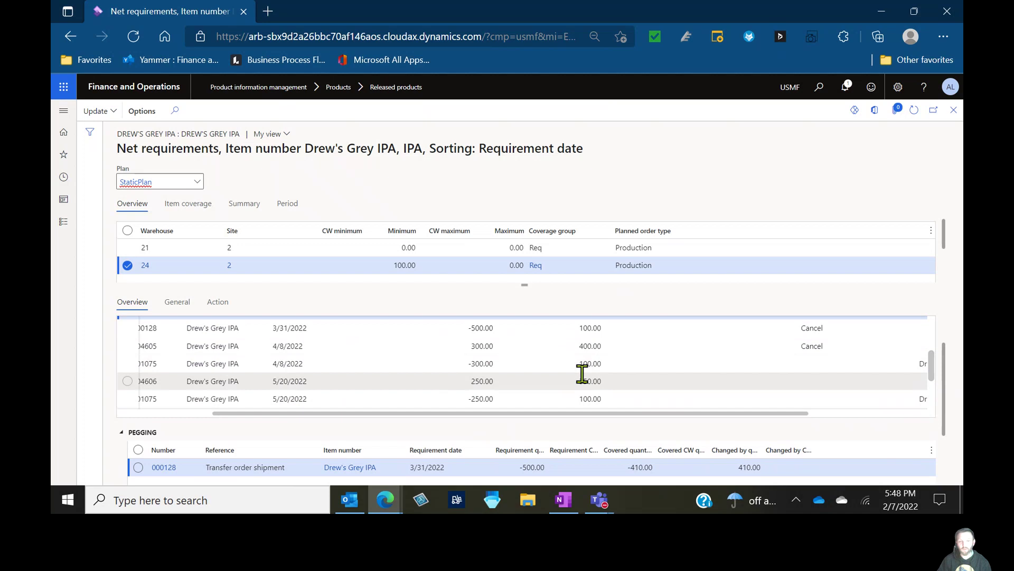
{"action": "left_click", "coordinate": [530, 385]}
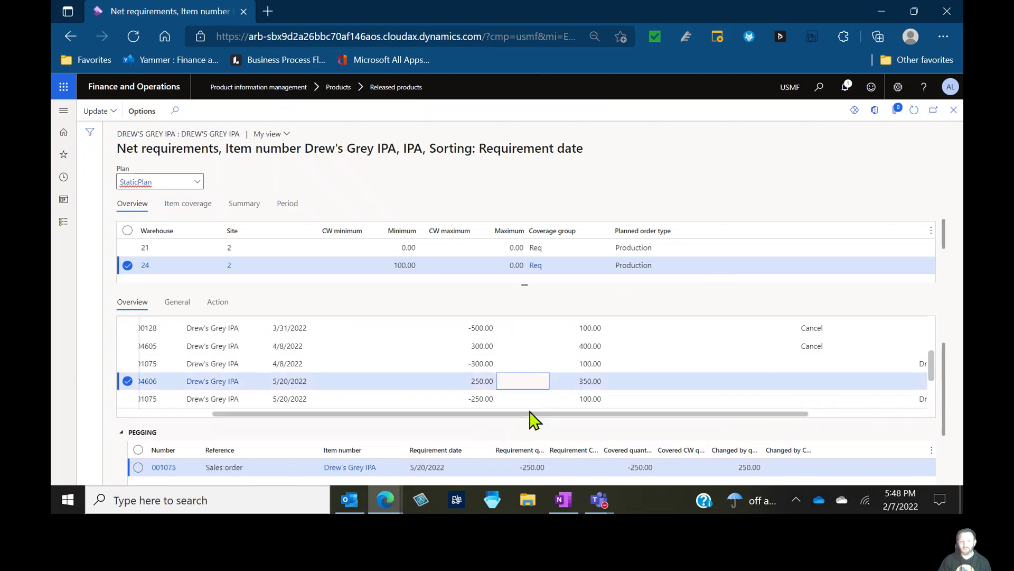
{"action": "left_click_drag", "start_coordinate": [527, 414], "coordinate": [406, 414]}
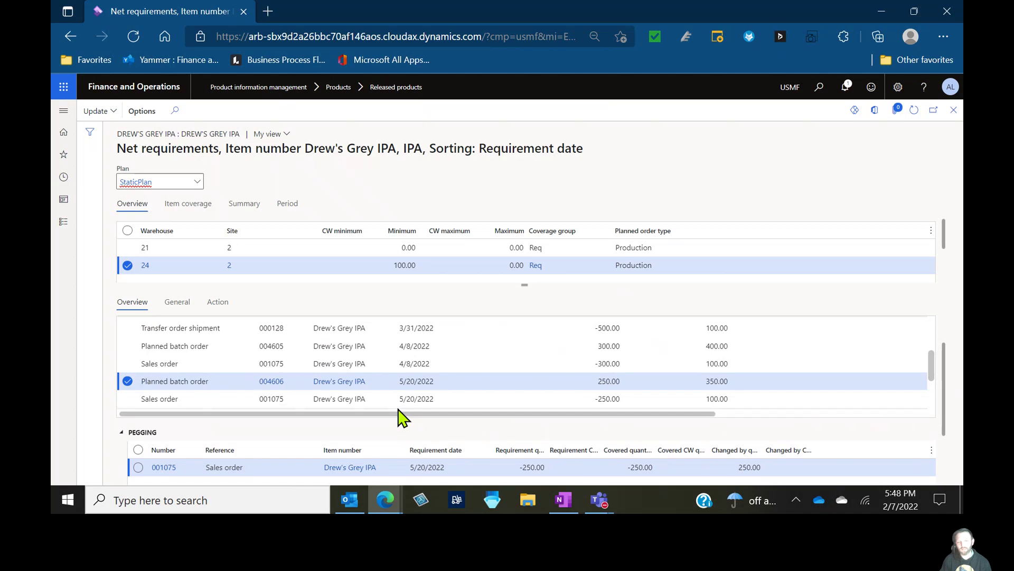
{"action": "left_click_drag", "start_coordinate": [932, 374], "coordinate": [933, 319]}
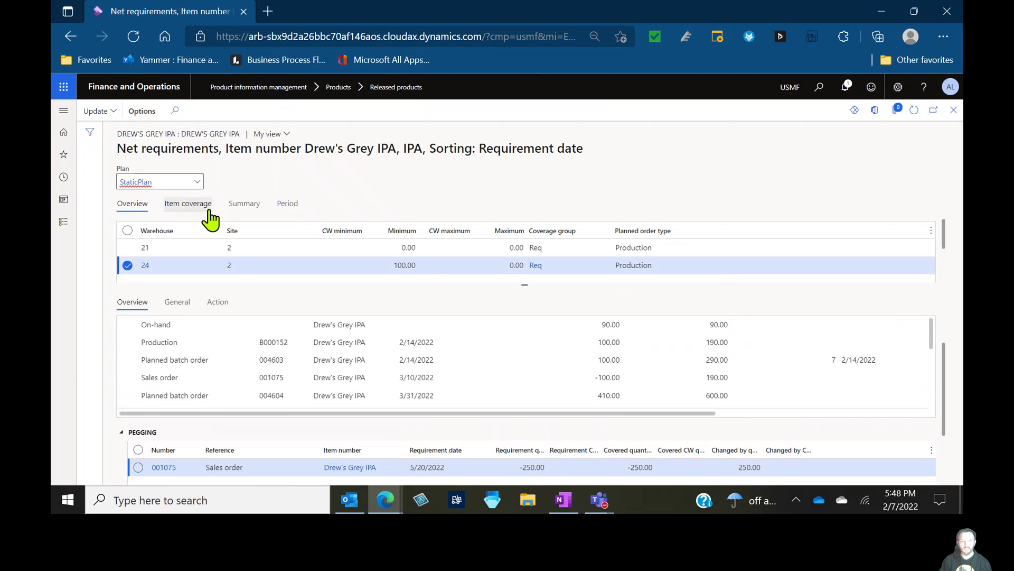
{"action": "left_click", "coordinate": [192, 205]}
{"action": "left_click_drag", "start_coordinate": [523, 287], "coordinate": [523, 339]}
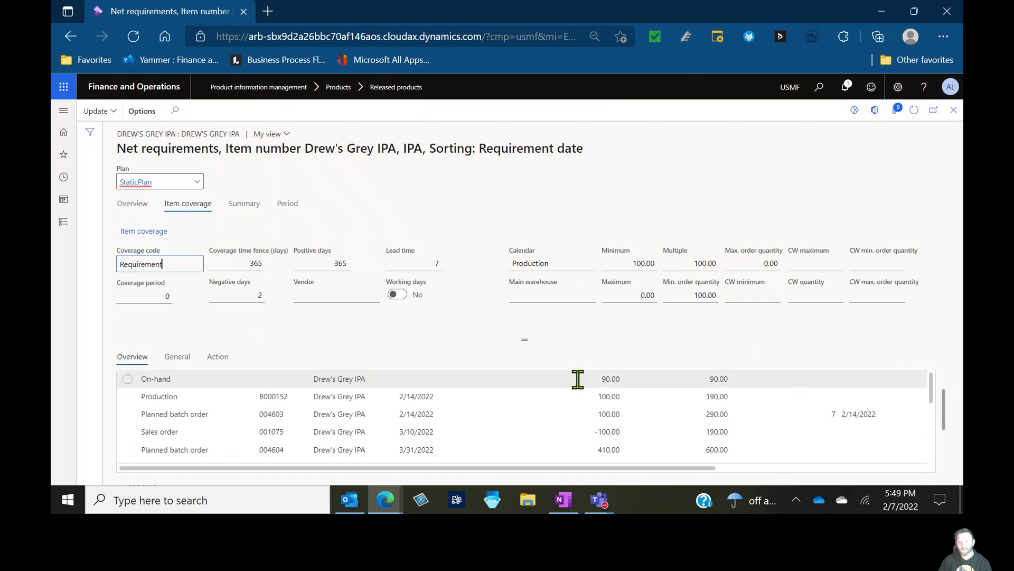
{"action": "left_click", "coordinate": [139, 207]}
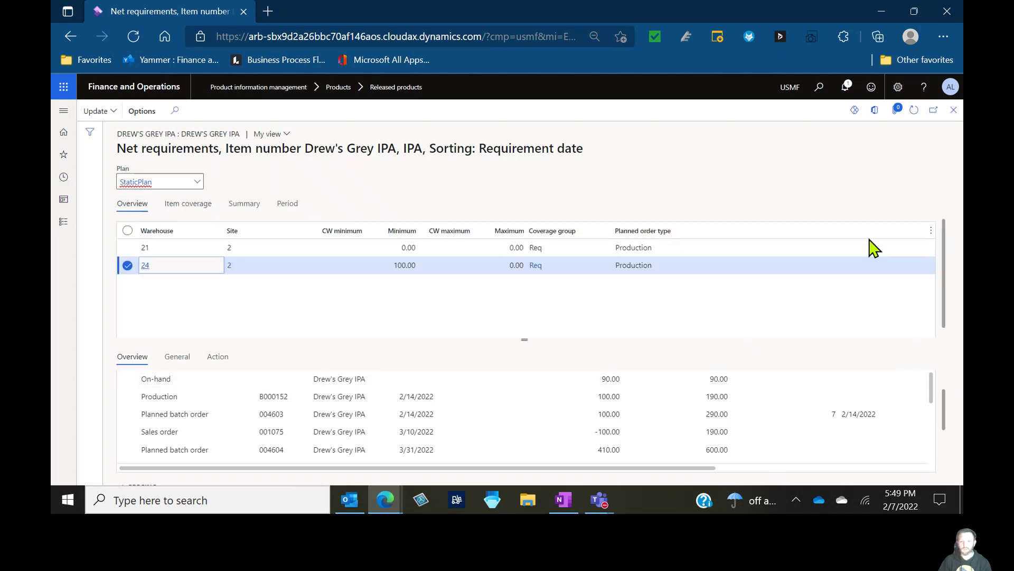
Switch Drew's Grey IPA's coverage group to Period-20 and open that group's setup
{"action": "key", "text": "Escape"}
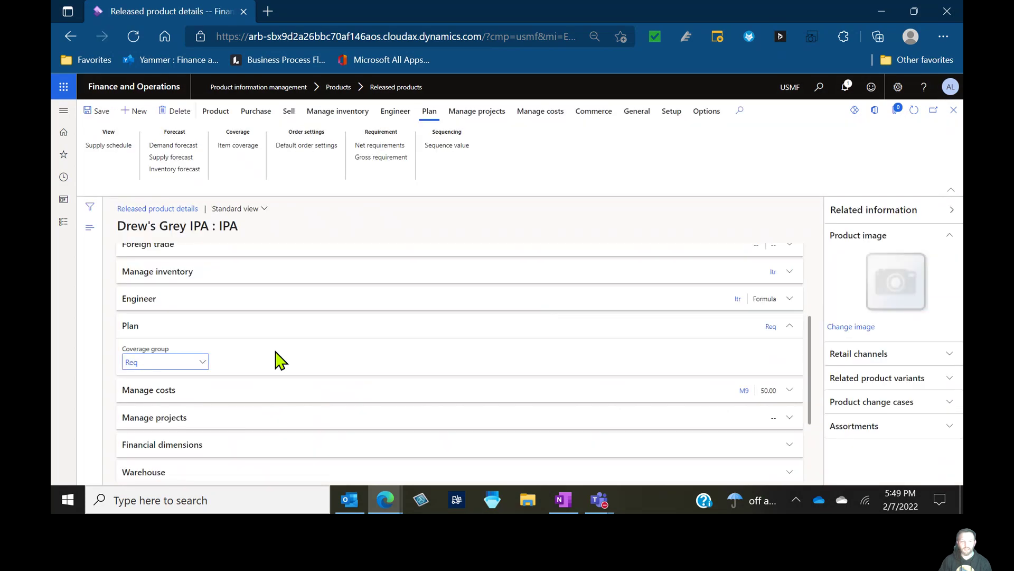
{"action": "left_click", "coordinate": [202, 363]}
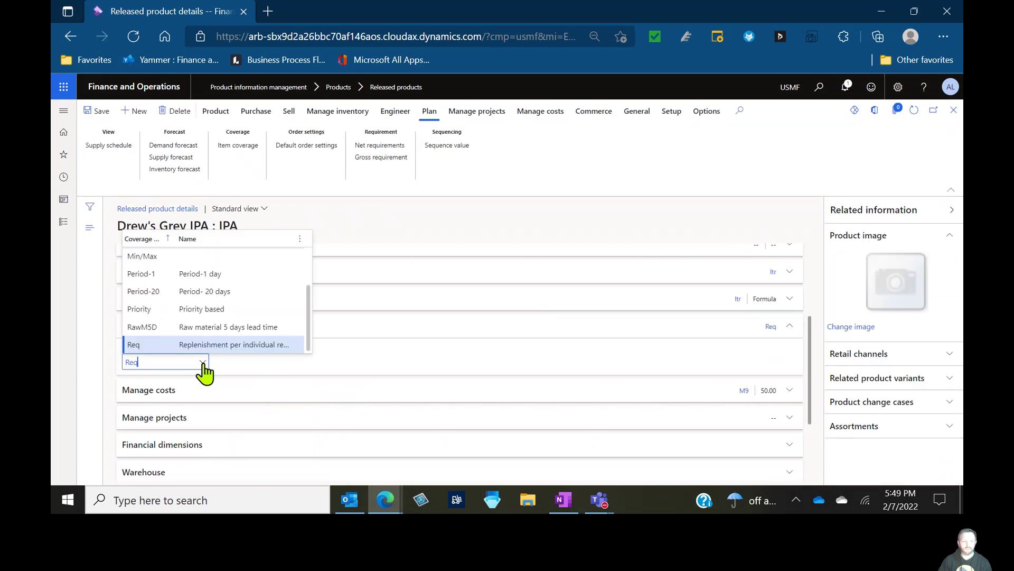
{"action": "left_click", "coordinate": [201, 294]}
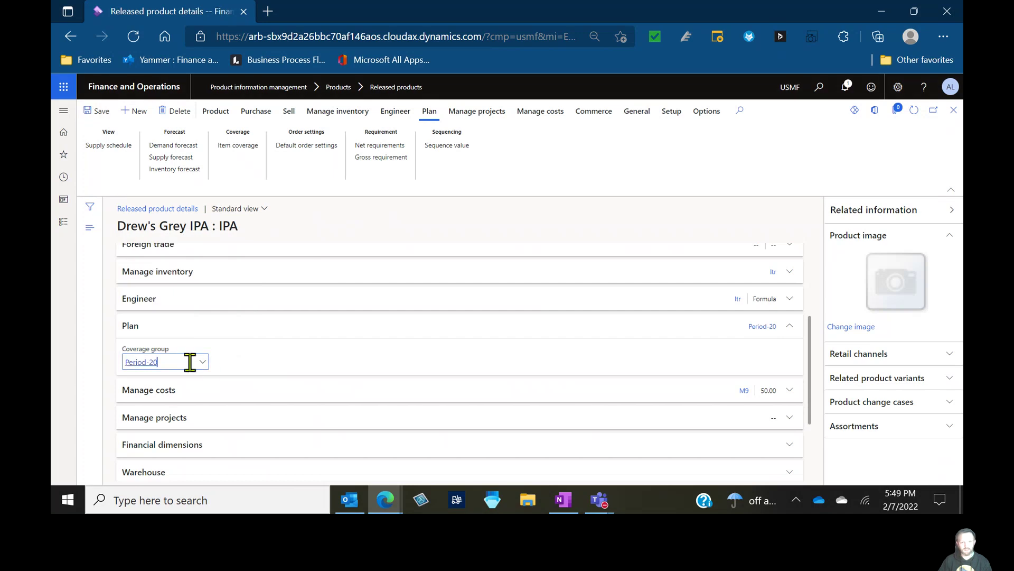
{"action": "left_click", "coordinate": [149, 364]}
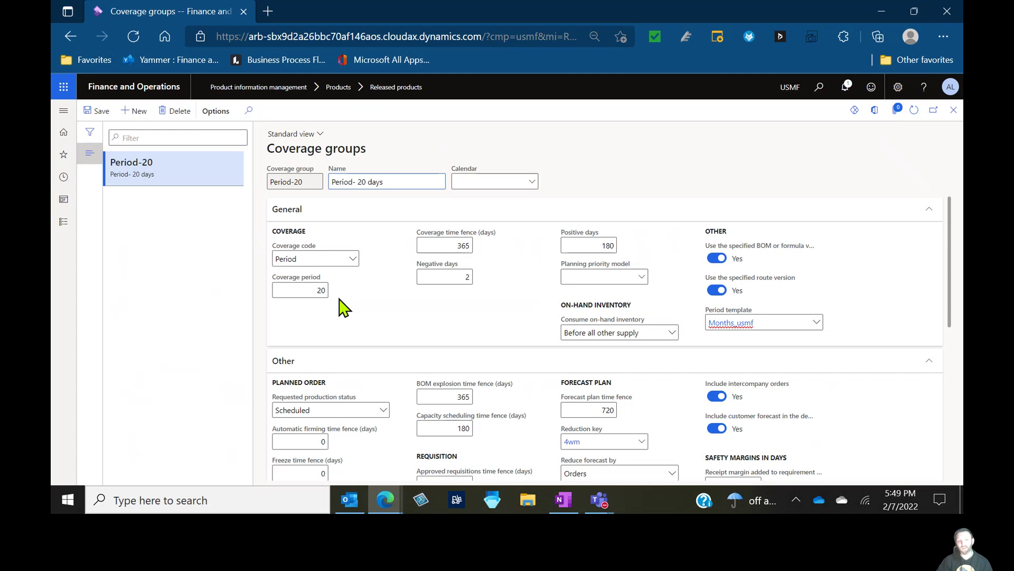
Close the Period-20 coverage group form and return to the IPA's released product details
{"action": "left_click", "coordinate": [309, 294]}
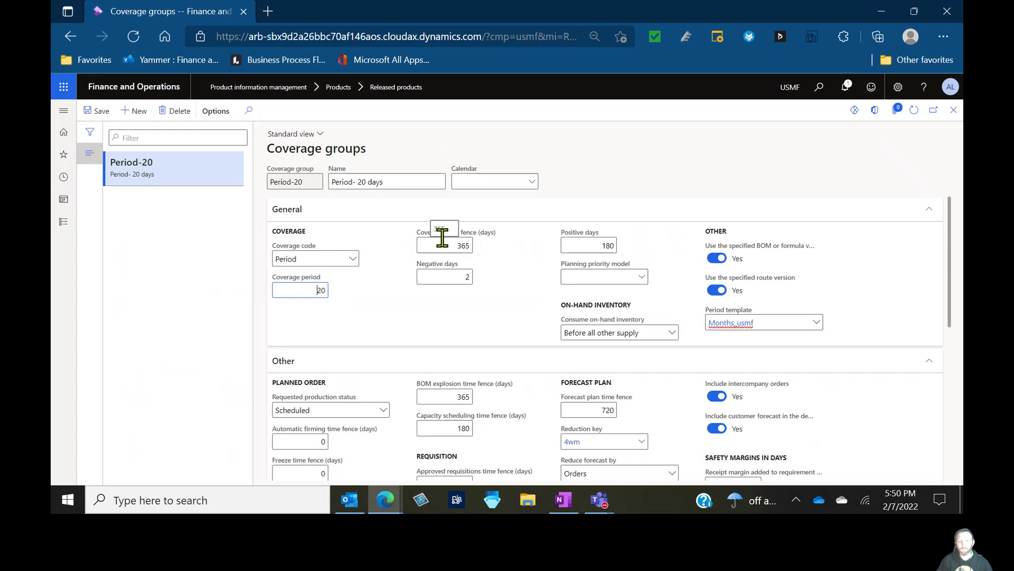
{"action": "left_click", "coordinate": [954, 112]}
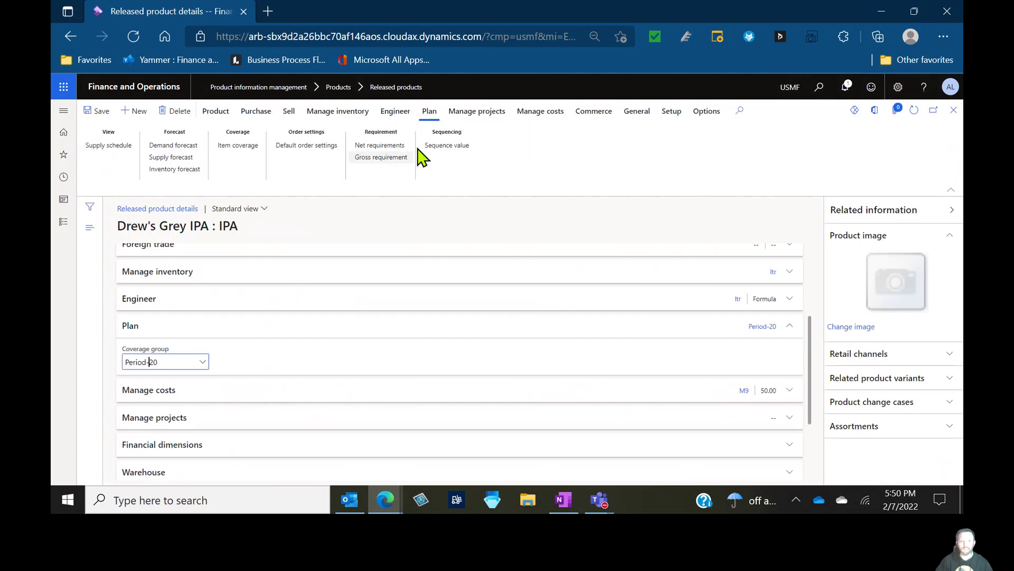
Run master planning for Drew's Grey IPA in net requirements on the StaticPlan plan
{"action": "left_click", "coordinate": [381, 148]}
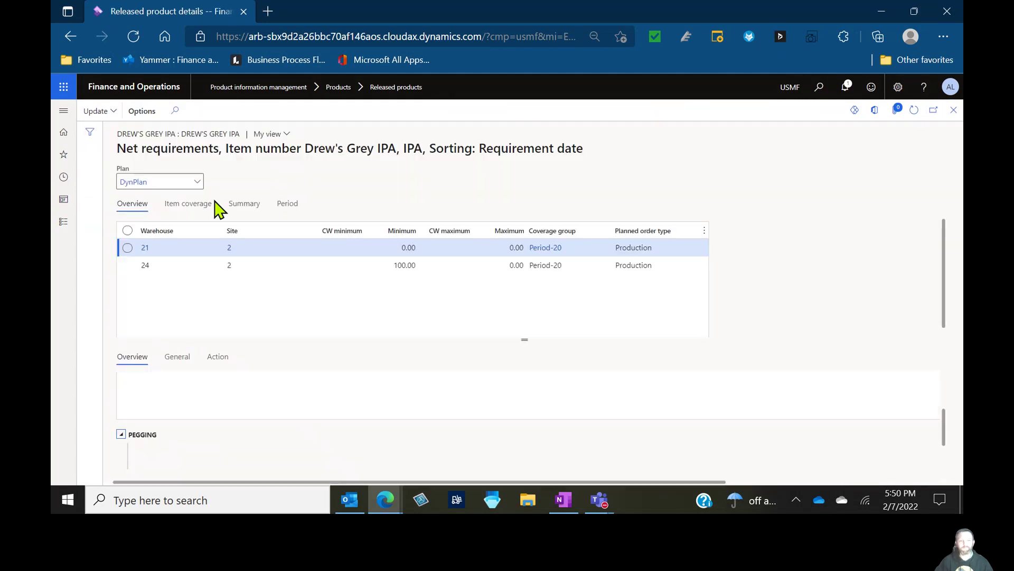
{"action": "left_click", "coordinate": [194, 182]}
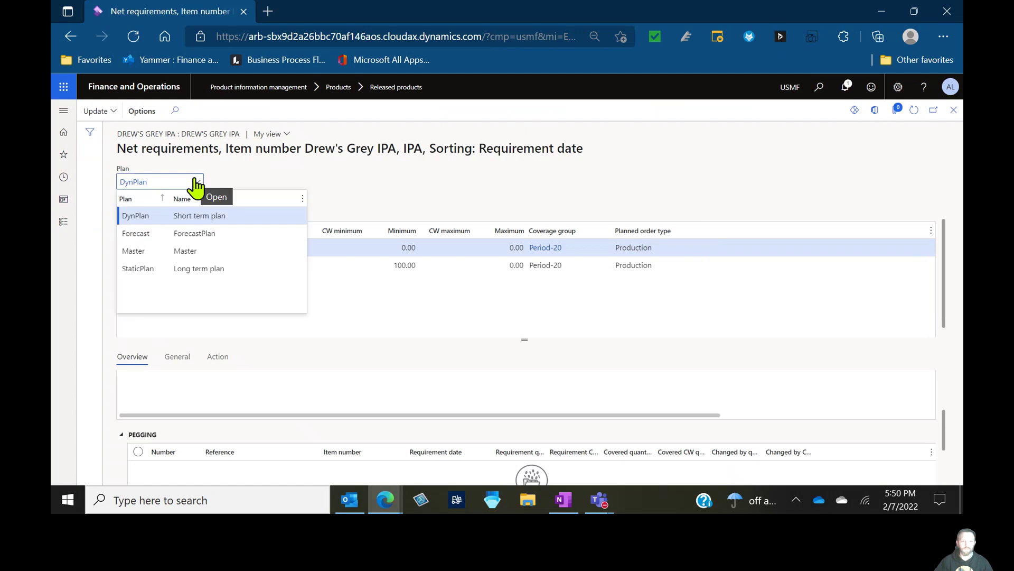
{"action": "left_click", "coordinate": [147, 268]}
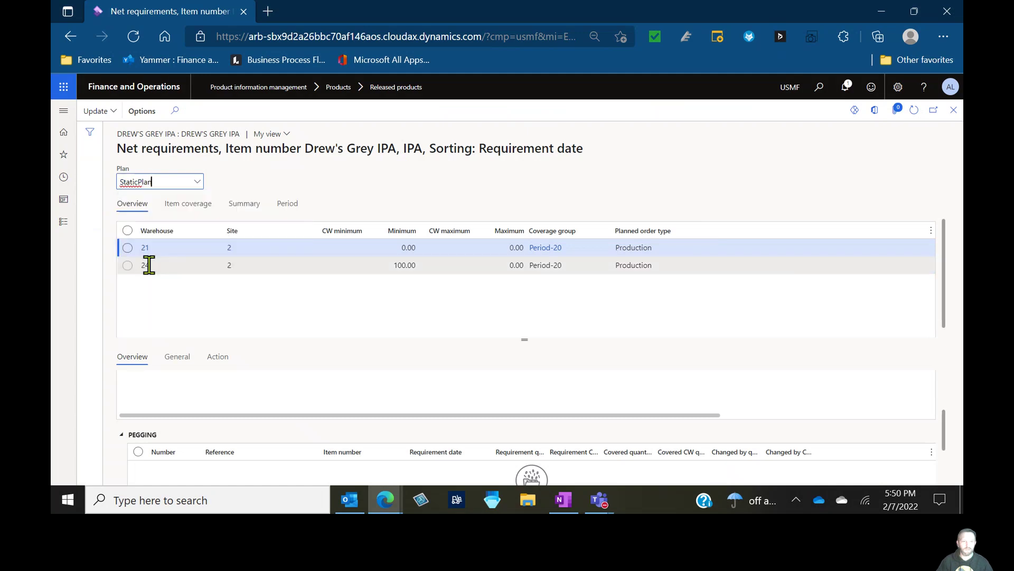
{"action": "left_click", "coordinate": [109, 113]}
{"action": "left_click", "coordinate": [123, 146]}
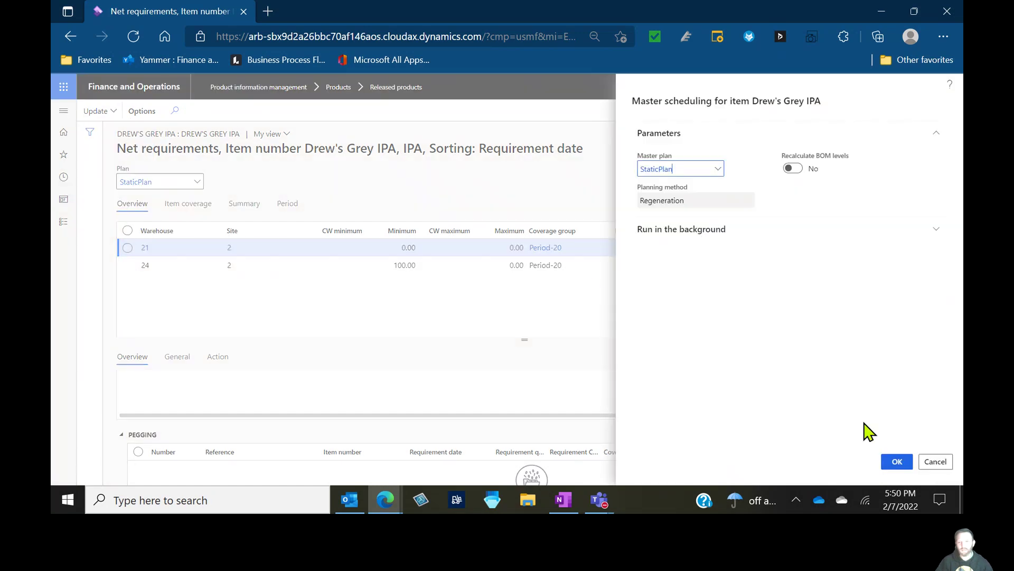
{"action": "left_click", "coordinate": [898, 468]}
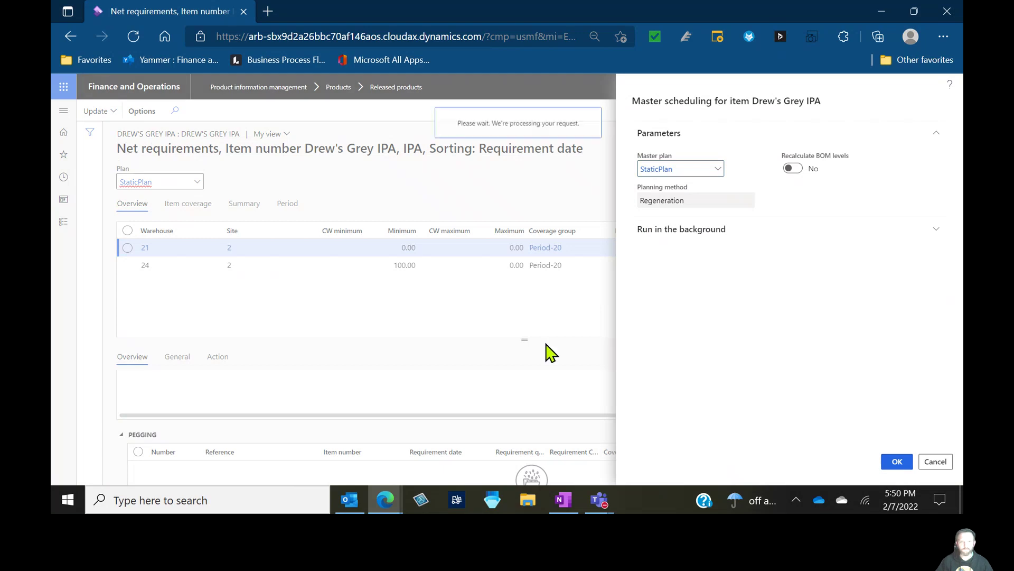
Load warehouse 24's requirements and inspect the Production line's pegging
{"action": "left_click", "coordinate": [446, 264]}
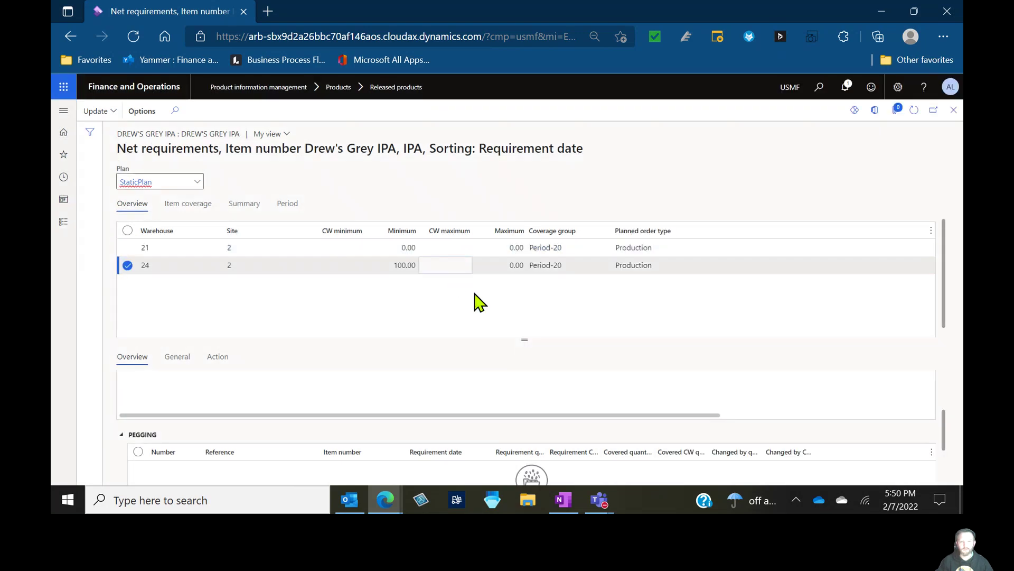
{"action": "left_click_drag", "start_coordinate": [531, 309], "coordinate": [539, 272]}
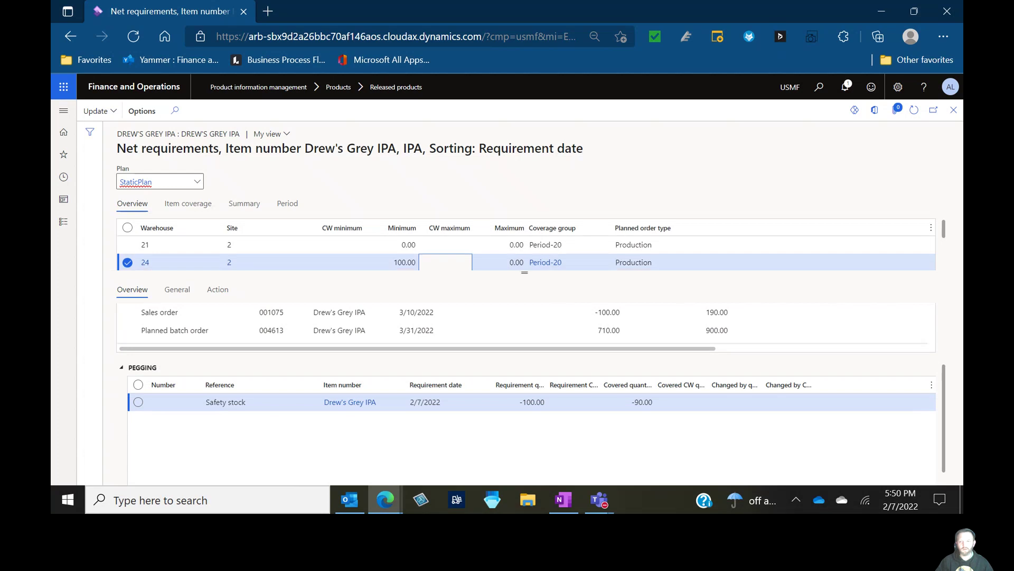
{"action": "left_click_drag", "start_coordinate": [944, 373], "coordinate": [946, 335]}
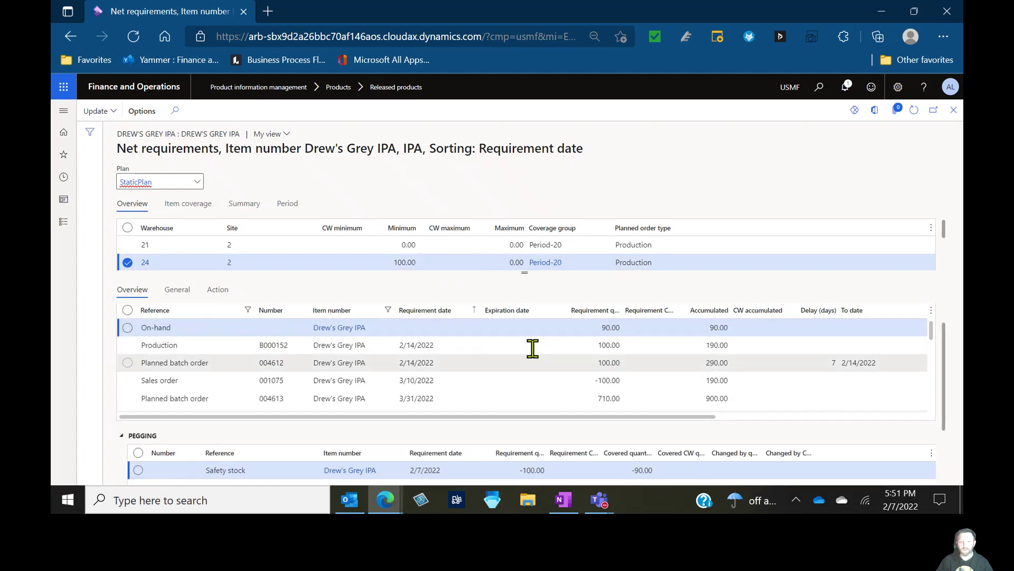
{"action": "left_click", "coordinate": [492, 343]}
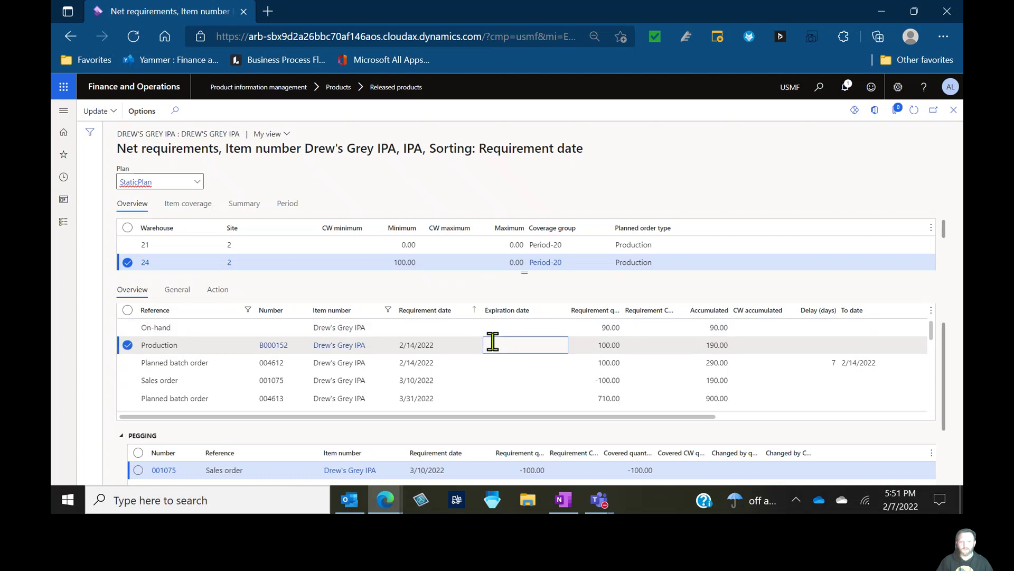
{"action": "left_click_drag", "start_coordinate": [946, 388], "coordinate": [946, 399]}
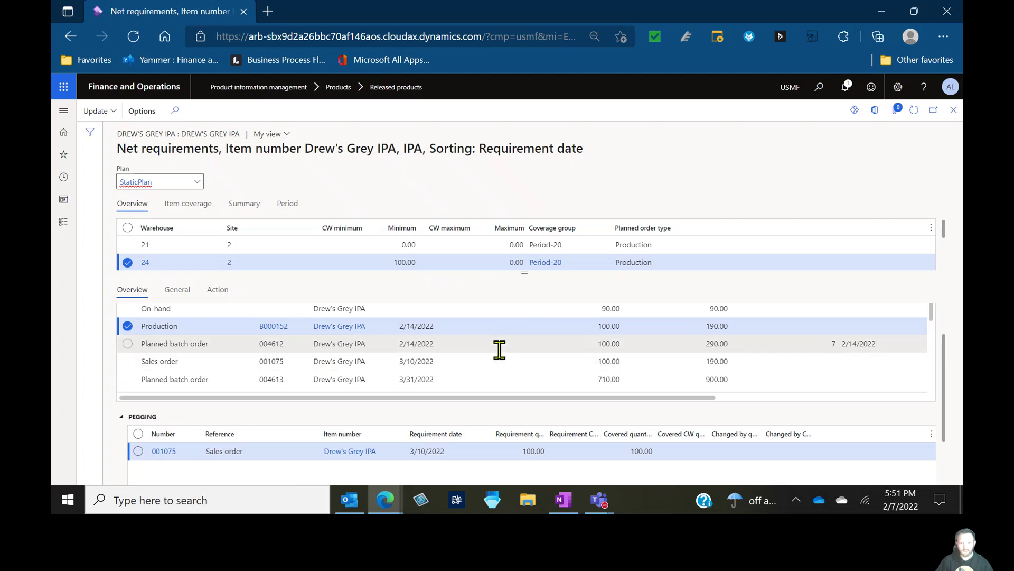
Trace pegging for planned batch order 004613, sales order 001075 and on-hand, then open Period-20
{"action": "left_click", "coordinate": [490, 379]}
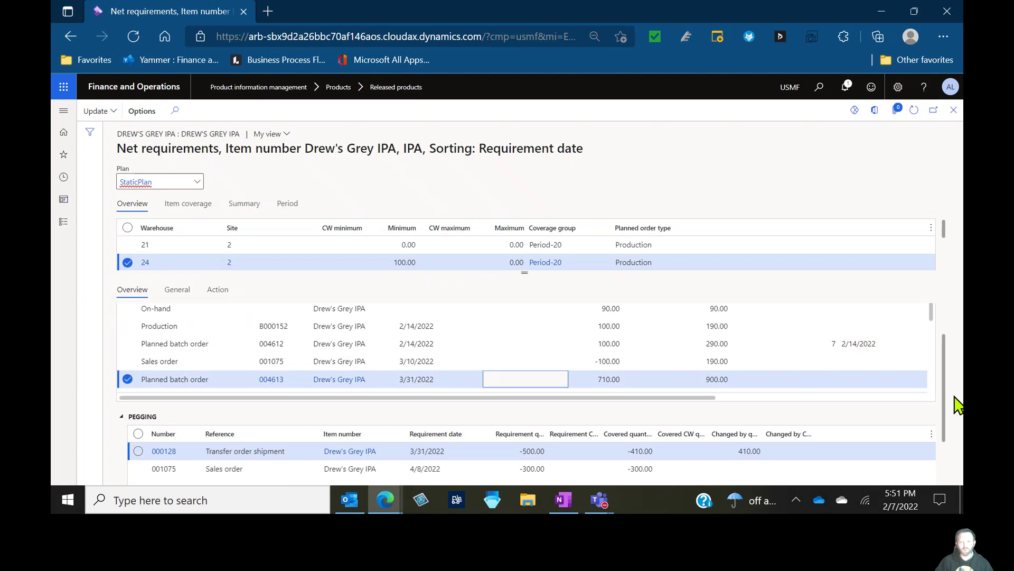
{"action": "scroll", "coordinate": [946, 412], "scroll_direction": "down", "scroll_amount": 1}
{"action": "scroll", "coordinate": [948, 420], "scroll_direction": "down", "scroll_amount": 1}
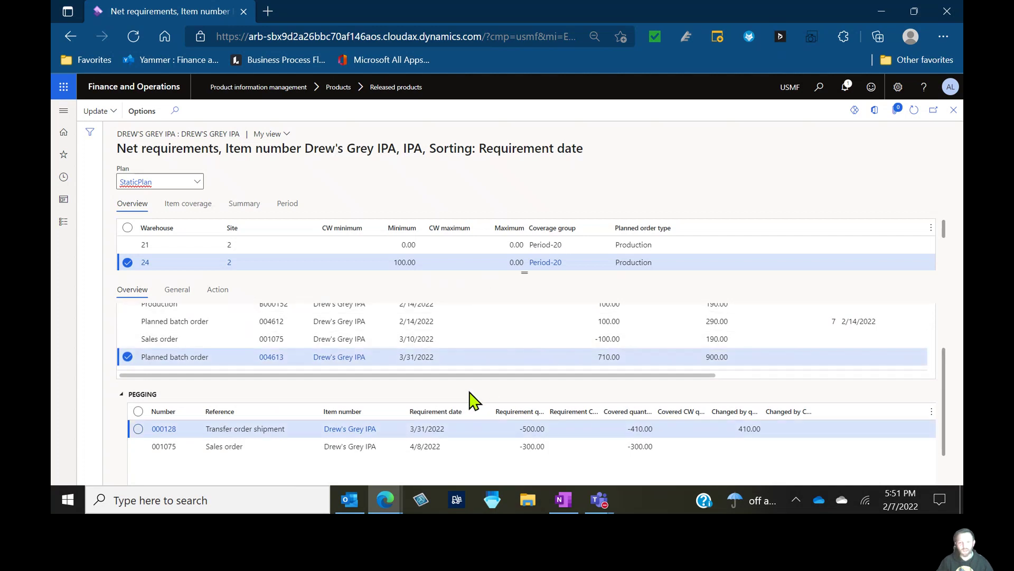
{"action": "left_click", "coordinate": [447, 442]}
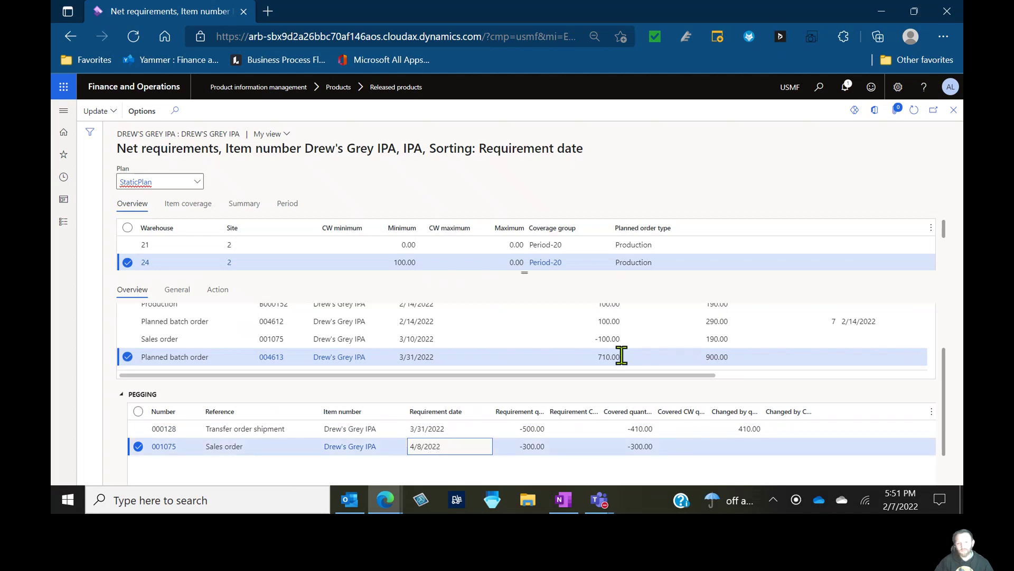
{"action": "scroll", "coordinate": [951, 381], "scroll_direction": "up", "scroll_amount": 1}
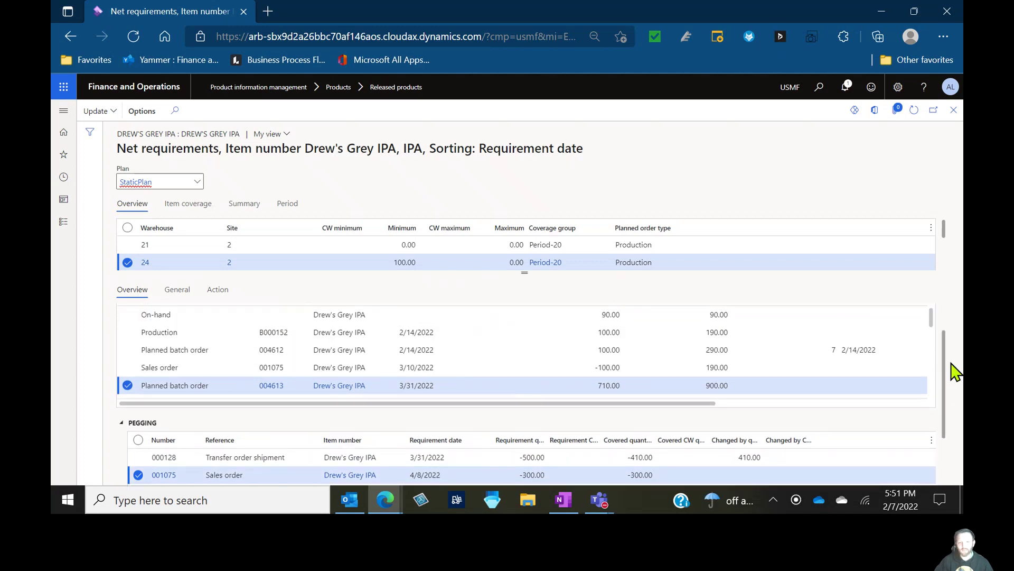
{"action": "scroll", "coordinate": [927, 320], "scroll_direction": "right", "scroll_amount": 3}
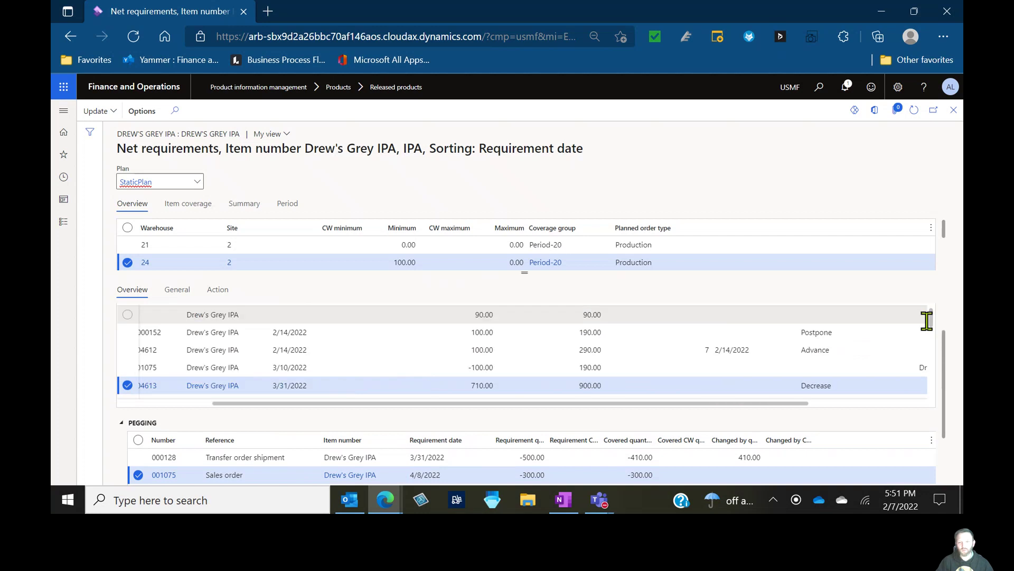
{"action": "left_click", "coordinate": [927, 319]}
{"action": "mouse_move", "coordinate": [935, 328]}
{"action": "left_mouse_down"}
{"action": "mouse_move", "coordinate": [931, 397]}
{"action": "mouse_move", "coordinate": [931, 359]}
{"action": "left_mouse_up"}
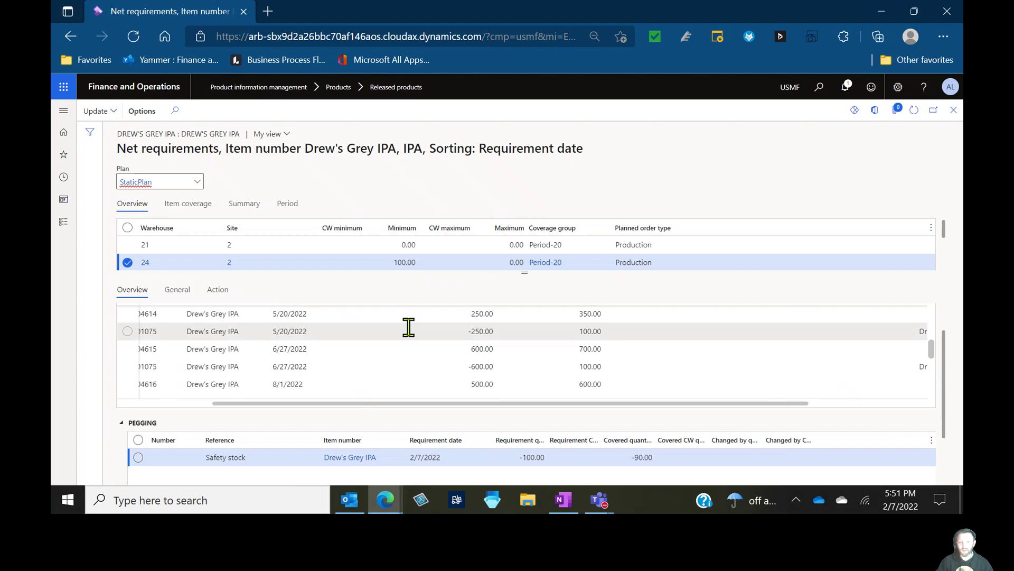
{"action": "left_click_drag", "start_coordinate": [451, 405], "coordinate": [338, 417]}
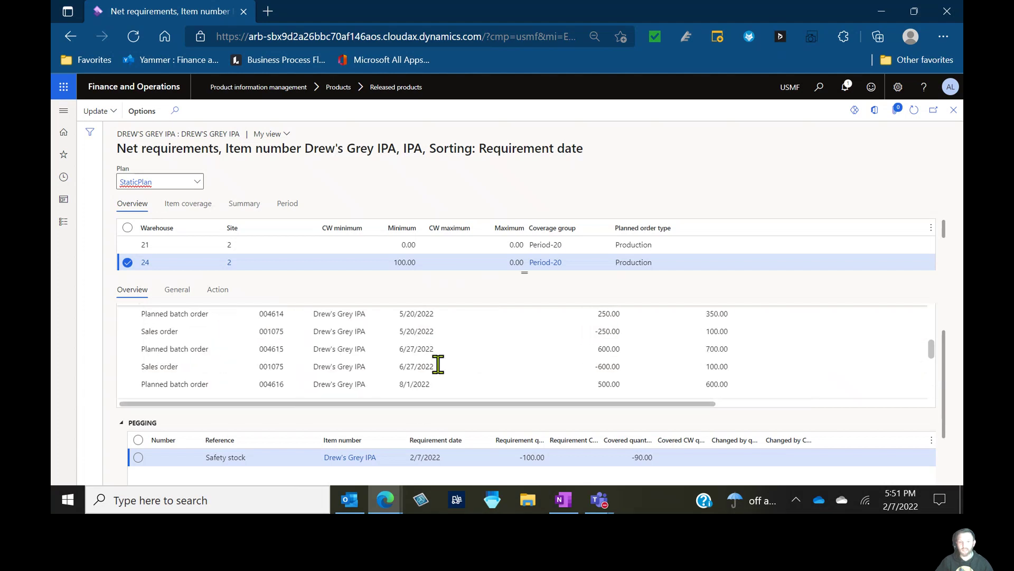
{"action": "left_click", "coordinate": [545, 262]}
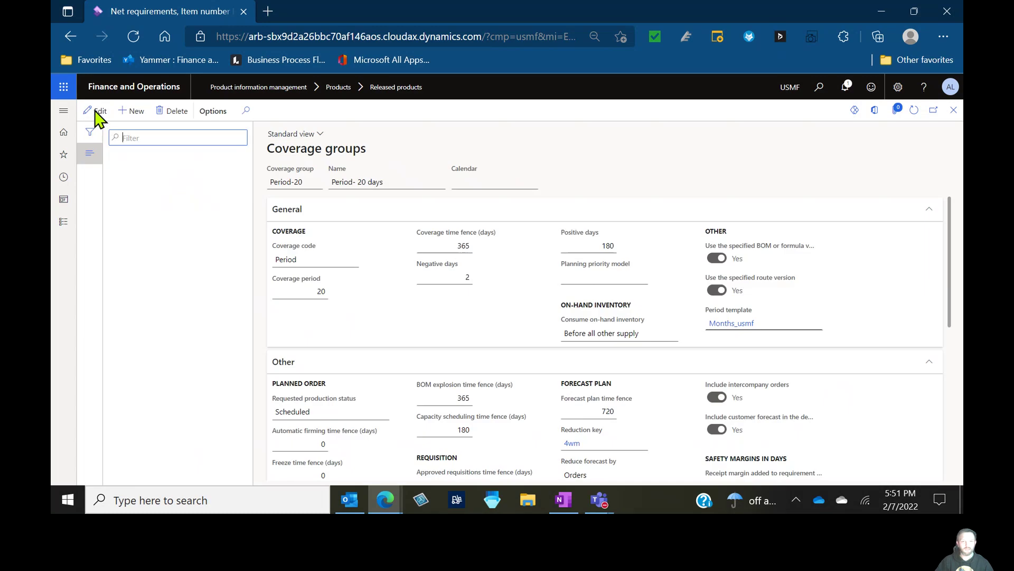
Change Period-20's coverage period to 60 days and close the coverage group
{"action": "left_click", "coordinate": [97, 110]}
{"action": "left_click", "coordinate": [312, 290]}
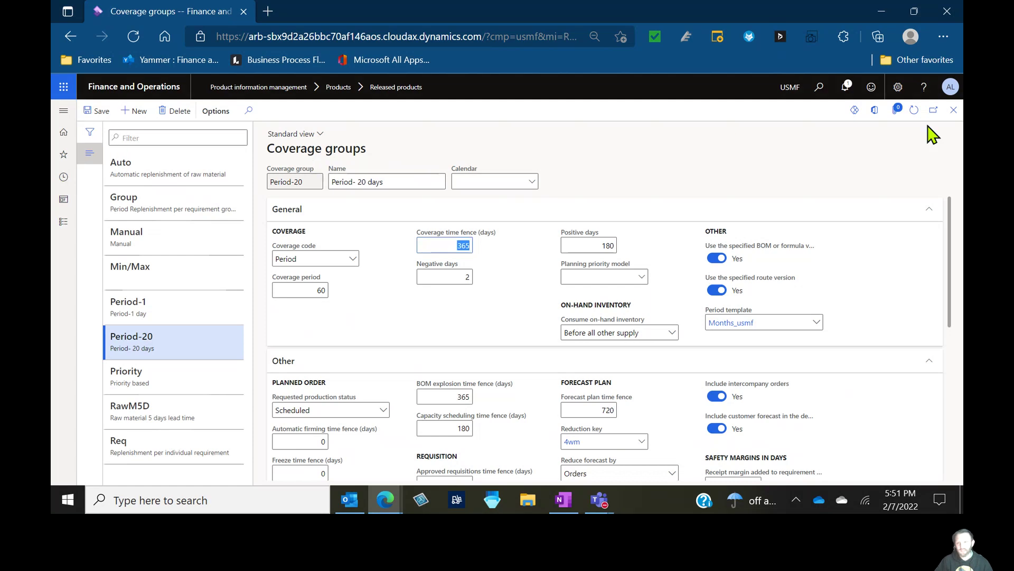
{"action": "left_click", "coordinate": [954, 110]}
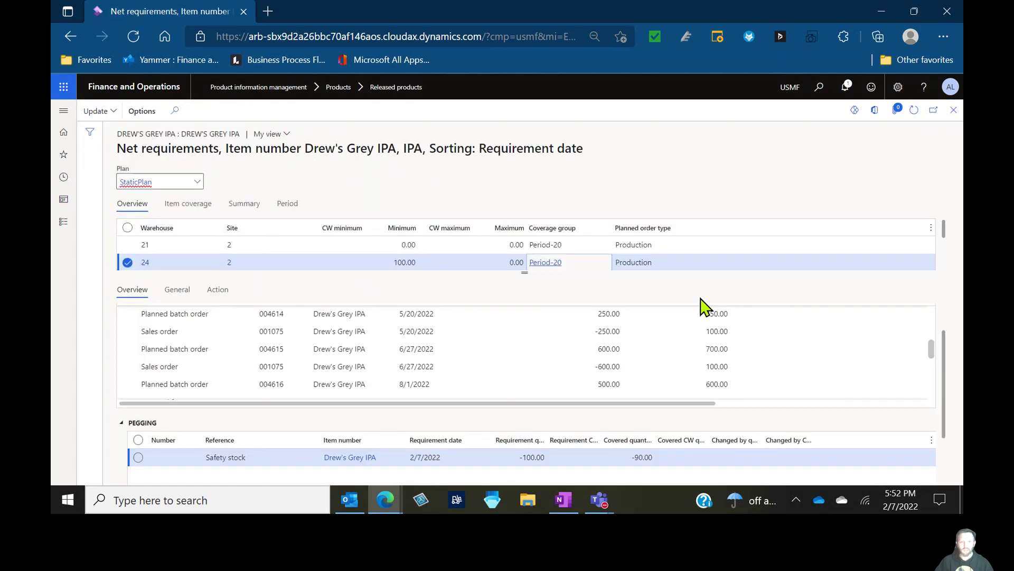
Rerun StaticPlan master planning for Drew's Grey IPA
{"action": "left_click", "coordinate": [97, 111]}
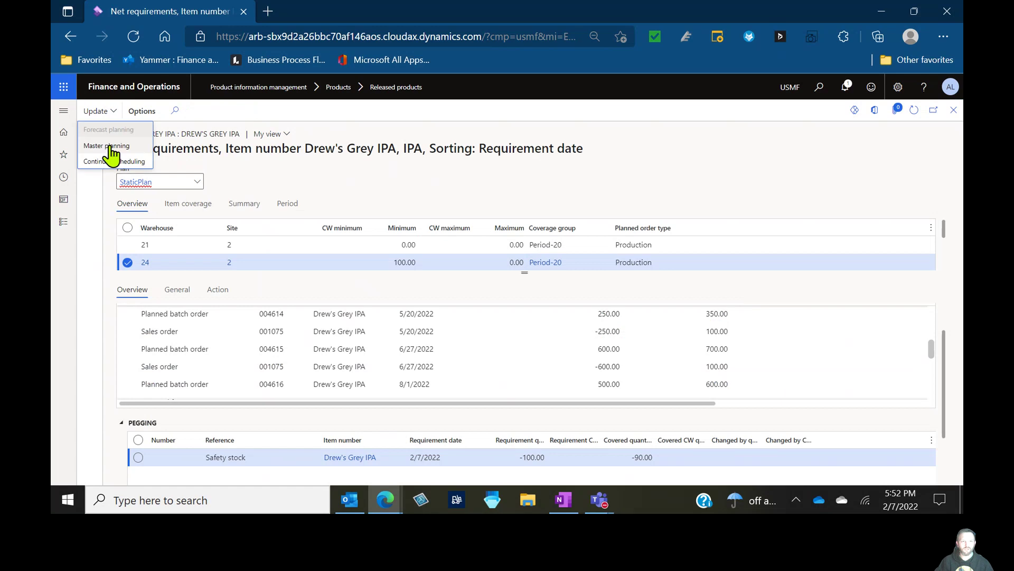
{"action": "left_click", "coordinate": [107, 146]}
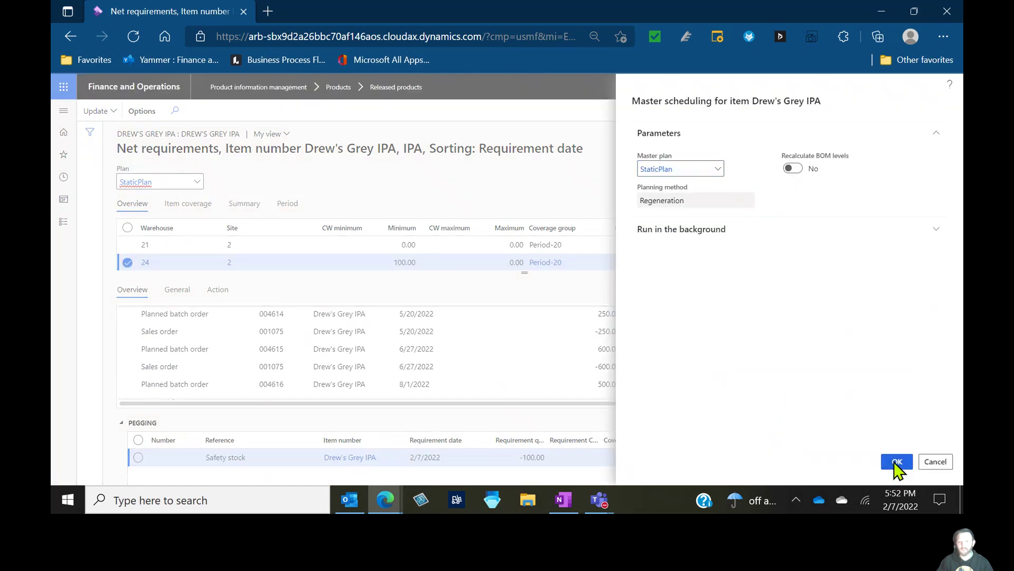
{"action": "left_click", "coordinate": [897, 461]}
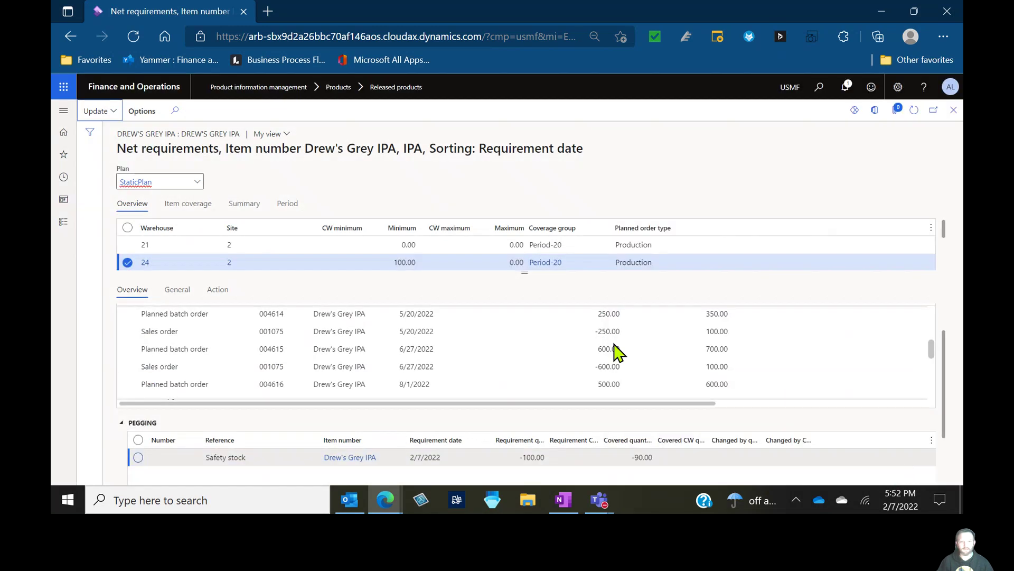
Reload warehouse 24 and review pegging for planned batch orders 004630 and 004631
{"action": "left_click", "coordinate": [299, 262]}
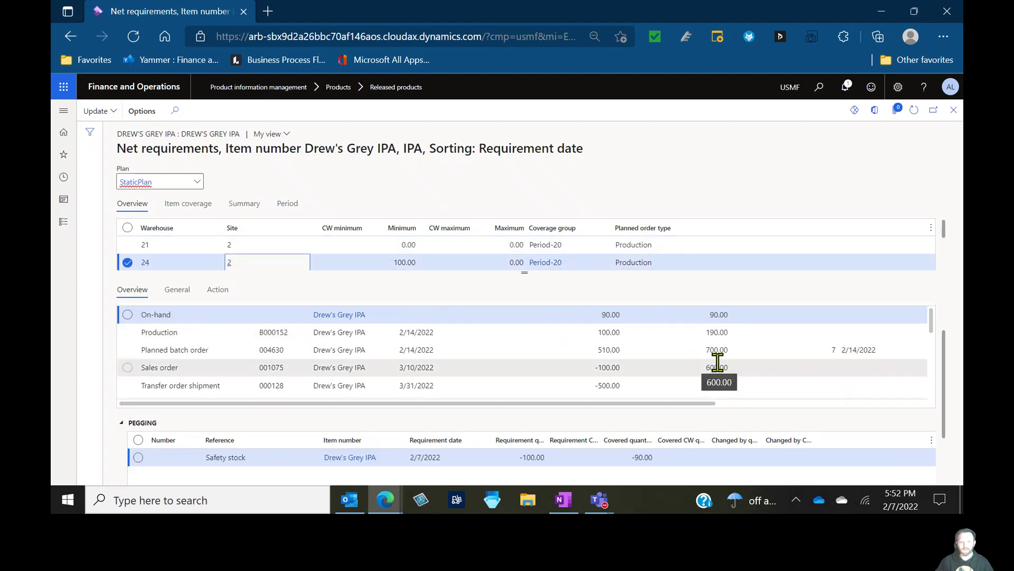
{"action": "left_click", "coordinate": [546, 350]}
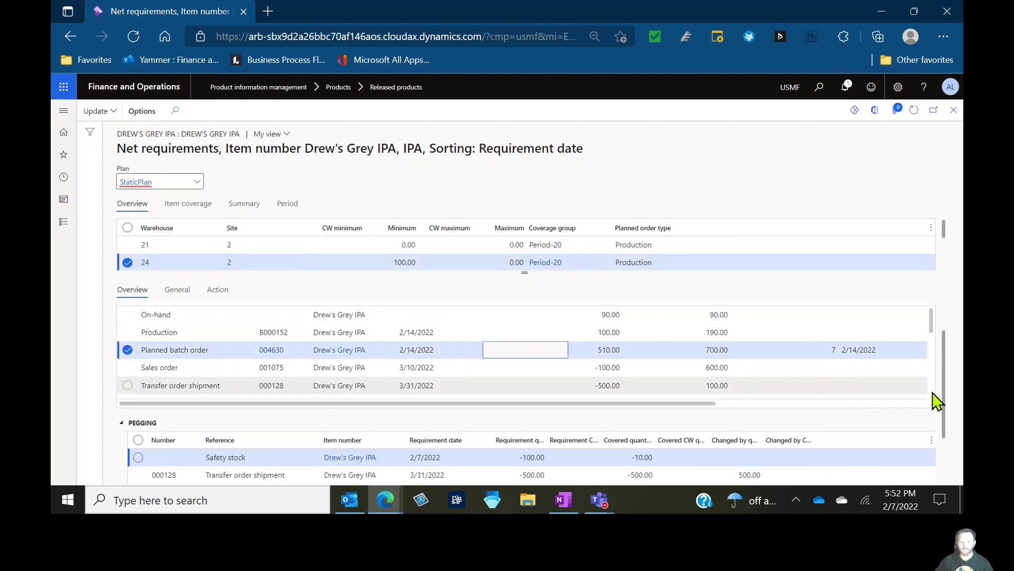
{"action": "left_click_drag", "start_coordinate": [948, 391], "coordinate": [948, 405]}
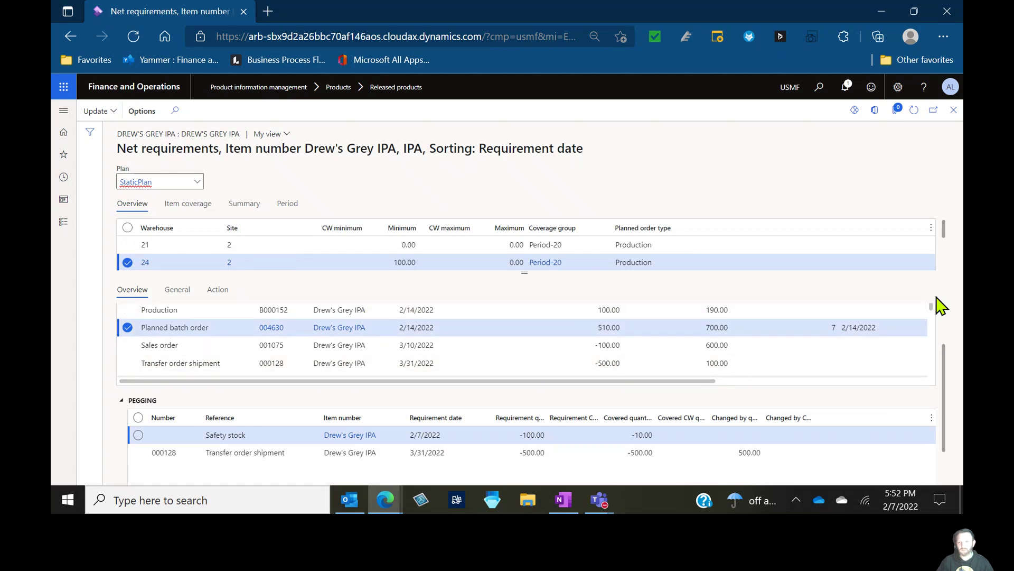
{"action": "scroll", "coordinate": [934, 316], "scroll_direction": "up", "scroll_amount": 1}
{"action": "scroll", "coordinate": [934, 317], "scroll_direction": "down", "scroll_amount": 2}
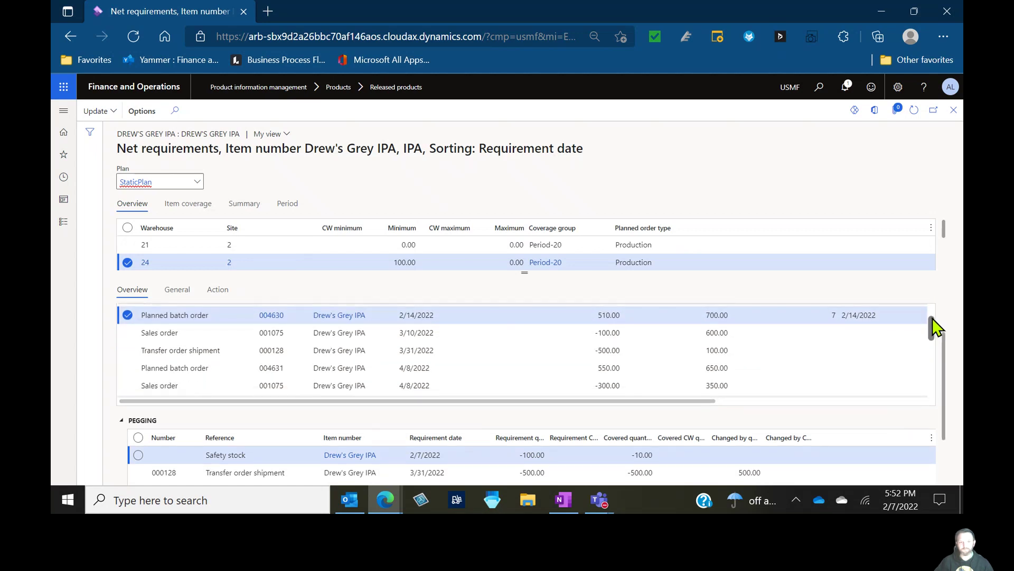
{"action": "left_click", "coordinate": [459, 366]}
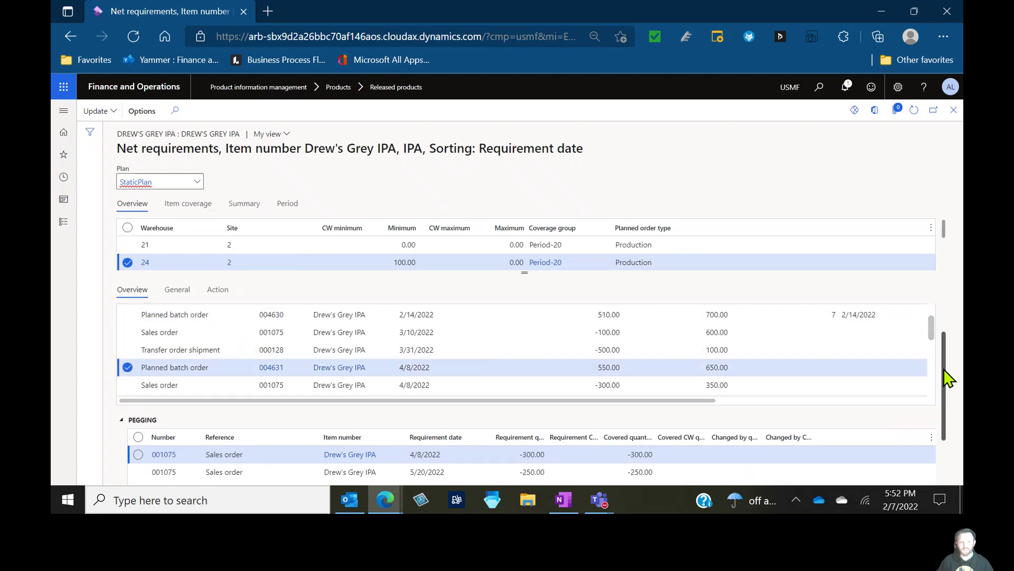
{"action": "scroll", "coordinate": [945, 378], "scroll_direction": "down", "scroll_amount": 1}
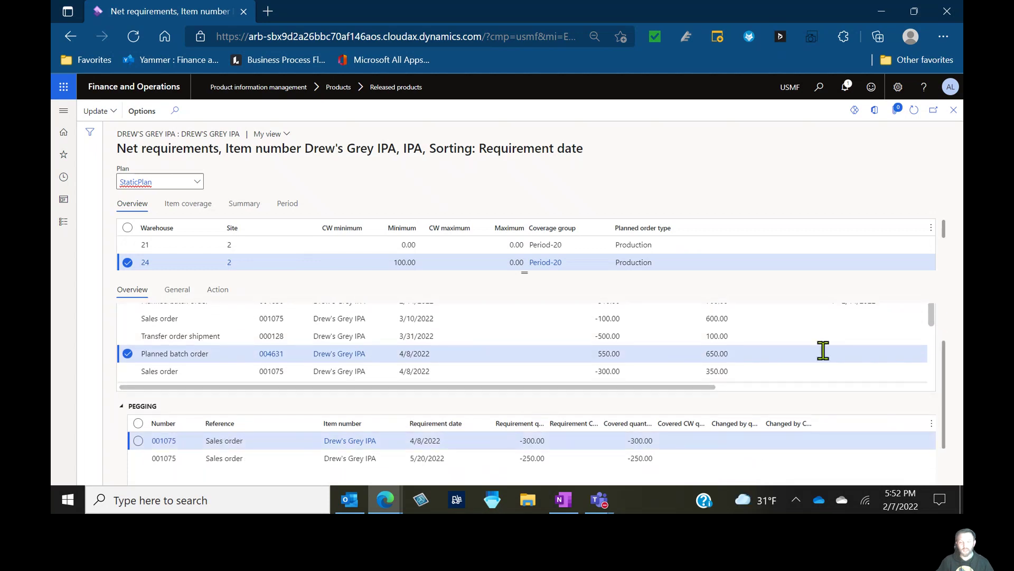
{"action": "scroll", "coordinate": [935, 326], "scroll_direction": "up", "scroll_amount": 1}
{"action": "left_click_drag", "start_coordinate": [933, 327], "coordinate": [933, 344]}
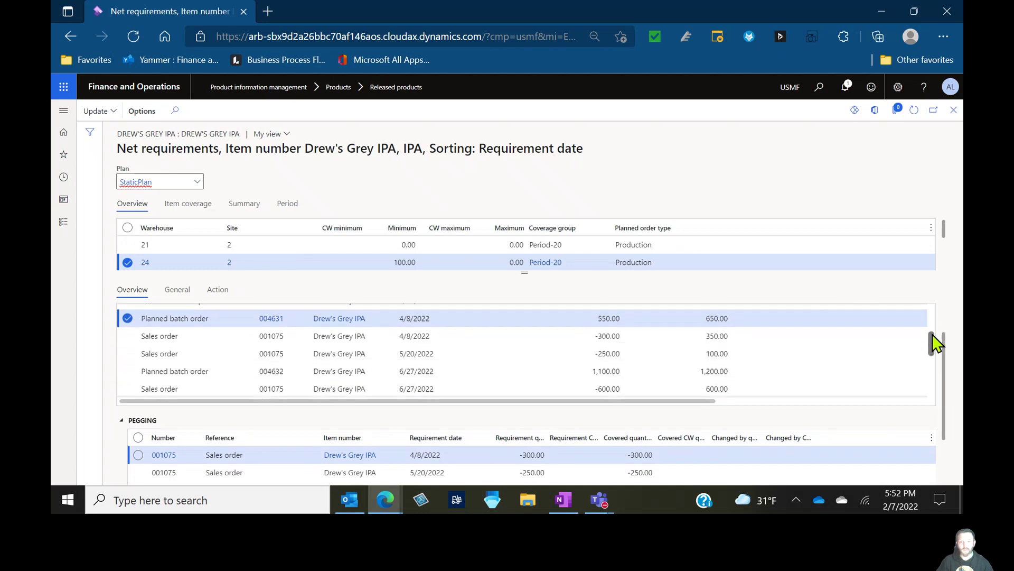
Trace planned batch order 004632 to its 8/1/2022 demand forecast, then close net requirements
{"action": "left_click", "coordinate": [573, 370]}
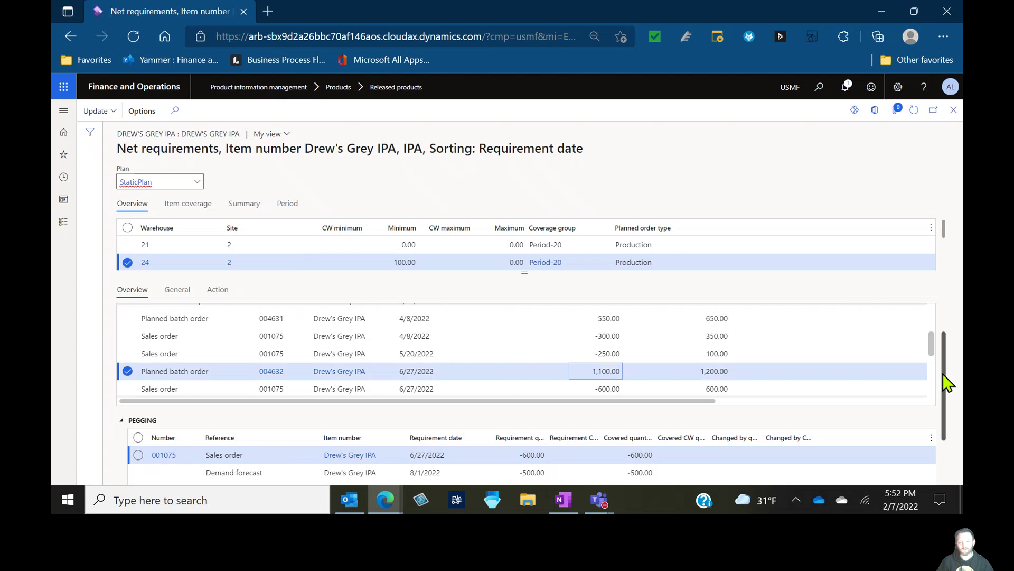
{"action": "left_click_drag", "start_coordinate": [945, 381], "coordinate": [945, 397]}
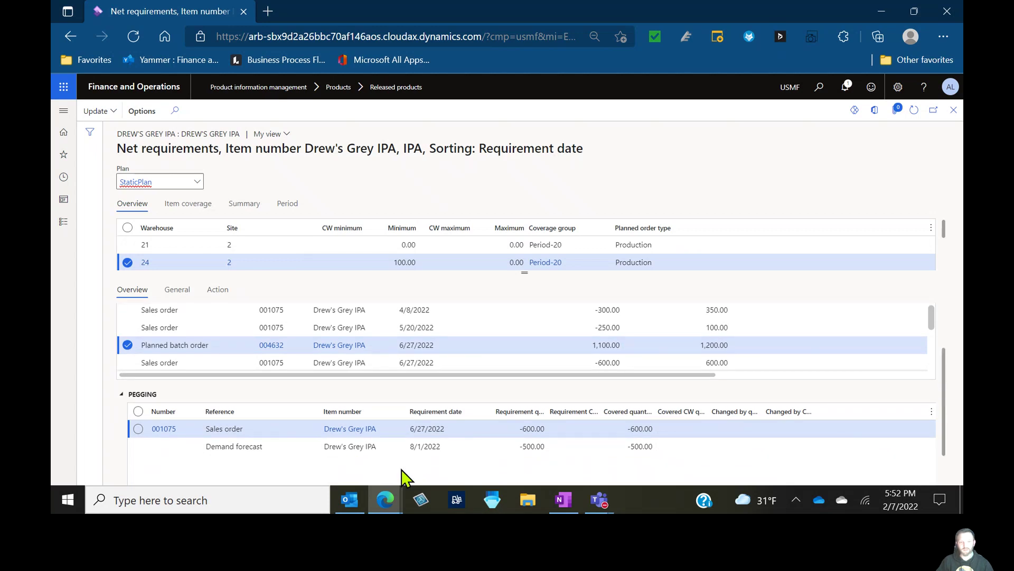
{"action": "left_click", "coordinate": [552, 448]}
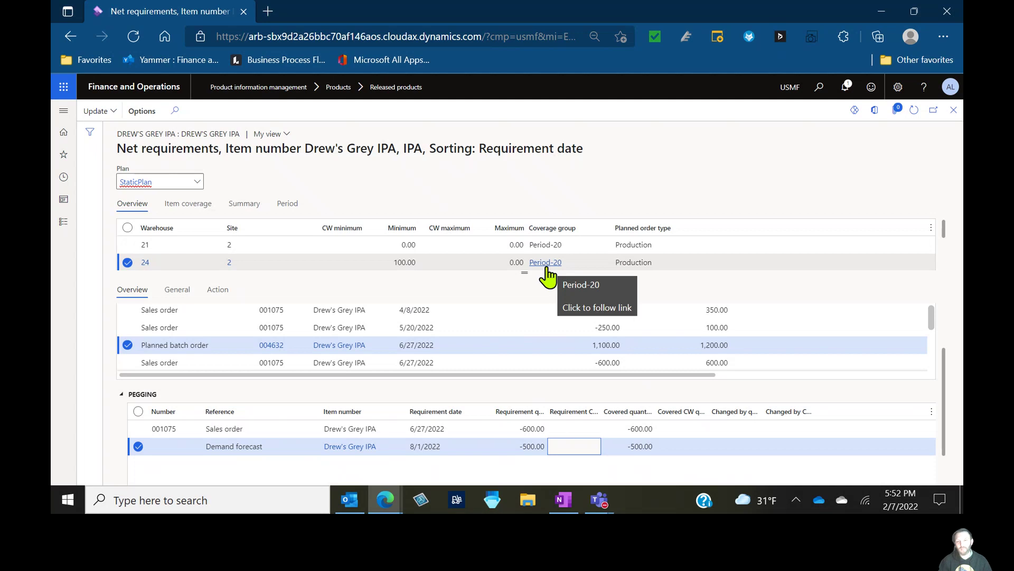
{"action": "left_click", "coordinate": [953, 110]}
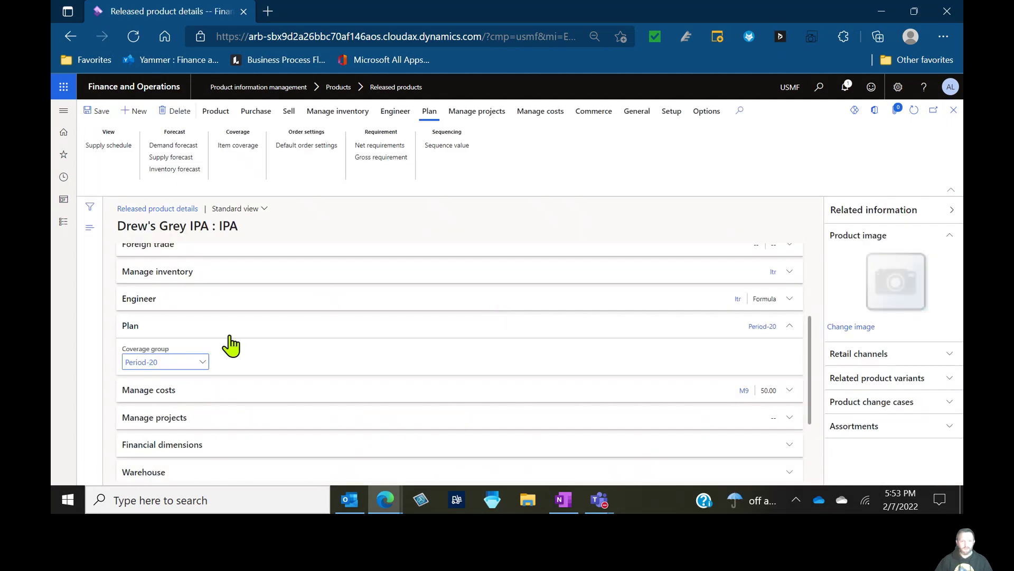
Choose Min/Max in the Plan FastTab's Coverage group field for Drew's Grey IPA
{"action": "left_click", "coordinate": [203, 362]}
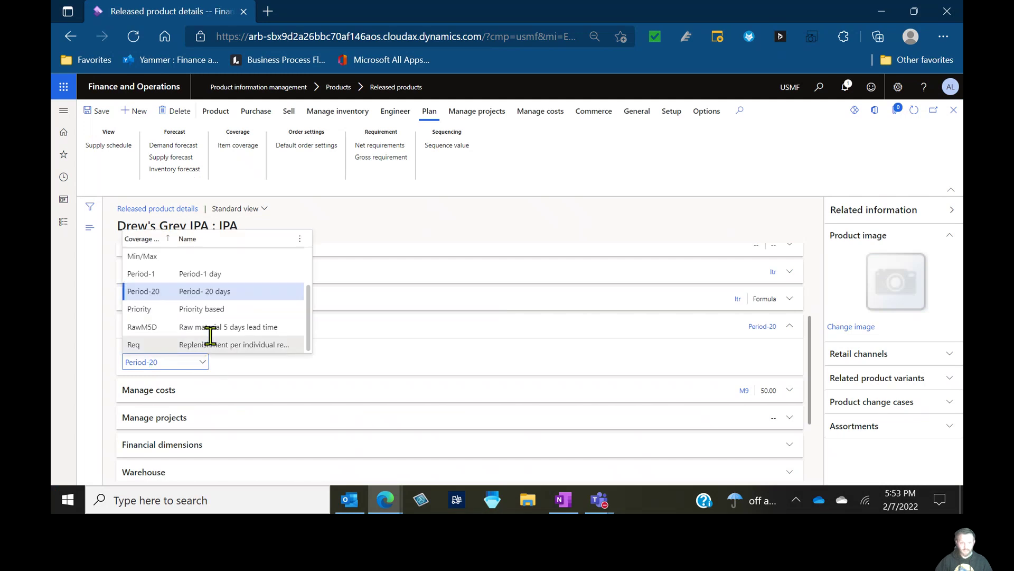
{"action": "scroll", "coordinate": [206, 325], "scroll_direction": "up", "scroll_amount": 2}
{"action": "left_click", "coordinate": [201, 311]}
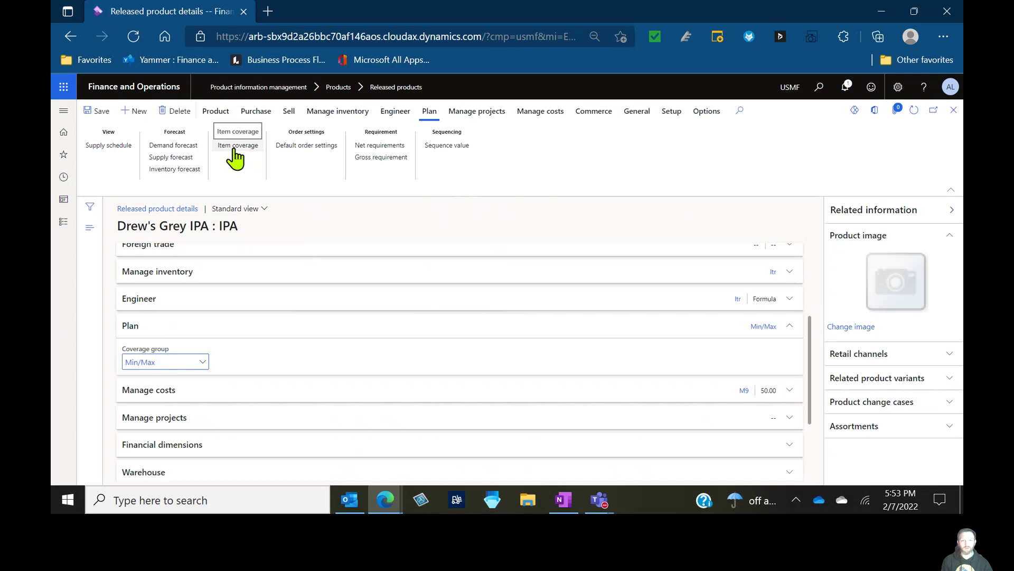
Enter a Maximum of 750 in item coverage for site 2 / warehouse 24 and save
{"action": "left_click", "coordinate": [235, 148]}
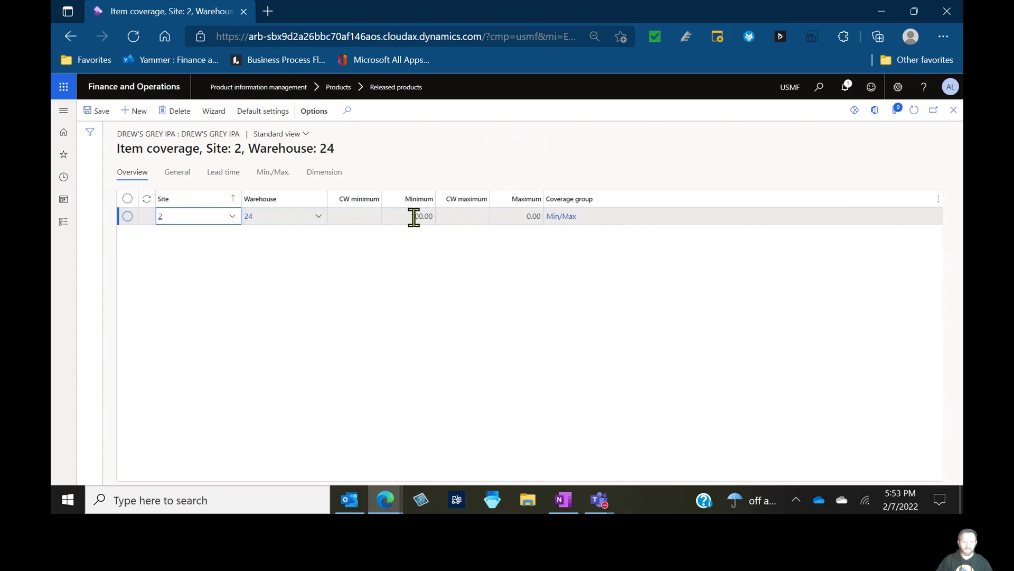
{"action": "left_click", "coordinate": [100, 111]}
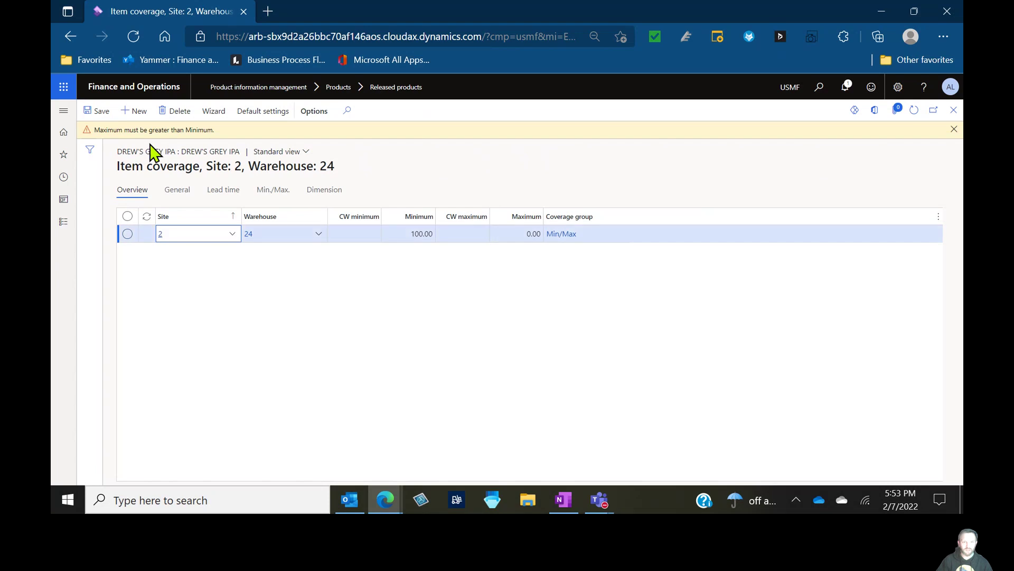
{"action": "left_click", "coordinate": [512, 236]}
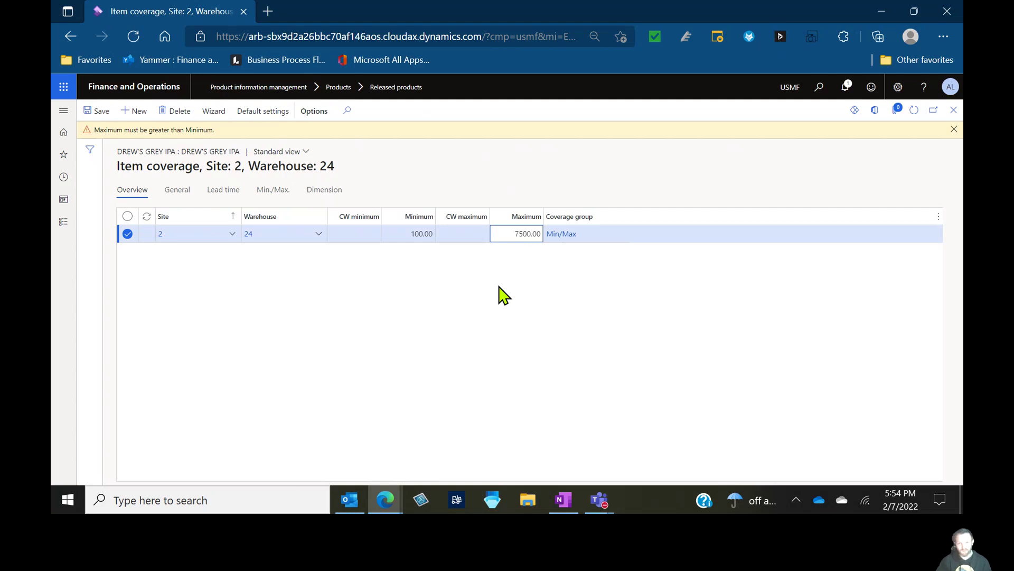
{"action": "key", "text": "Tab"}
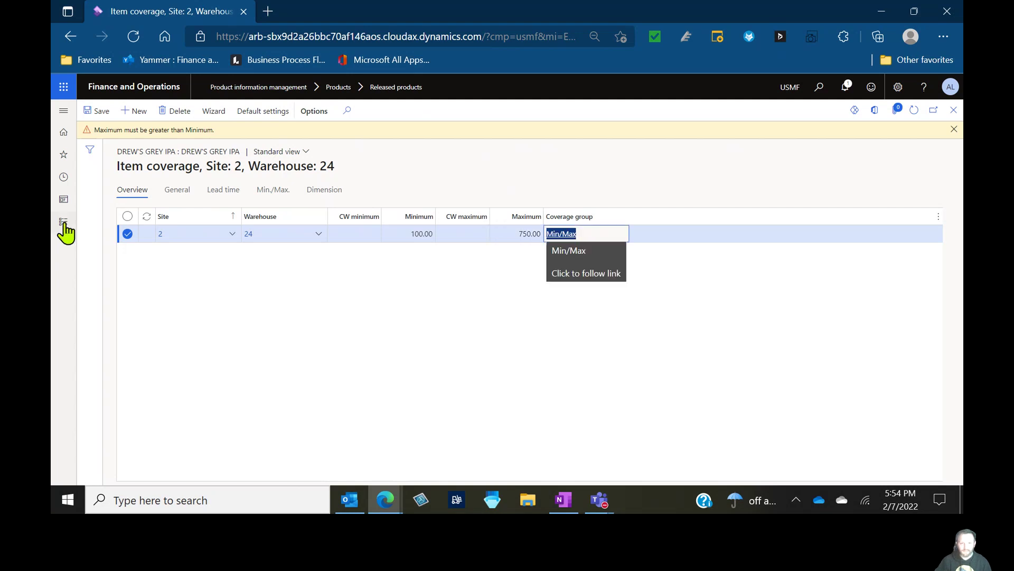
{"action": "left_click", "coordinate": [97, 111]}
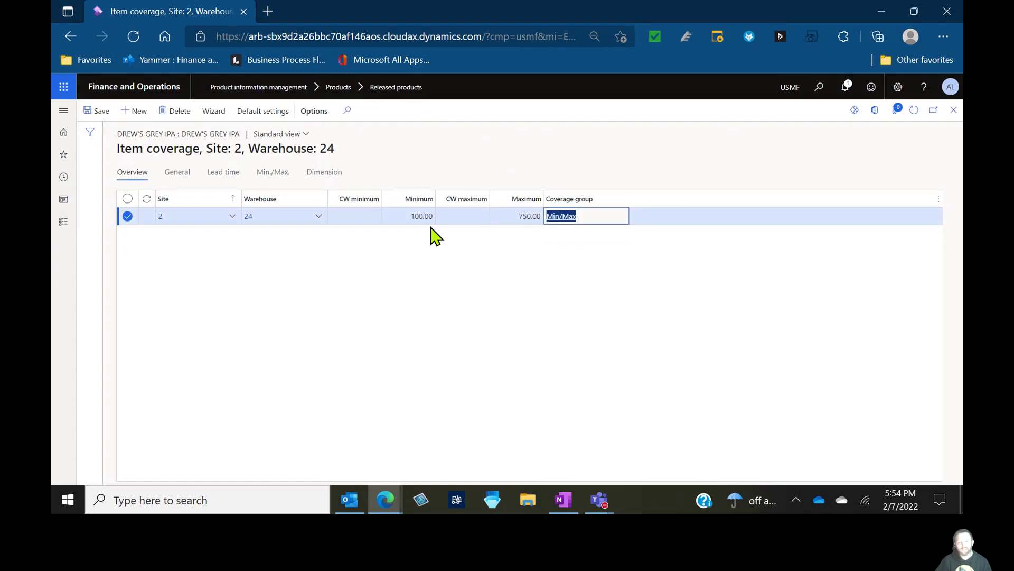
Verify minimum 100 and maximum 750, keep Fulfill minimum at Today's date, then close
{"action": "left_click", "coordinate": [411, 217]}
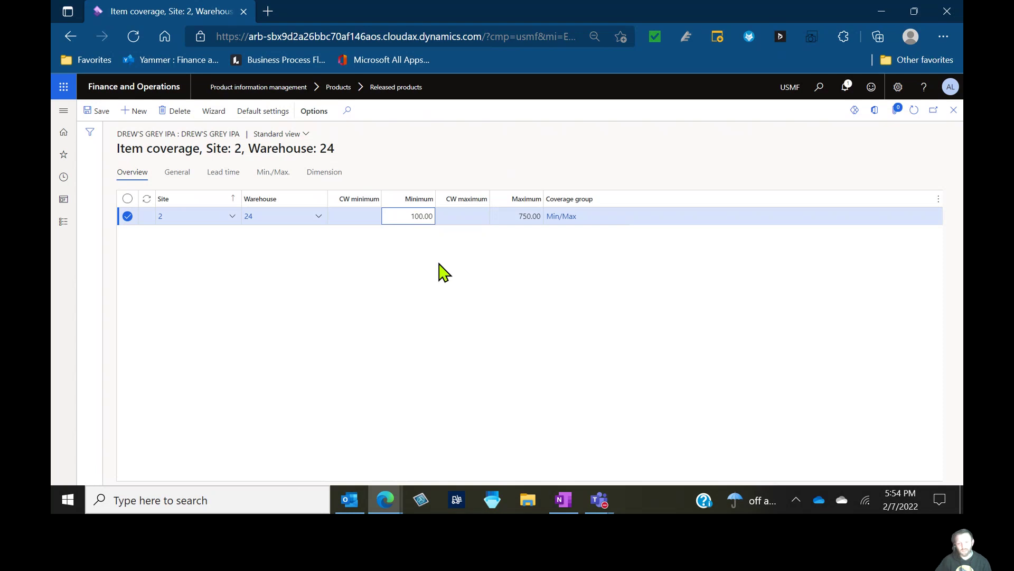
{"action": "left_click", "coordinate": [509, 216]}
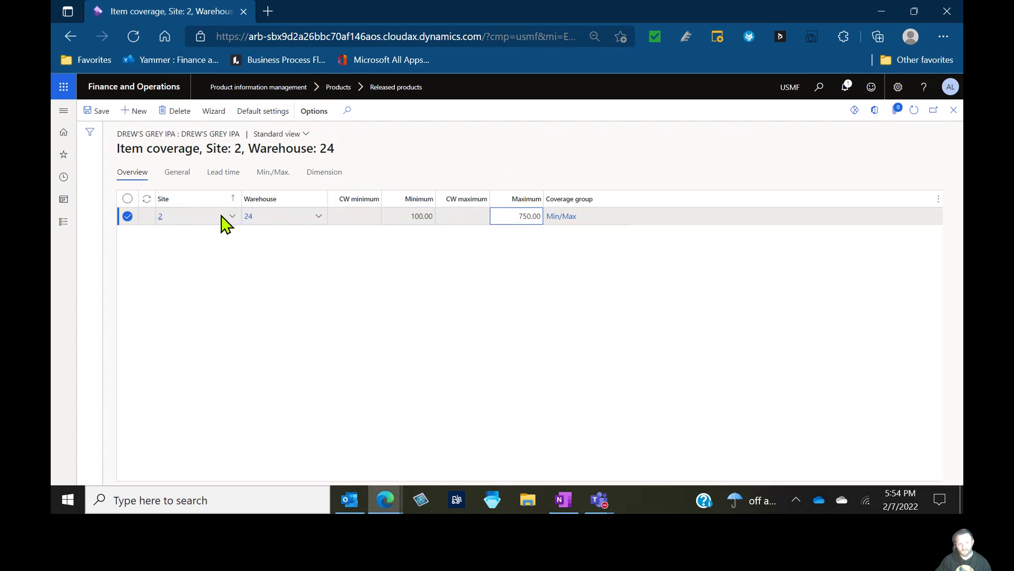
{"action": "left_click", "coordinate": [178, 173]}
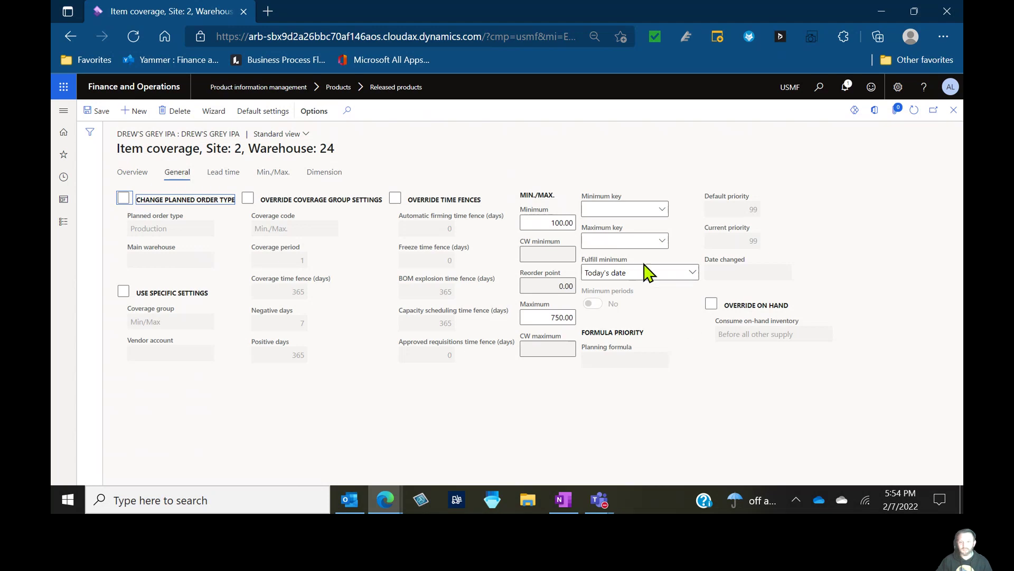
{"action": "left_click", "coordinate": [689, 276]}
{"action": "left_click", "coordinate": [690, 279]}
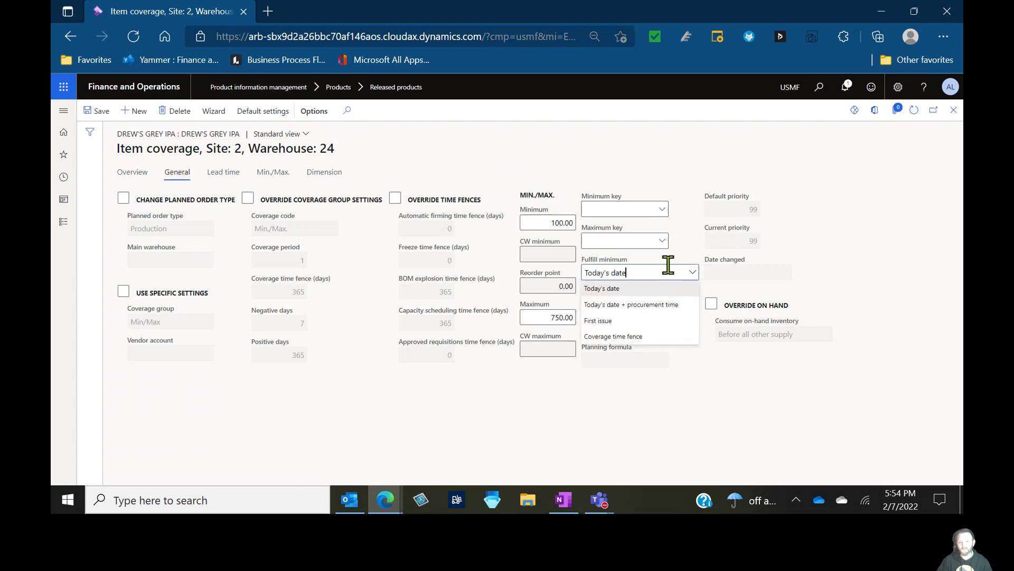
{"action": "left_click", "coordinate": [840, 253]}
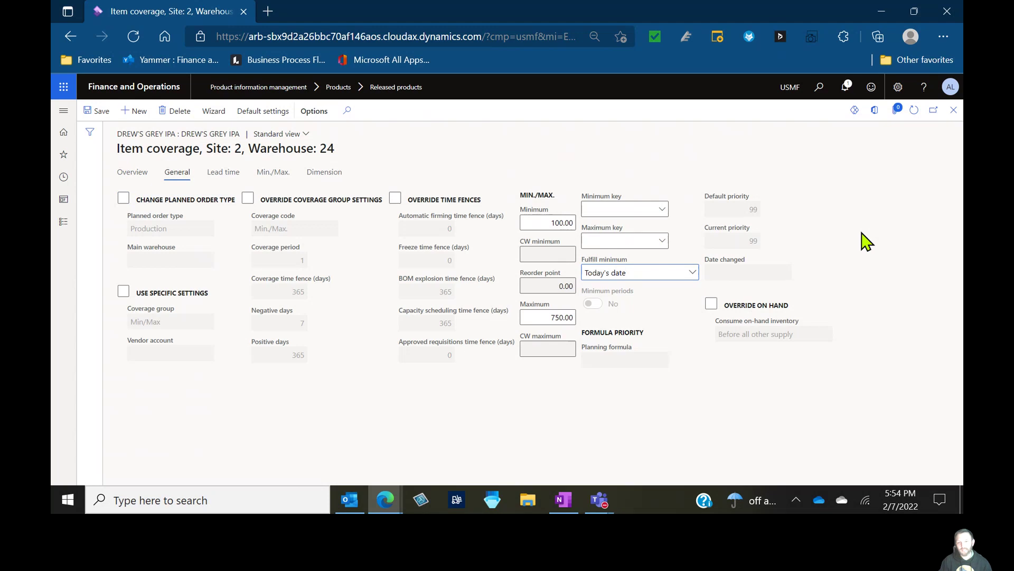
{"action": "left_click", "coordinate": [954, 110]}
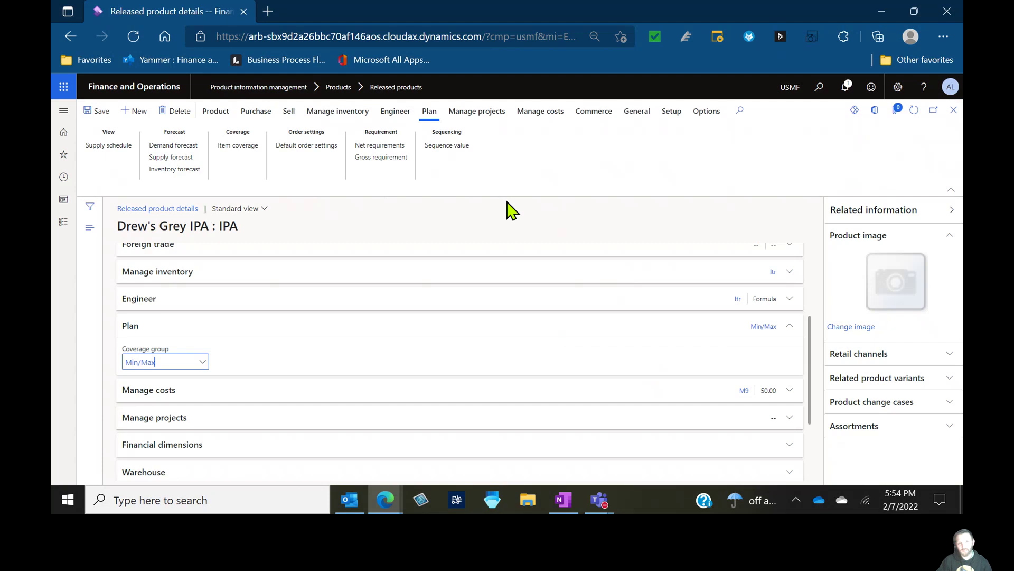
{"action": "left_click", "coordinate": [383, 146]}
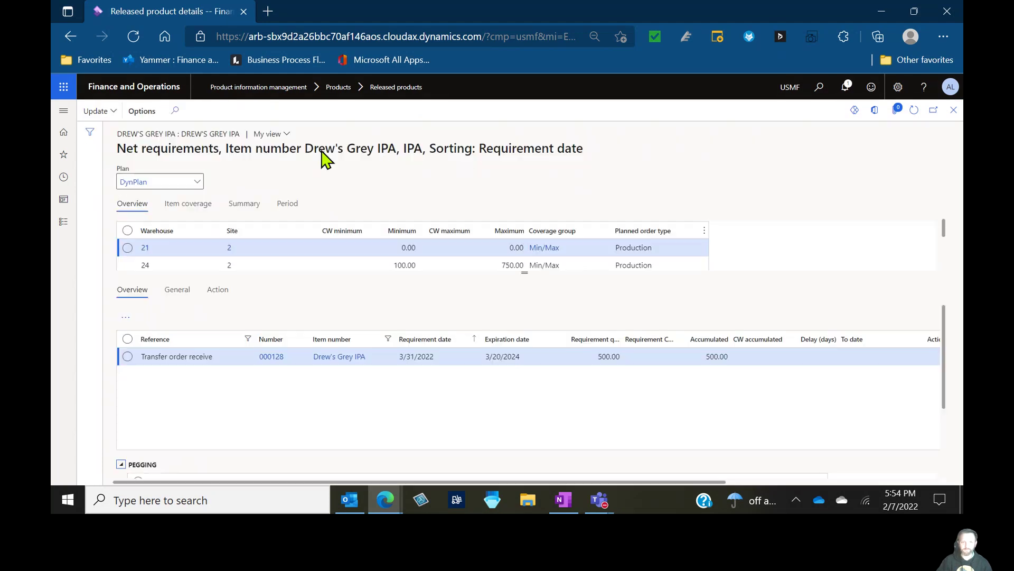
{"action": "left_click", "coordinate": [200, 184]}
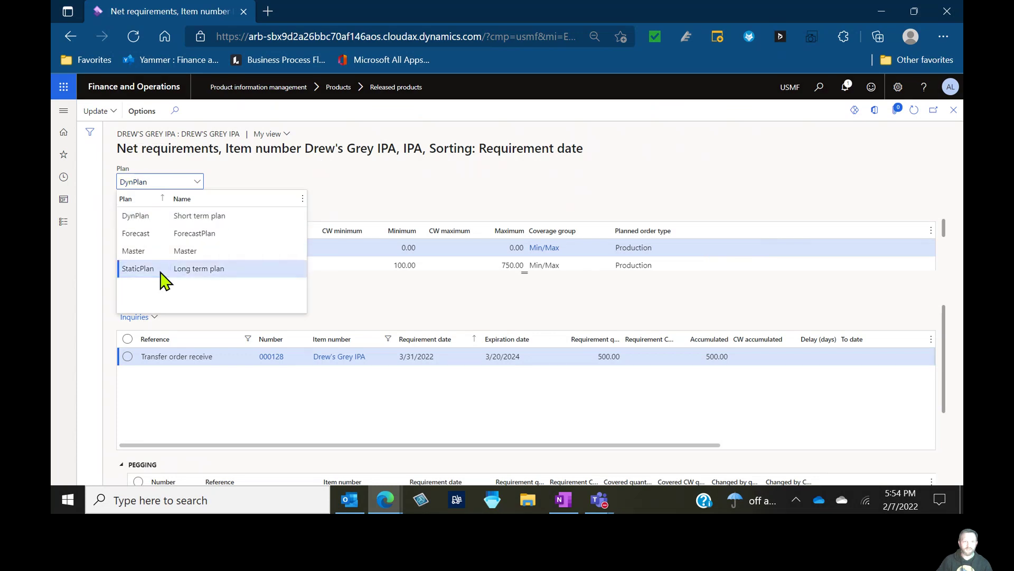
{"action": "left_click", "coordinate": [140, 267]}
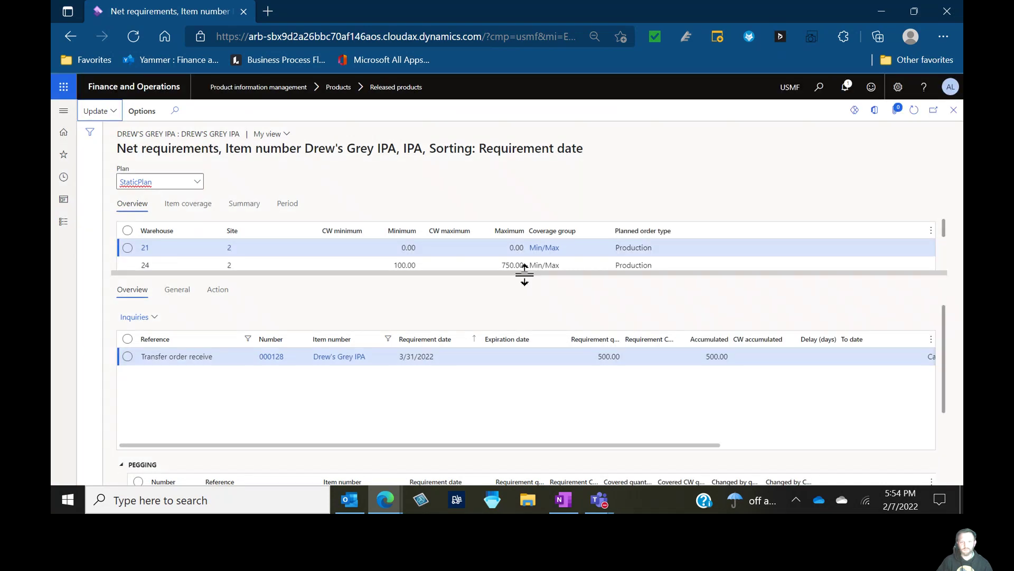
{"action": "left_click_drag", "start_coordinate": [525, 272], "coordinate": [521, 304]}
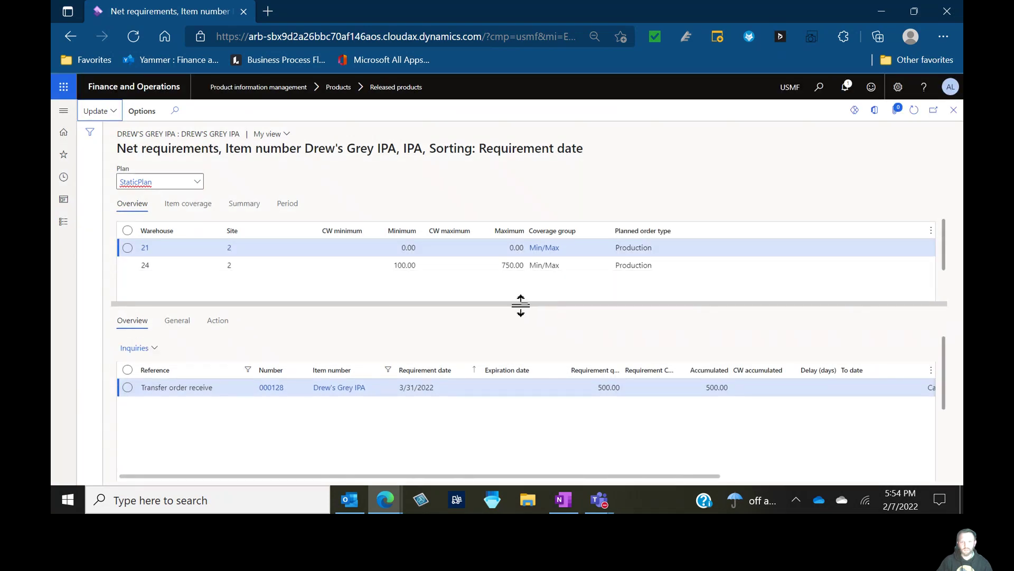
{"action": "left_click", "coordinate": [413, 262]}
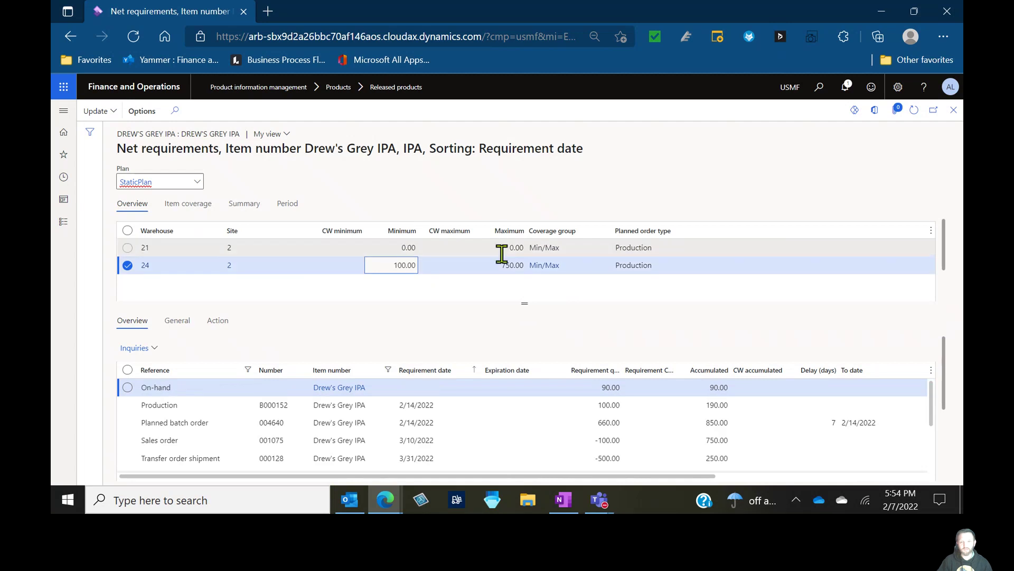
{"action": "left_click_drag", "start_coordinate": [943, 390], "coordinate": [943, 415]}
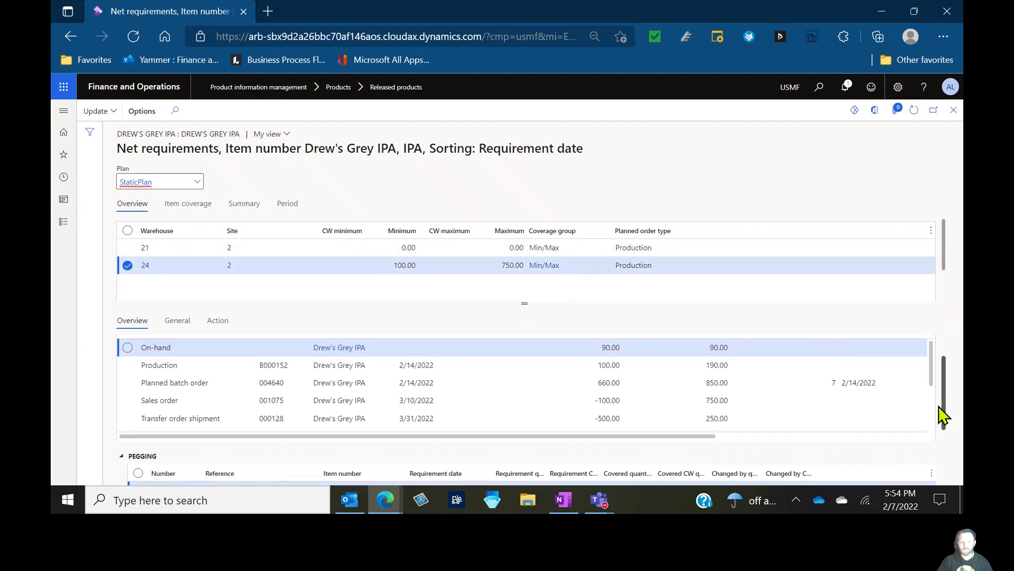
{"action": "left_click", "coordinate": [637, 381]}
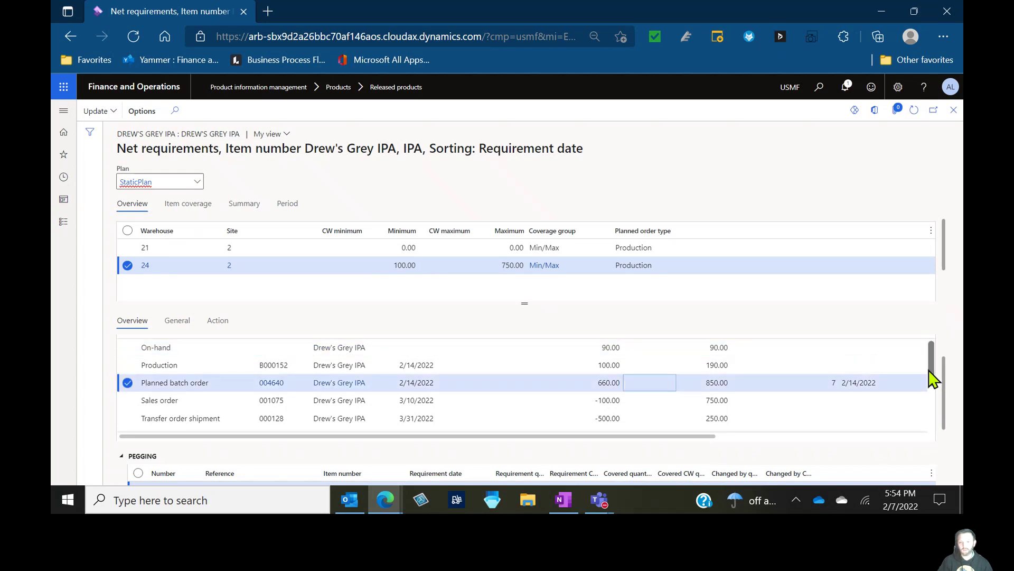
{"action": "scroll", "coordinate": [932, 383], "scroll_direction": "down", "scroll_amount": 2}
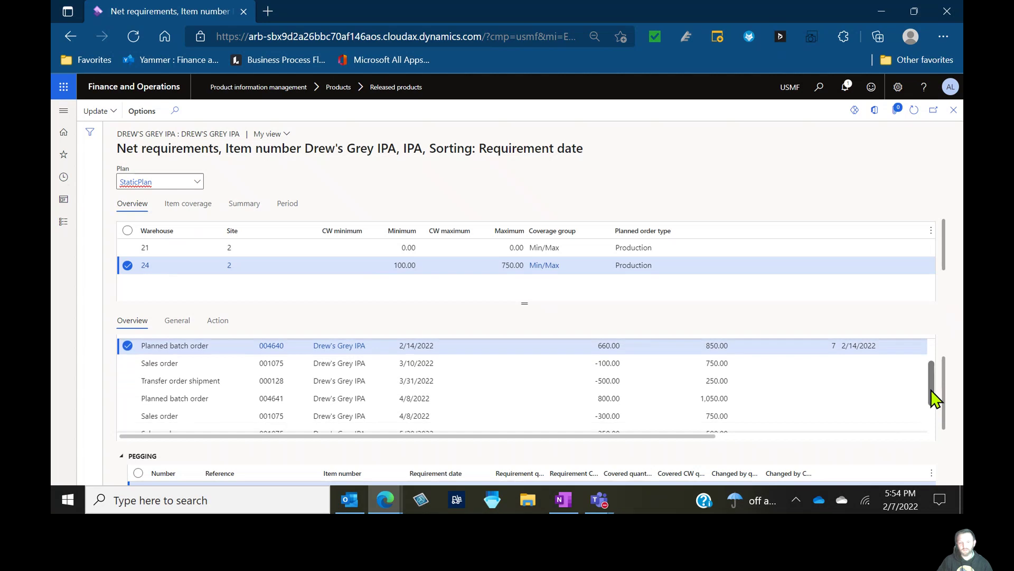
{"action": "mouse_move", "coordinate": [946, 404]}
{"action": "left_mouse_down"}
{"action": "mouse_move", "coordinate": [946, 432]}
{"action": "mouse_move", "coordinate": [955, 396]}
{"action": "left_mouse_up"}
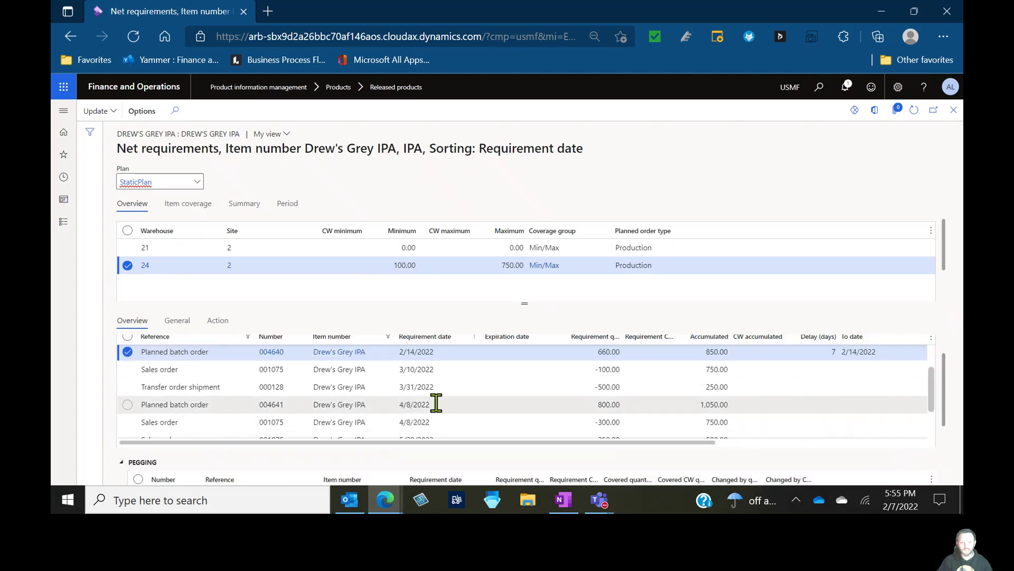
{"action": "left_click", "coordinate": [435, 404]}
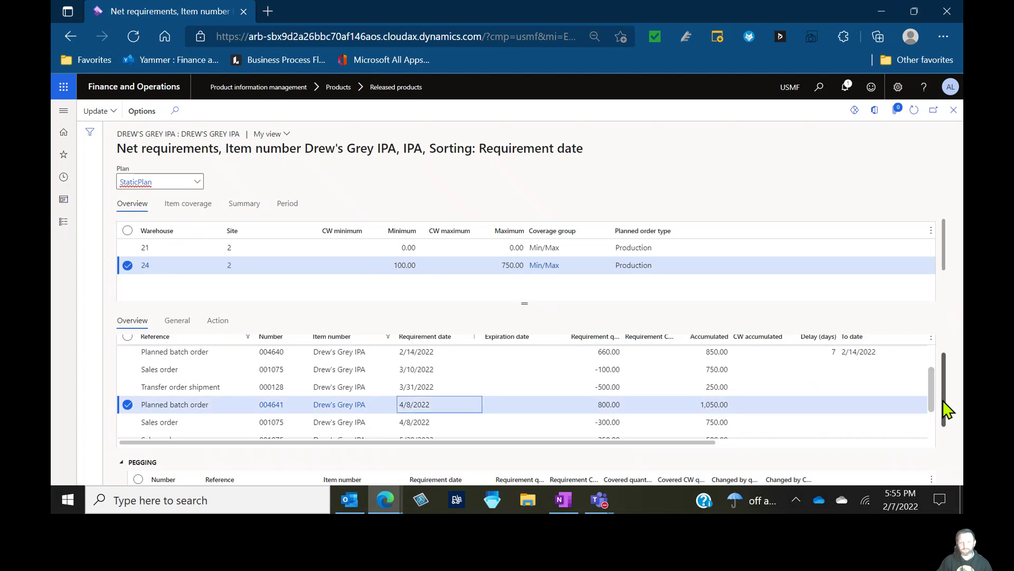
{"action": "mouse_move", "coordinate": [944, 407]}
{"action": "left_mouse_down"}
{"action": "mouse_move", "coordinate": [946, 442]}
{"action": "mouse_move", "coordinate": [944, 423]}
{"action": "left_mouse_up"}
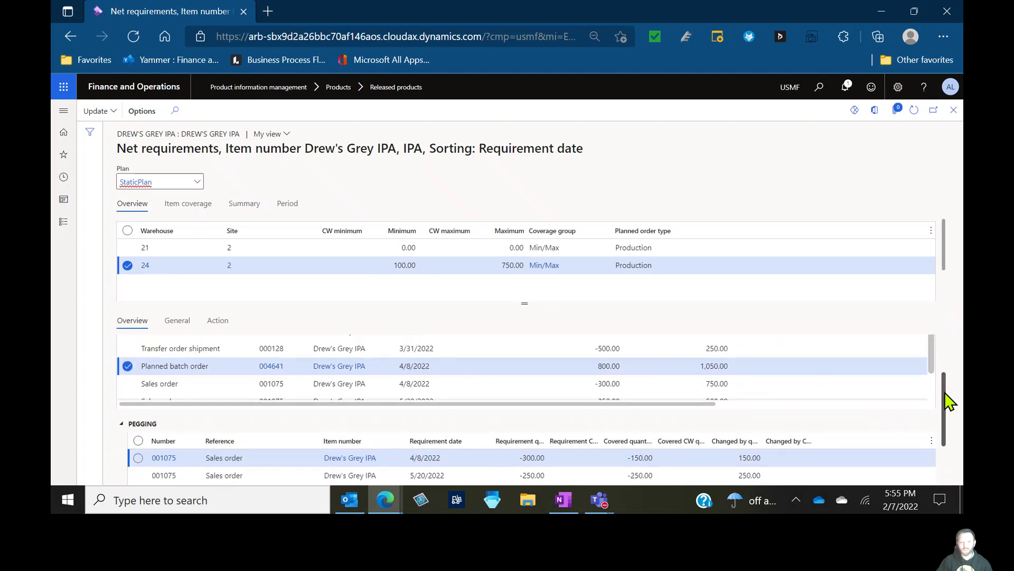
{"action": "scroll", "coordinate": [931, 390], "scroll_direction": "up", "scroll_amount": 1}
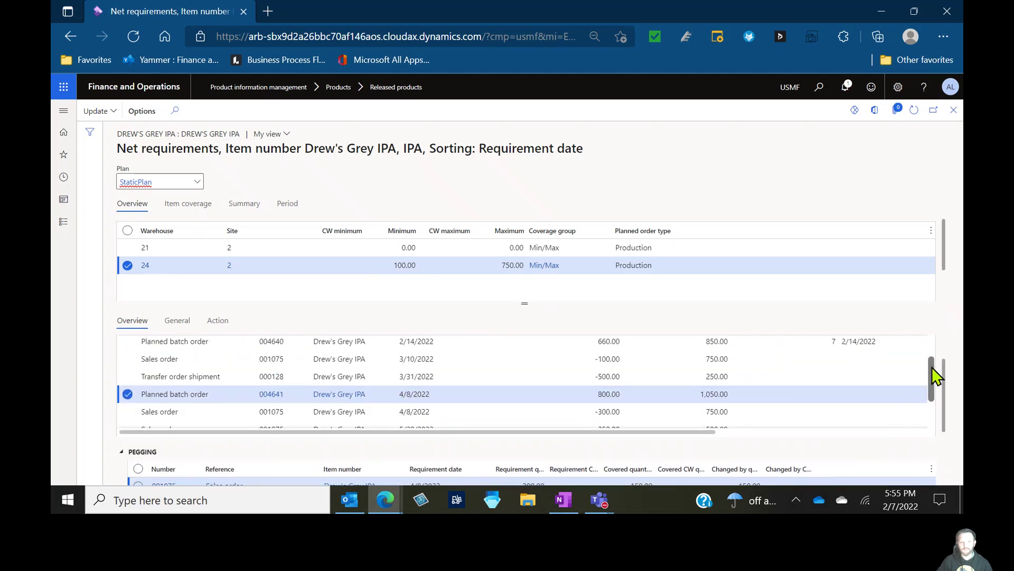
{"action": "left_click_drag", "start_coordinate": [934, 375], "coordinate": [936, 401]}
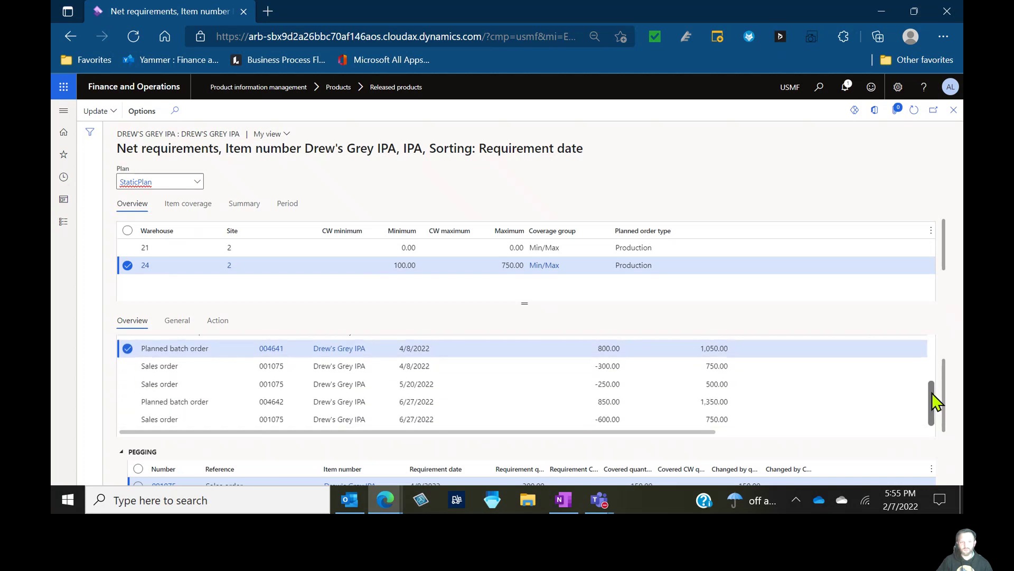
{"action": "left_click", "coordinate": [526, 400]}
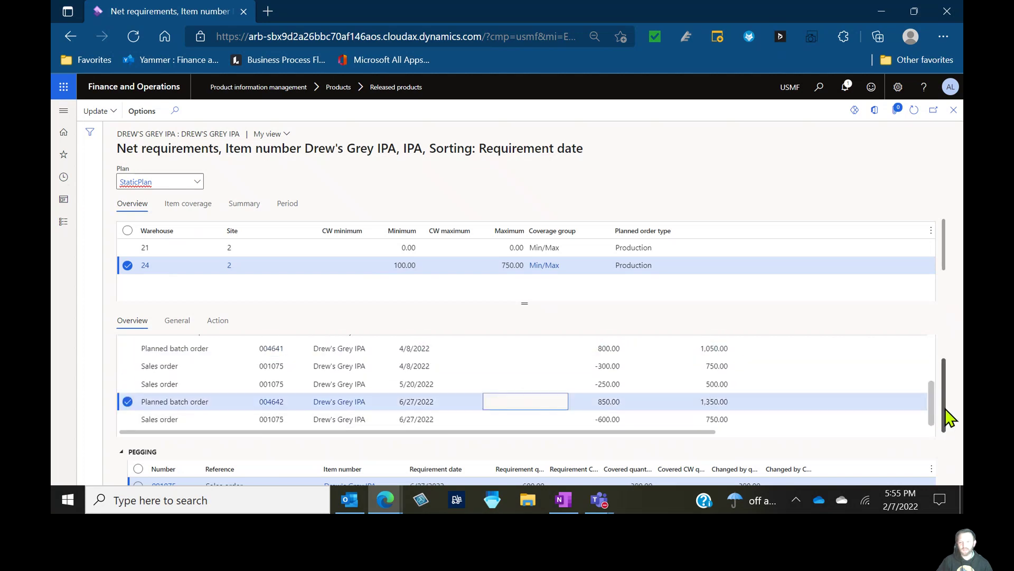
{"action": "left_click_drag", "start_coordinate": [946, 414], "coordinate": [946, 438]}
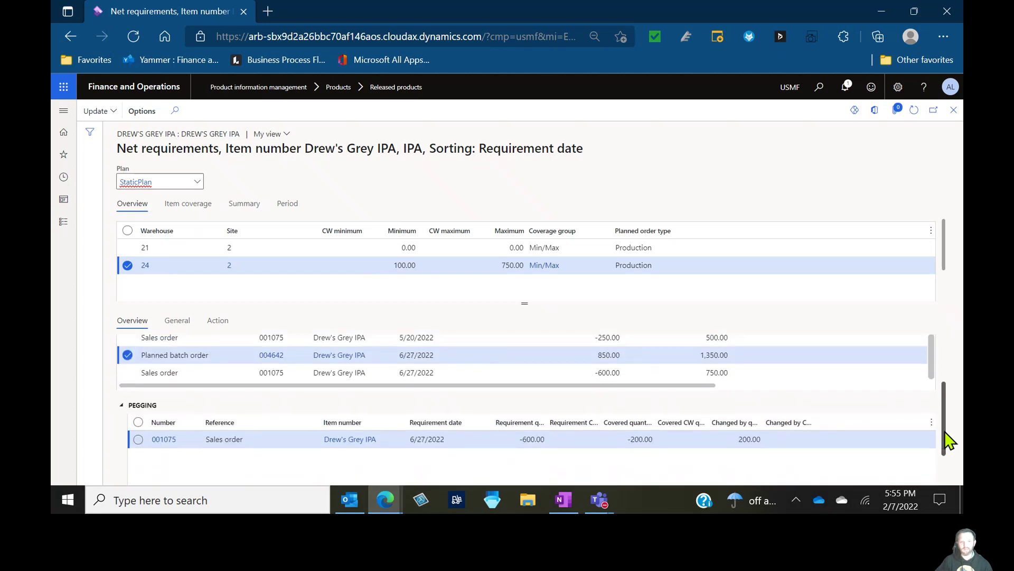
{"action": "left_click", "coordinate": [747, 376]}
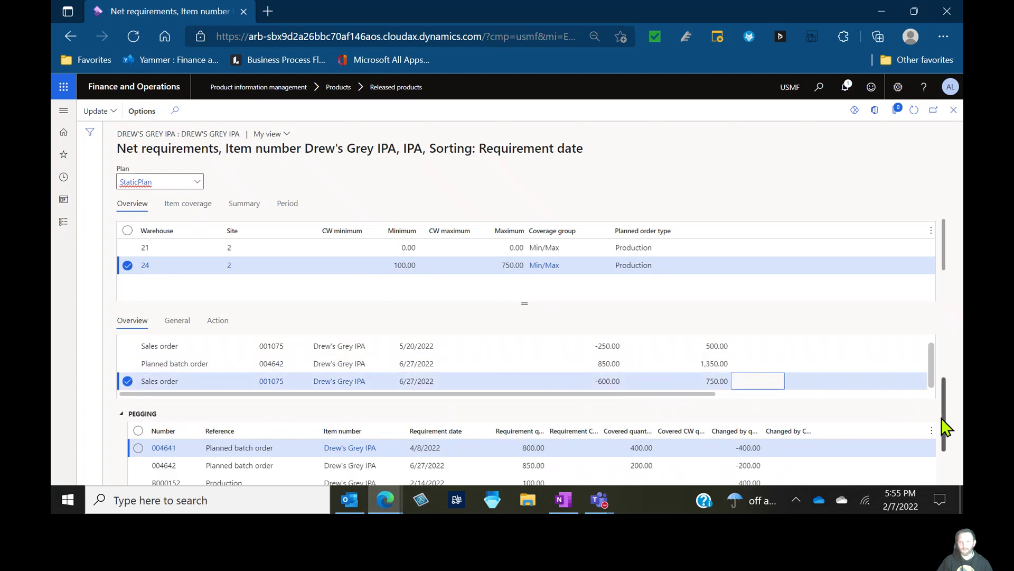
{"action": "left_click_drag", "start_coordinate": [946, 427], "coordinate": [947, 444]}
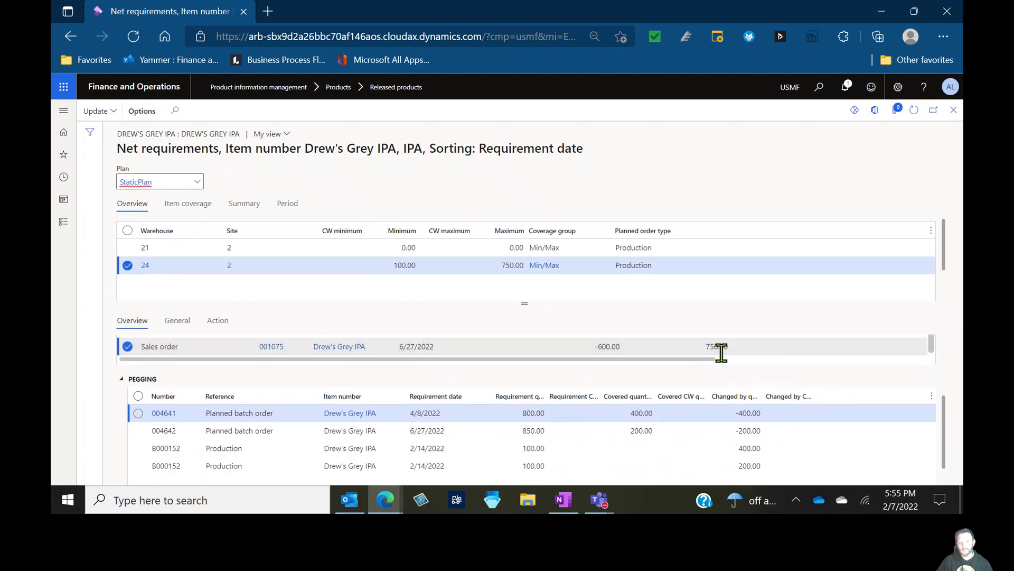
{"action": "left_click_drag", "start_coordinate": [944, 423], "coordinate": [949, 392]}
{"action": "scroll", "coordinate": [932, 380], "scroll_direction": "up", "scroll_amount": 1}
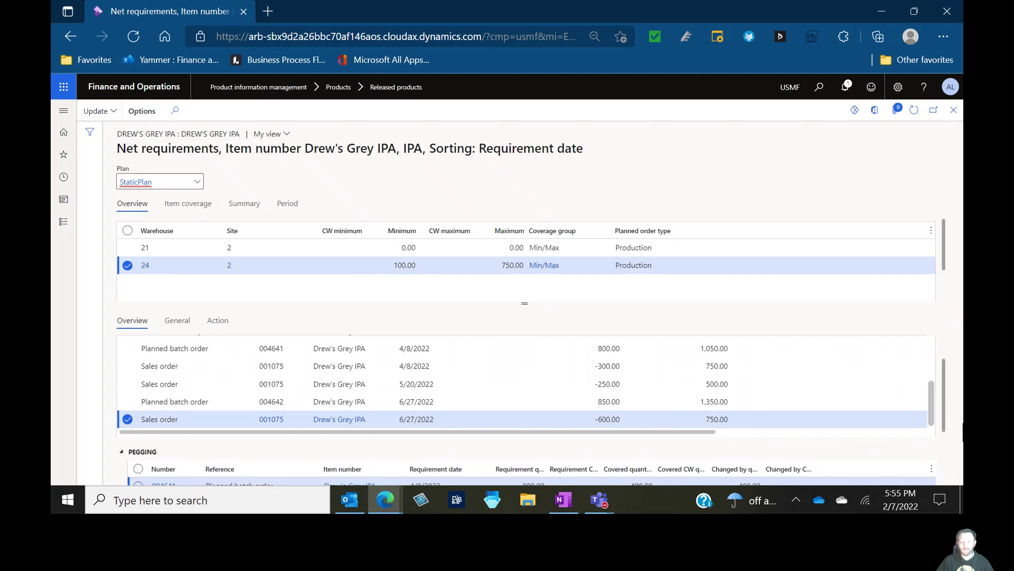
{"action": "mouse_move", "coordinate": [949, 436]}
{"action": "left_mouse_down"}
{"action": "mouse_move", "coordinate": [945, 475]}
{"action": "mouse_move", "coordinate": [958, 432]}
{"action": "left_mouse_up"}
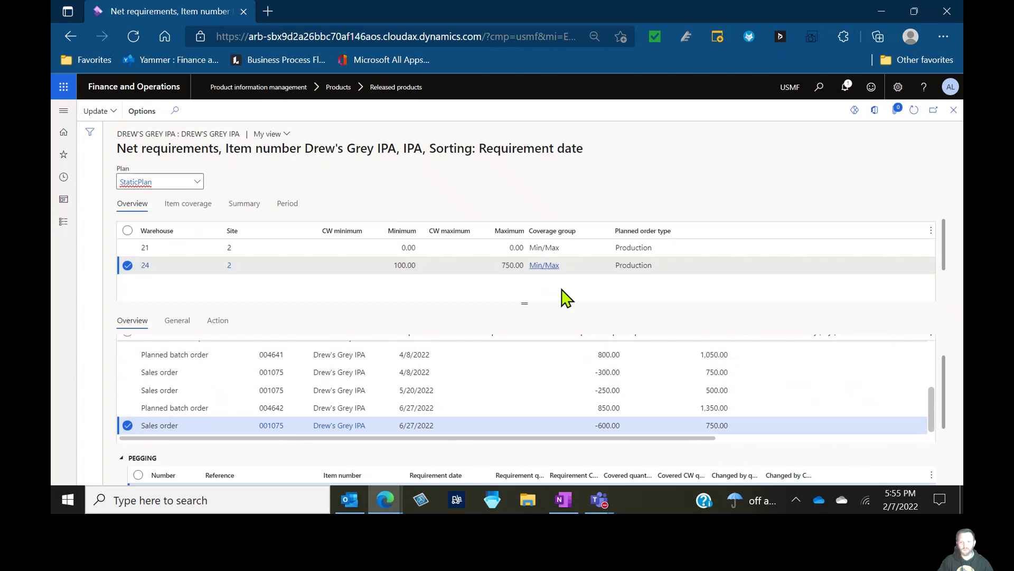
{"action": "left_click", "coordinate": [710, 425]}
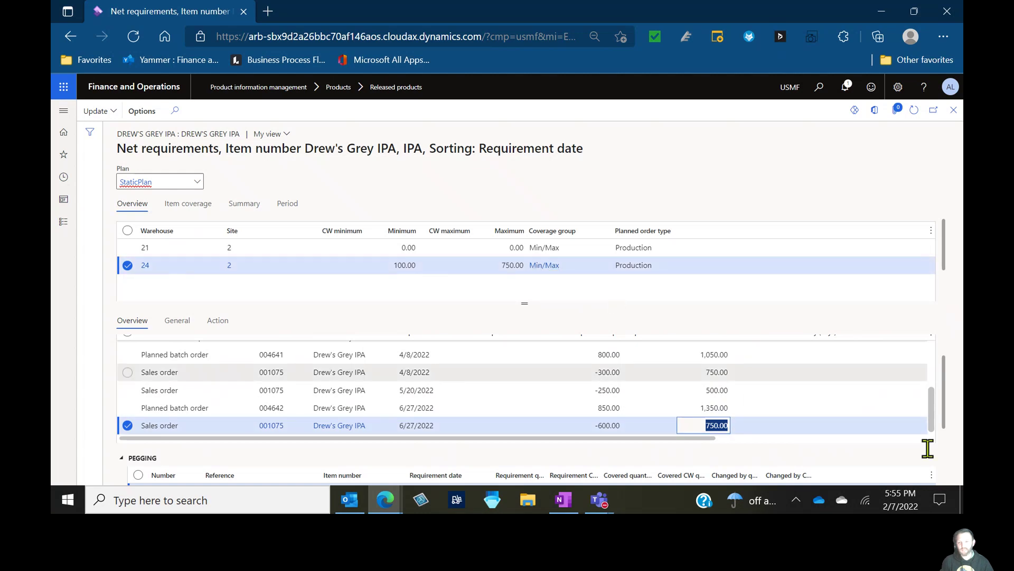
{"action": "left_click_drag", "start_coordinate": [933, 407], "coordinate": [938, 341]}
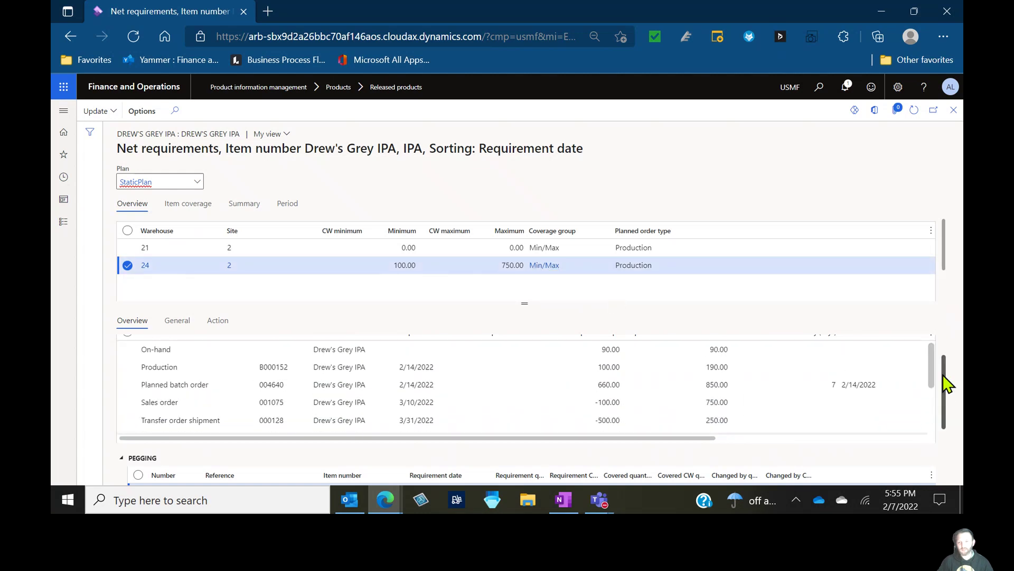
{"action": "left_click_drag", "start_coordinate": [946, 381], "coordinate": [946, 363]}
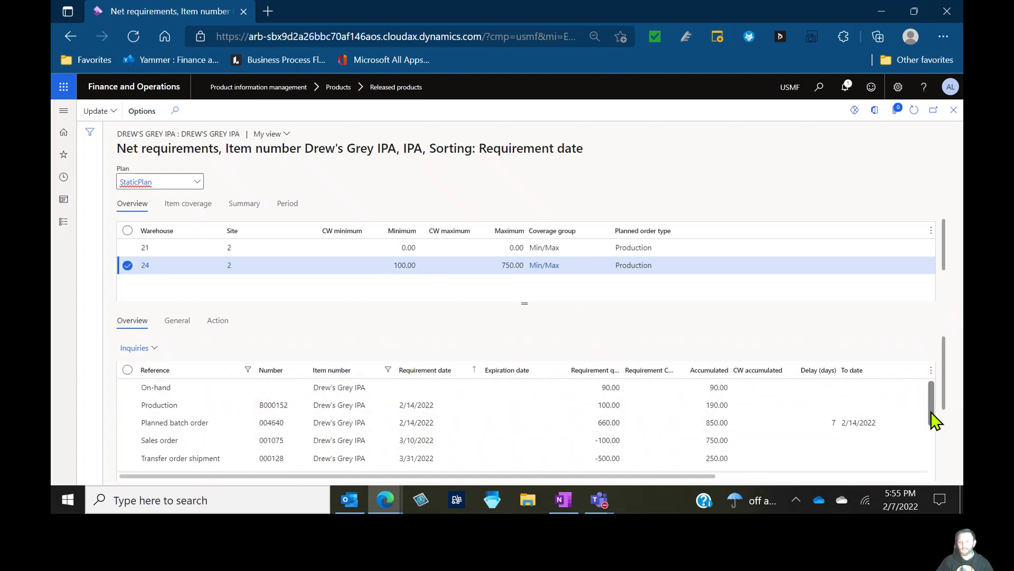
{"action": "left_click_drag", "start_coordinate": [932, 407], "coordinate": [940, 464]}
{"action": "left_click", "coordinate": [752, 469]}
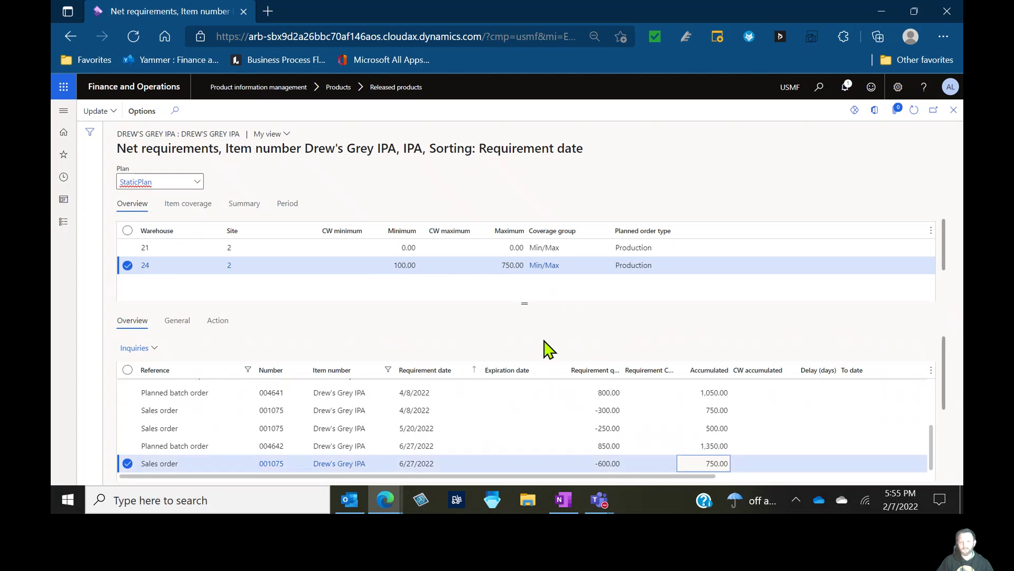
{"action": "left_click", "coordinate": [559, 275]}
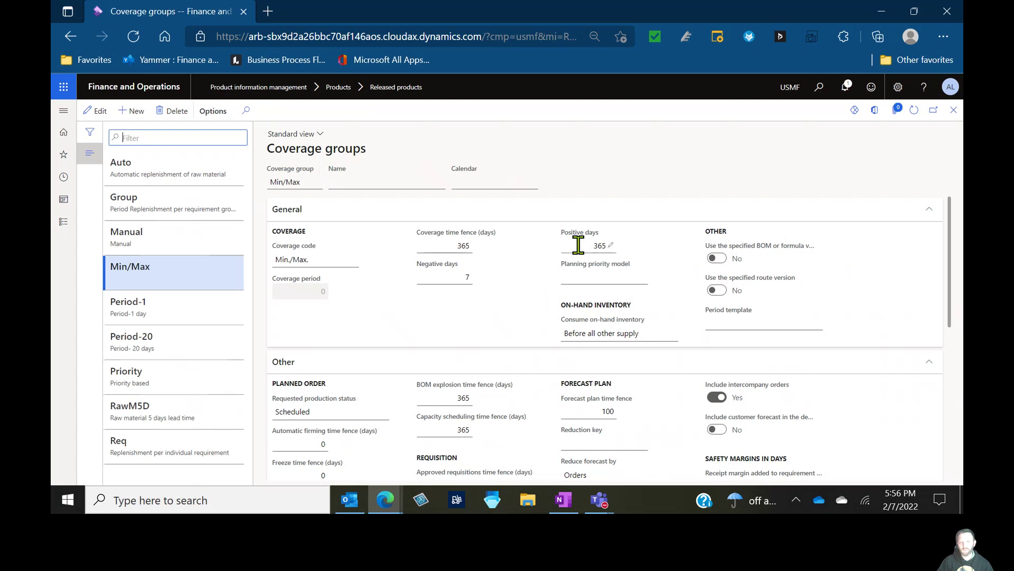
Change Min/Max's Forecast plan time fence from 100 to 365 and close the coverage group
{"action": "scroll", "coordinate": [578, 243], "scroll_direction": "down", "scroll_amount": 3}
{"action": "scroll", "coordinate": [559, 412], "scroll_direction": "down", "scroll_amount": 2}
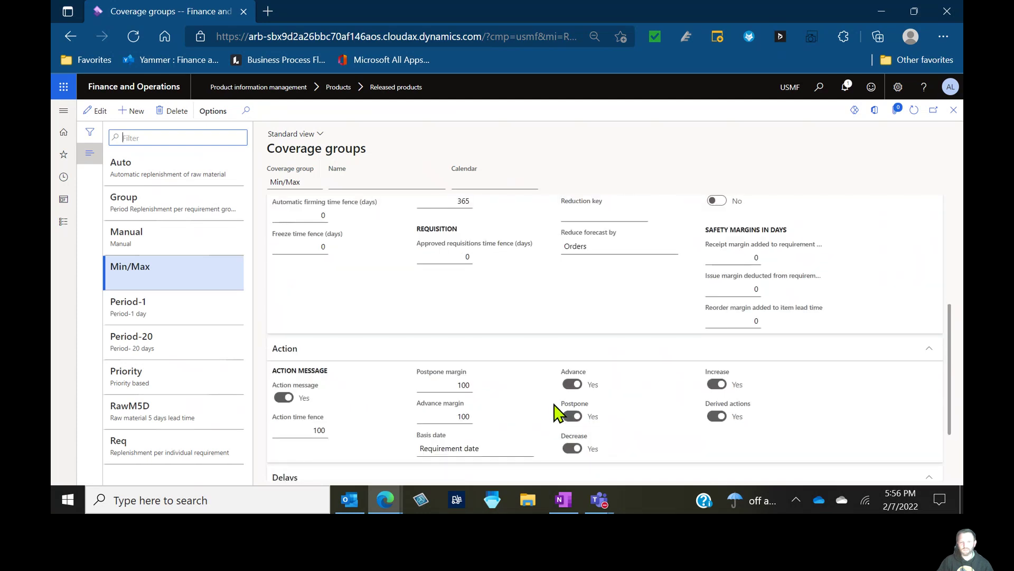
{"action": "scroll", "coordinate": [559, 412], "scroll_direction": "up", "scroll_amount": 2}
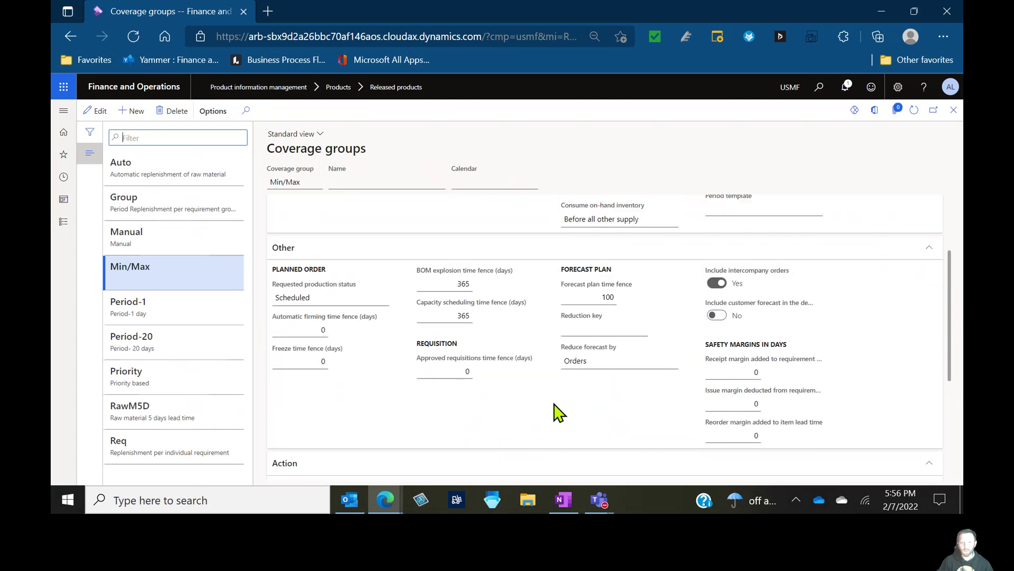
{"action": "left_click", "coordinate": [595, 297]}
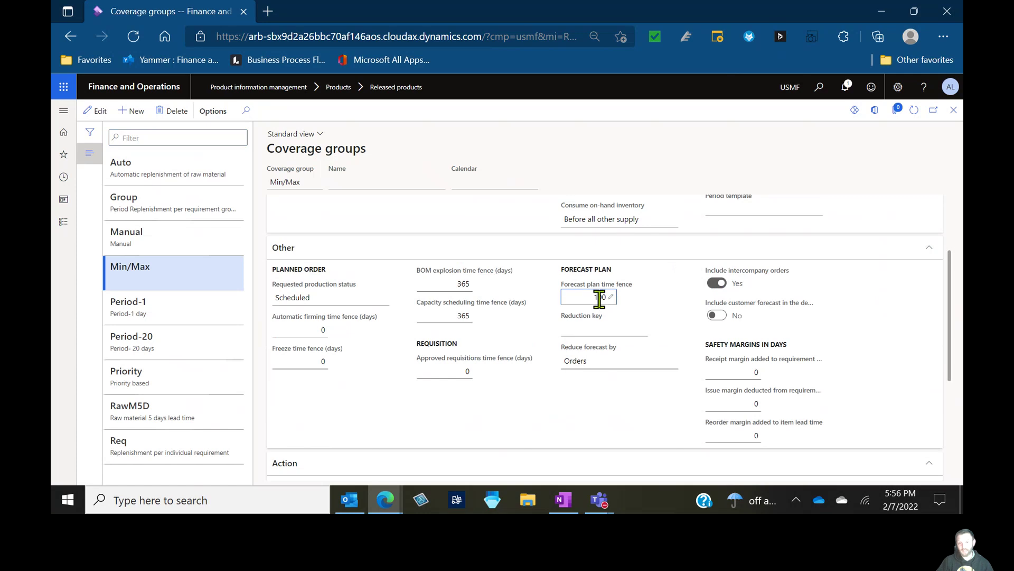
{"action": "left_click", "coordinate": [97, 112]}
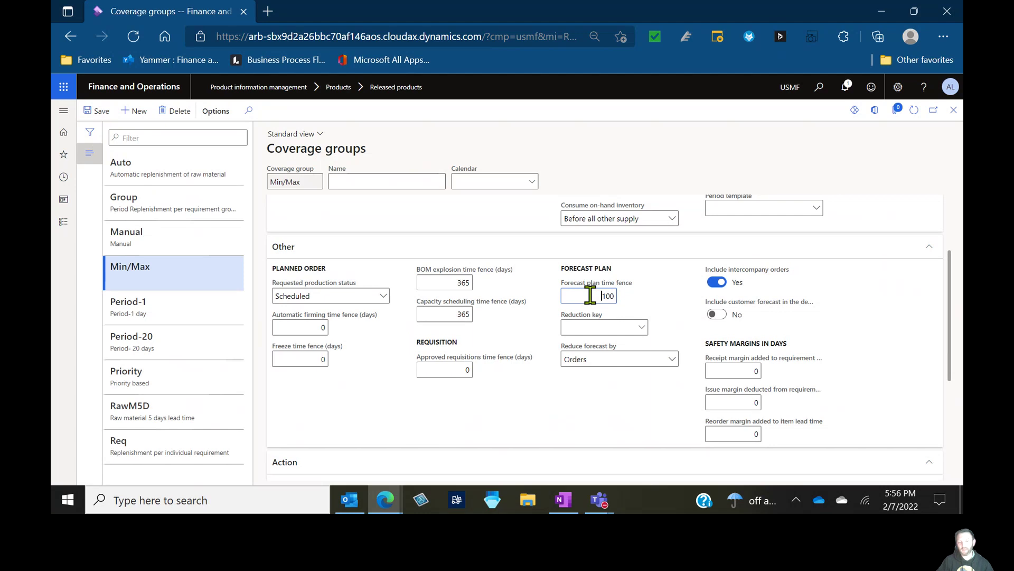
{"action": "double_click", "coordinate": [590, 294]}
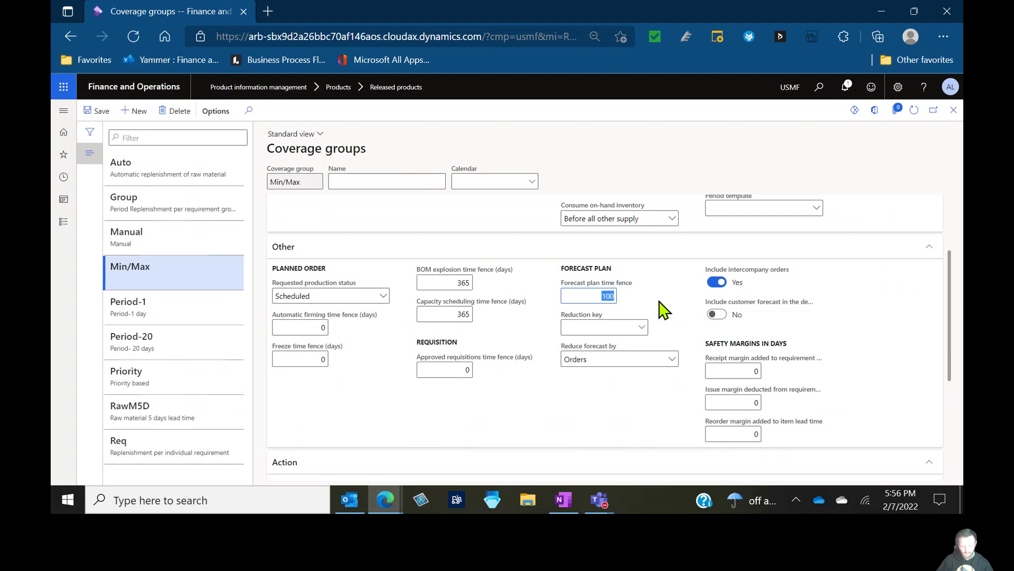
{"action": "type", "text": "365"}
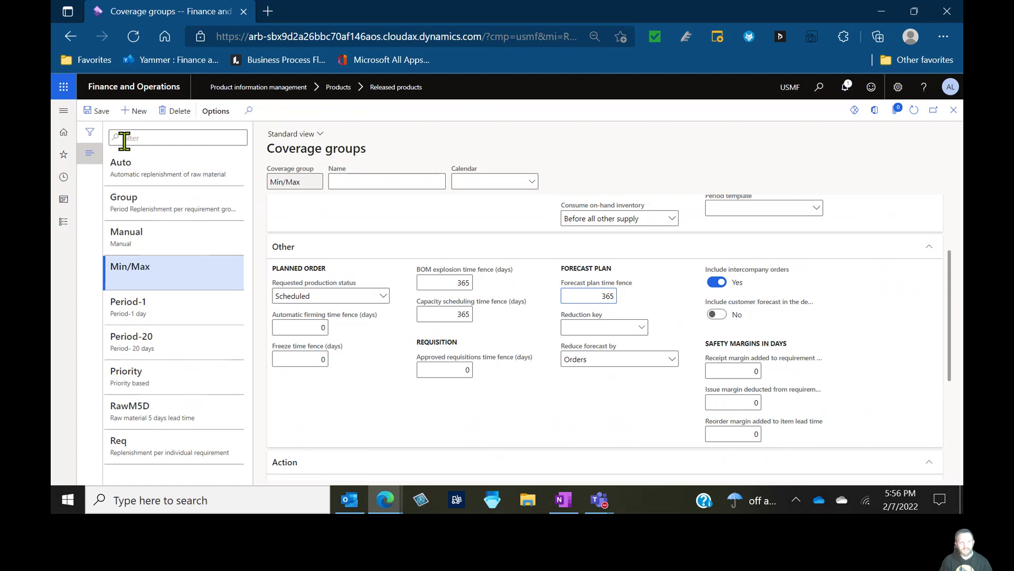
{"action": "left_click", "coordinate": [953, 111]}
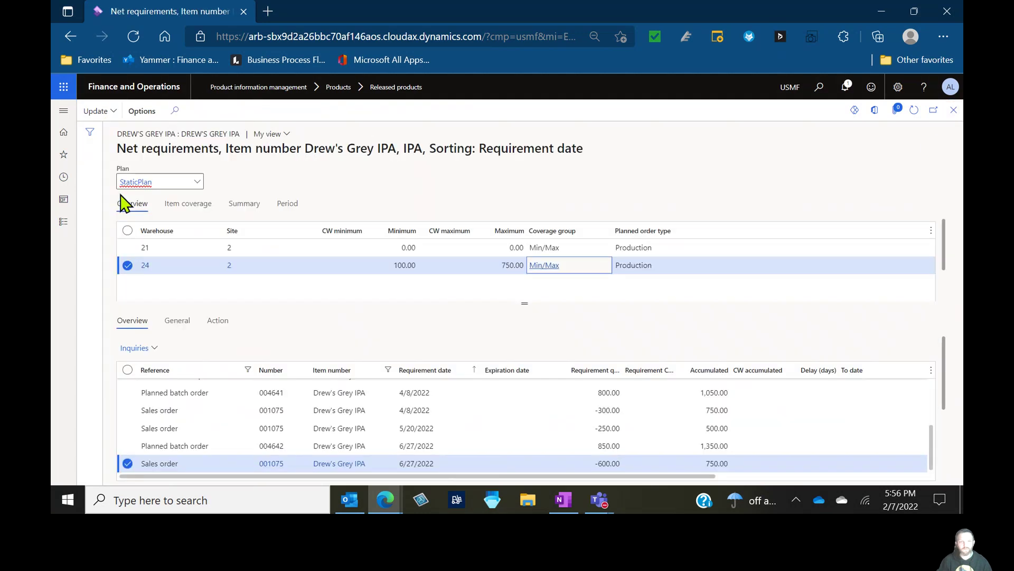
Rerun master planning and show warehouse 24's requirement transactions
{"action": "left_click", "coordinate": [103, 113]}
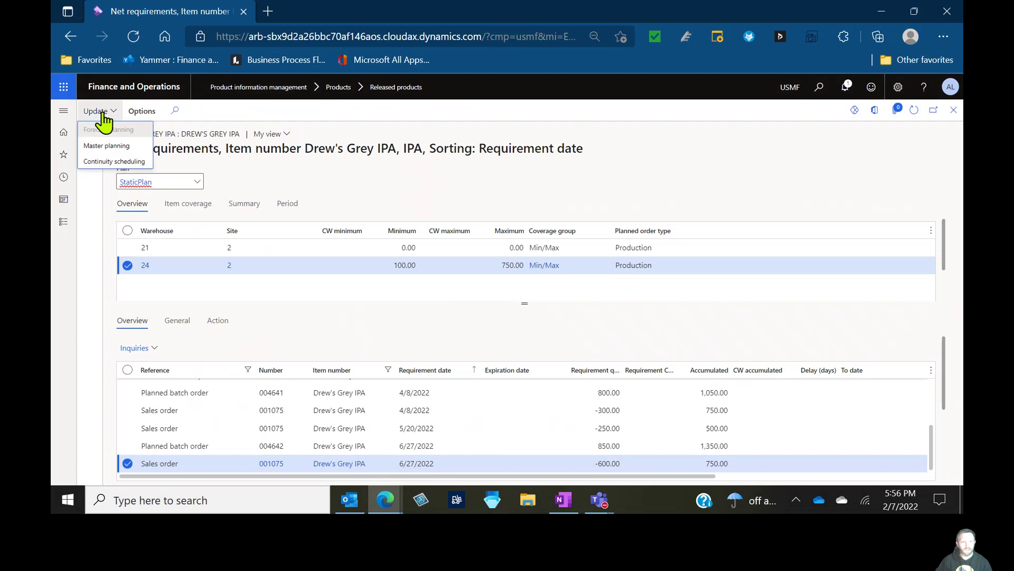
{"action": "left_click", "coordinate": [105, 141]}
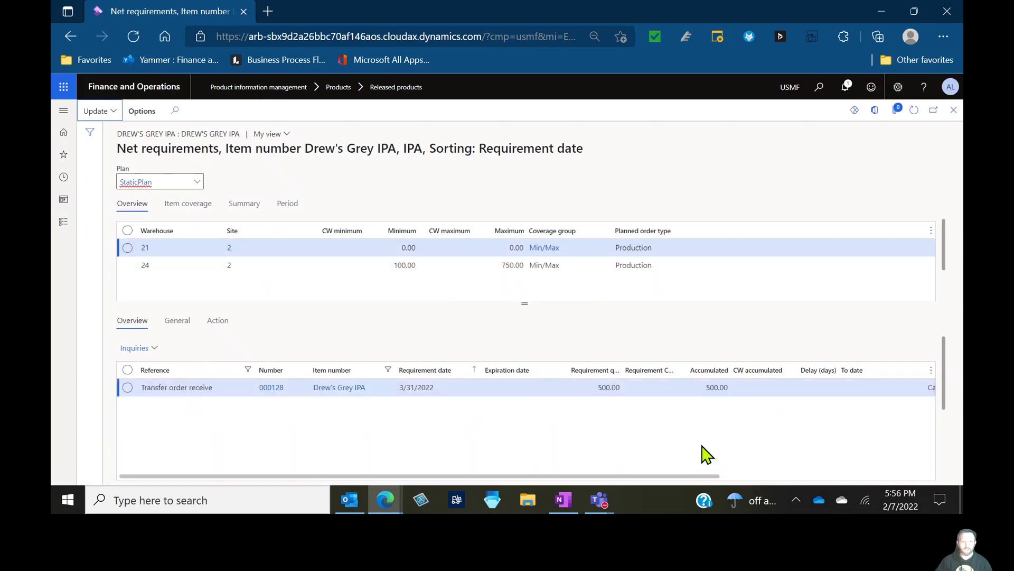
{"action": "left_click", "coordinate": [370, 268]}
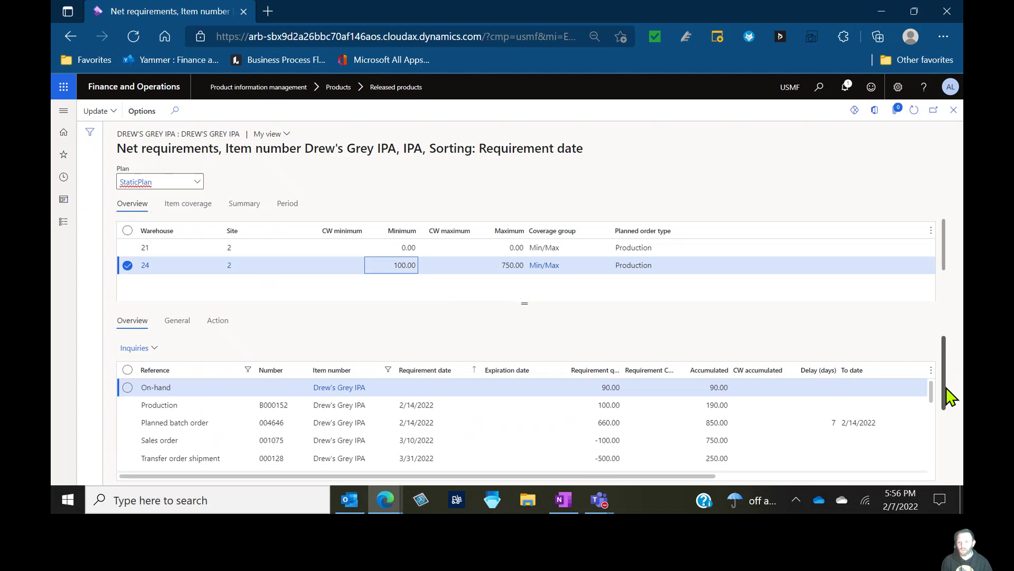
{"action": "scroll", "coordinate": [945, 391], "scroll_direction": "down", "scroll_amount": 1}
{"action": "left_click_drag", "start_coordinate": [934, 377], "coordinate": [933, 446]}
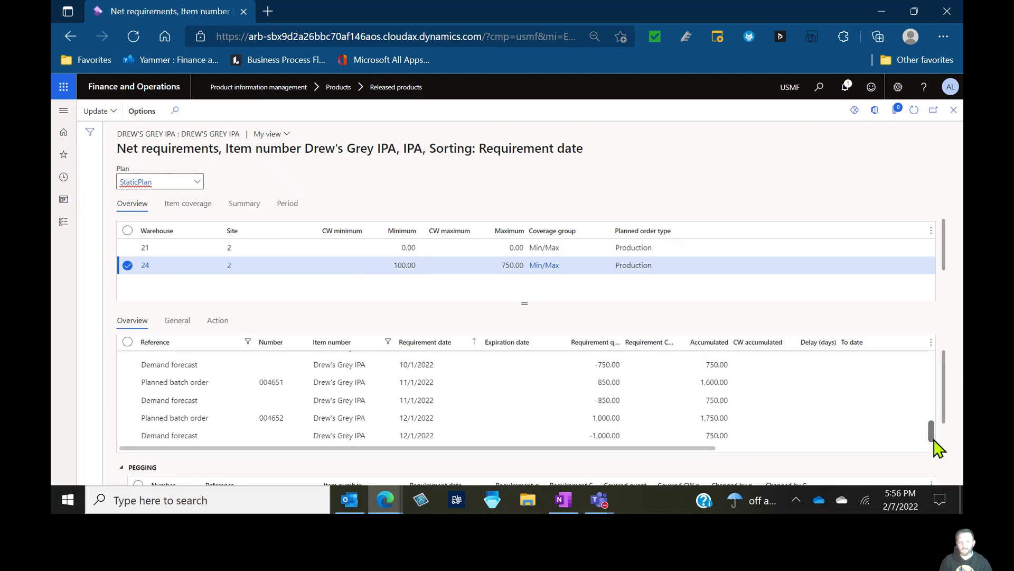
Check the final 12/1/2022 demand forecast row reaching 750.00 accumulated
{"action": "left_click", "coordinate": [511, 435]}
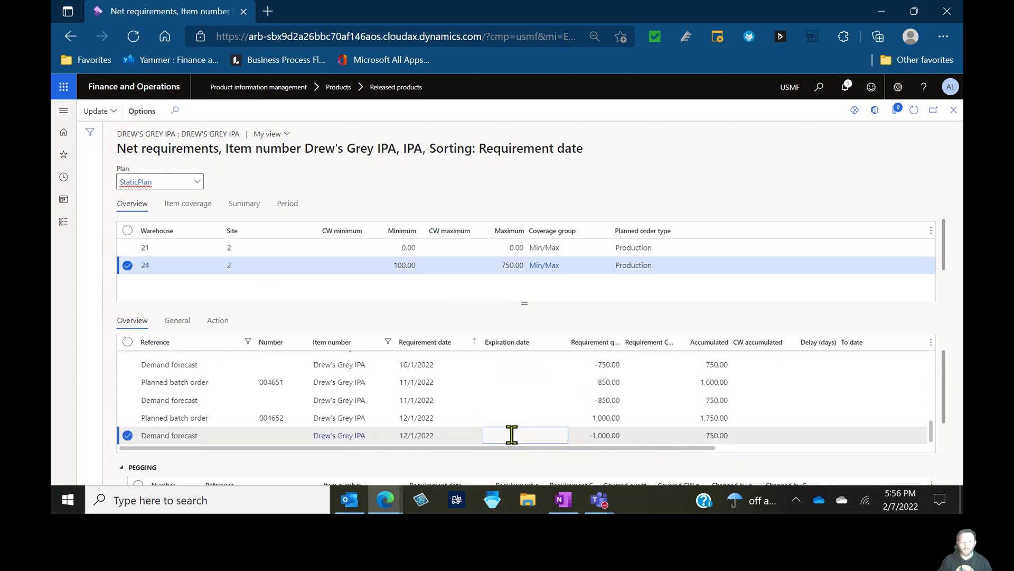
{"action": "left_click_drag", "start_coordinate": [946, 385], "coordinate": [951, 422]}
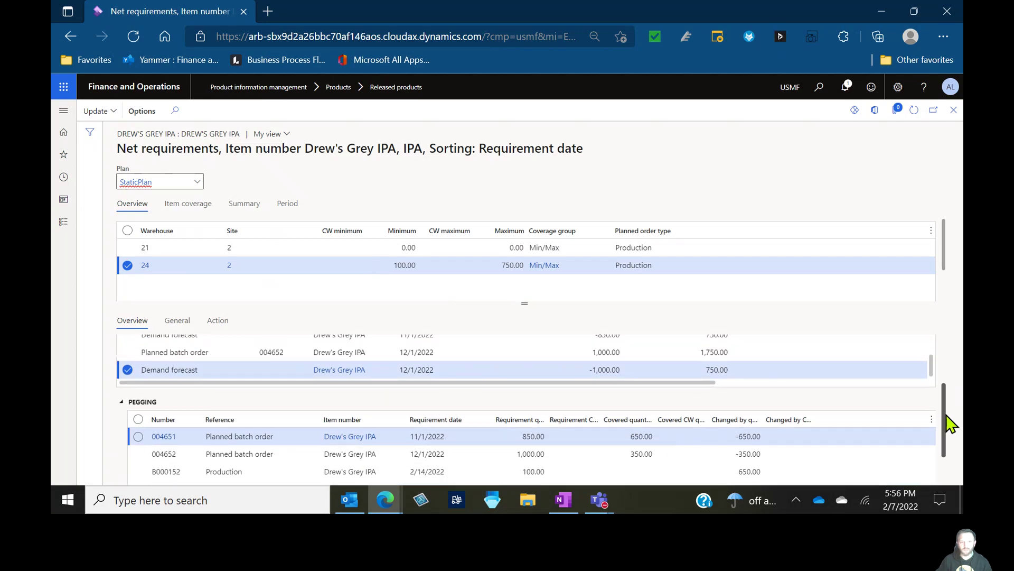
{"action": "left_click", "coordinate": [722, 371]}
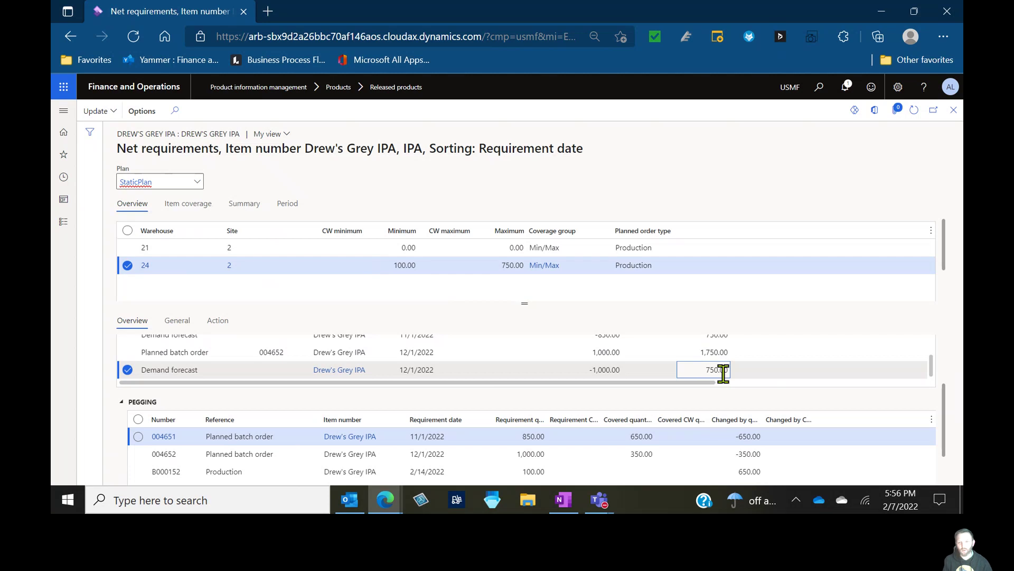
{"action": "left_click", "coordinate": [525, 259]}
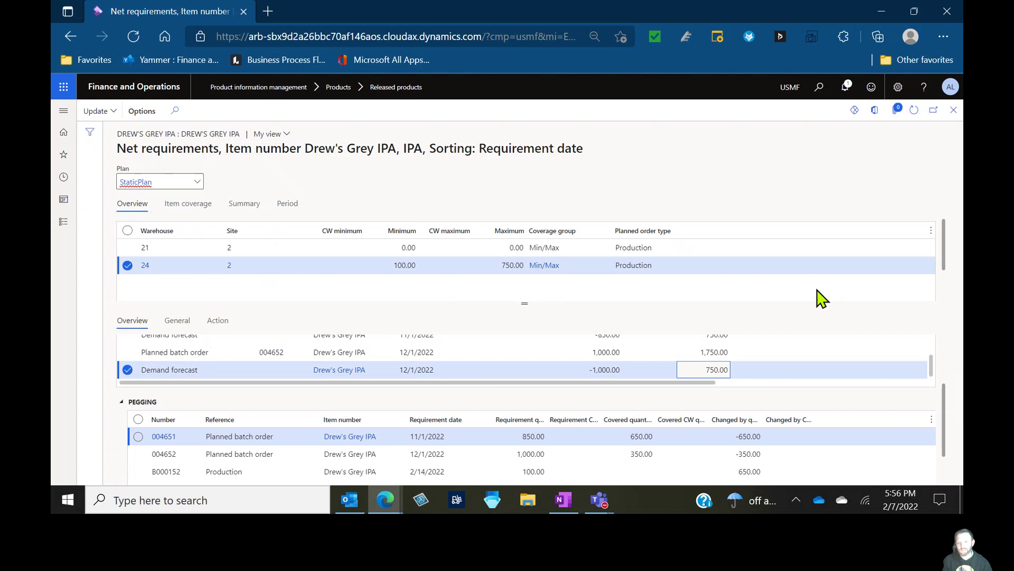
{"action": "left_click_drag", "start_coordinate": [944, 421], "coordinate": [962, 349]}
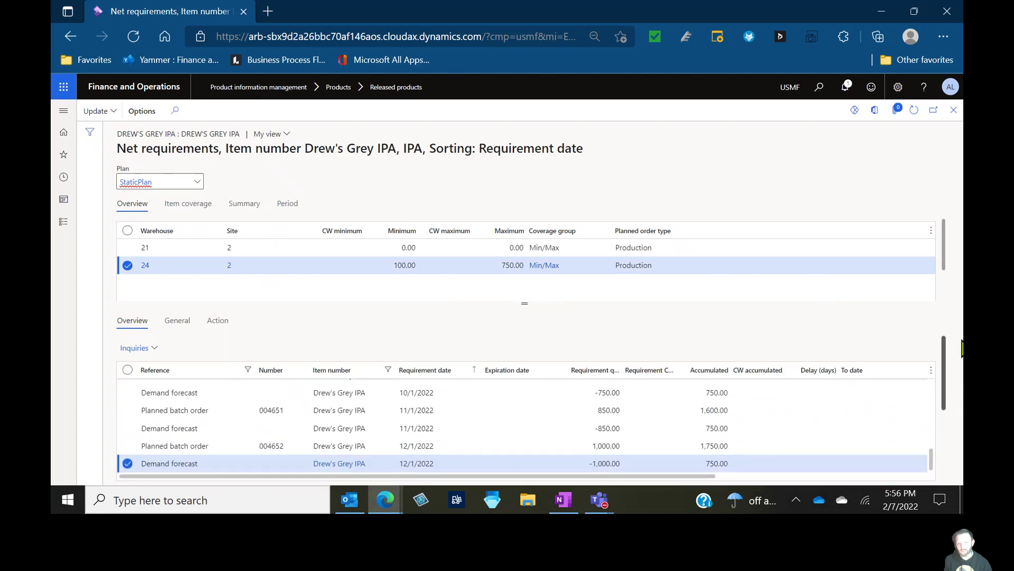